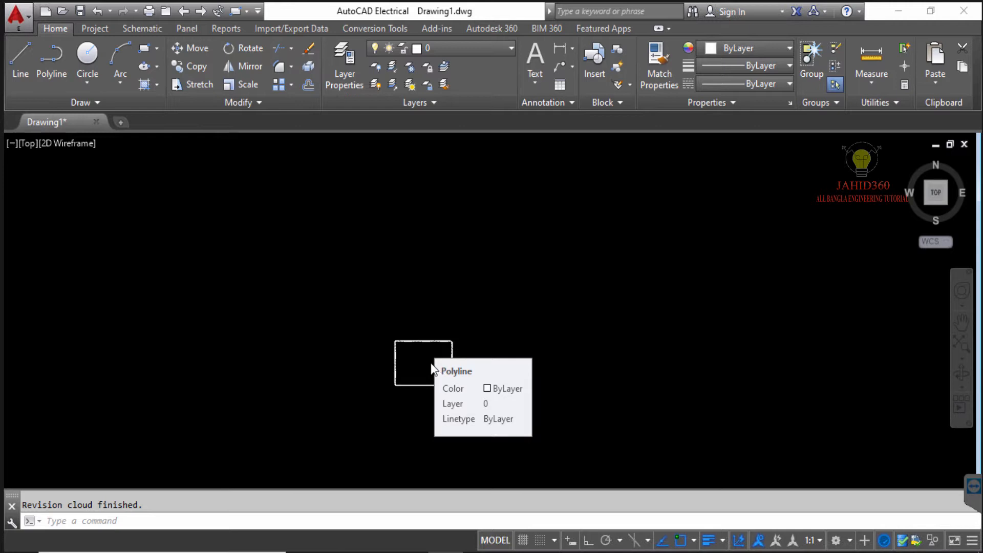
Step: Draw a closed freehand revision cloud inside the lower-right part of the large scalloped rectangle
left_click(208, 313)
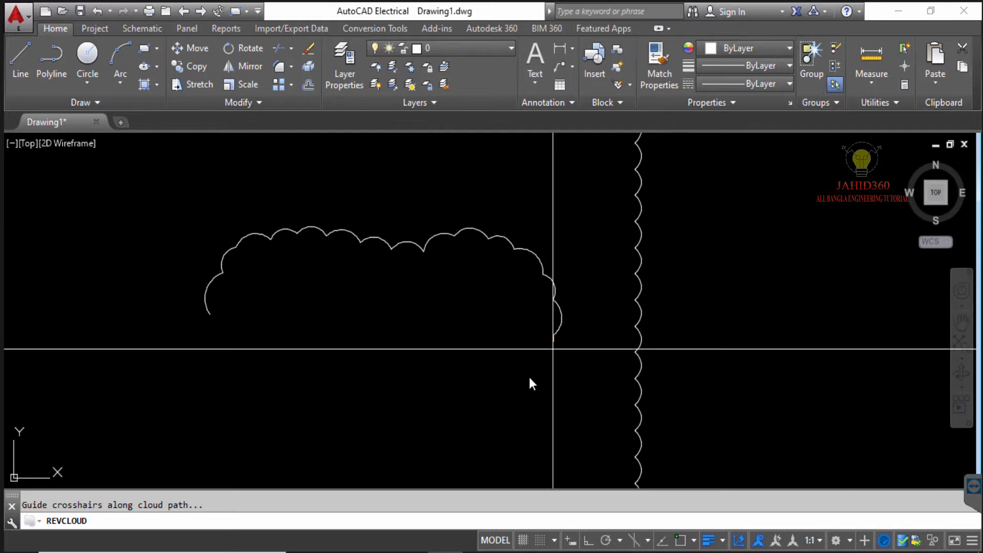
scroll(248, 364, "up", 5)
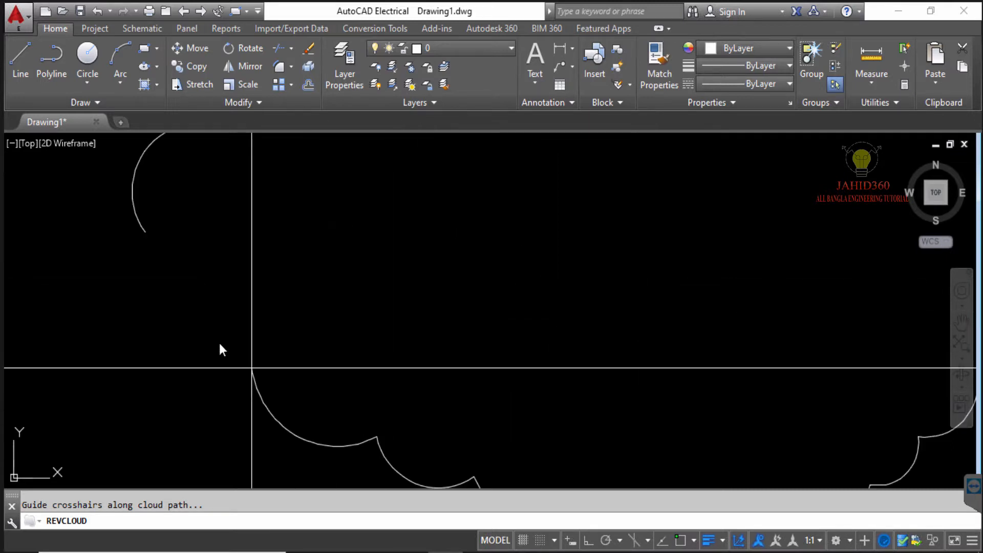
scroll(154, 241, "down", 2)
scroll(256, 272, "down", 3)
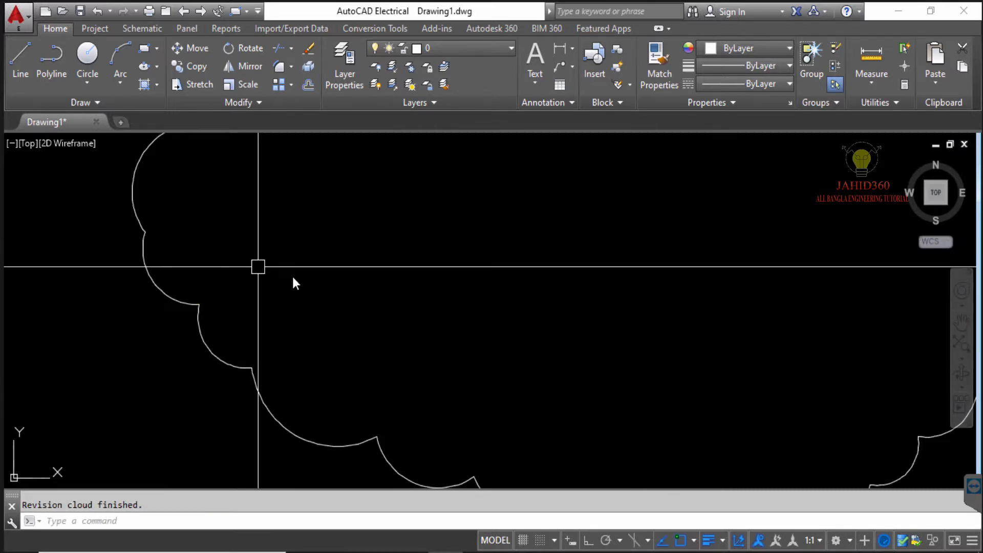
scroll(294, 280, "down", 2)
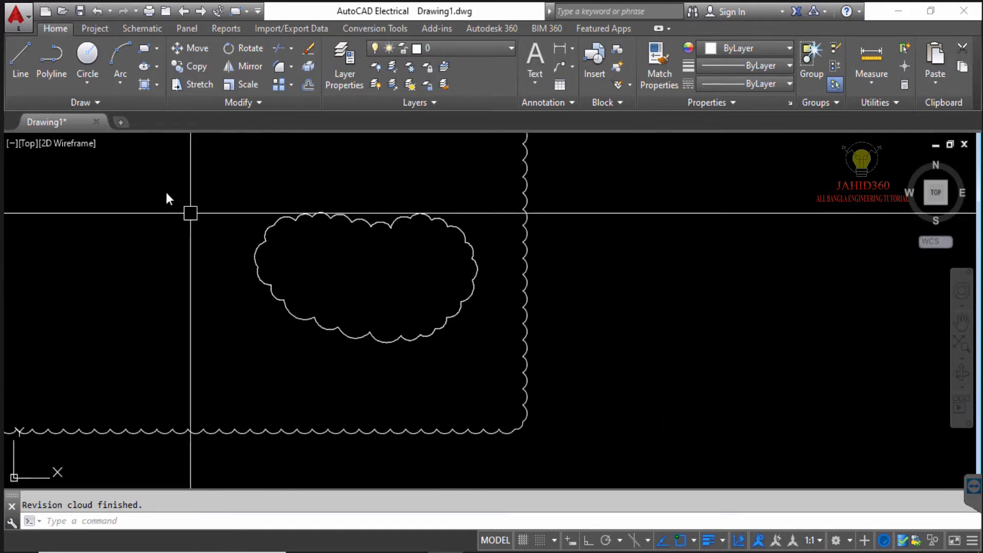
Step: Set both the minimum and maximum arc lengths of the Revision Cloud command to 5
left_click(96, 102)
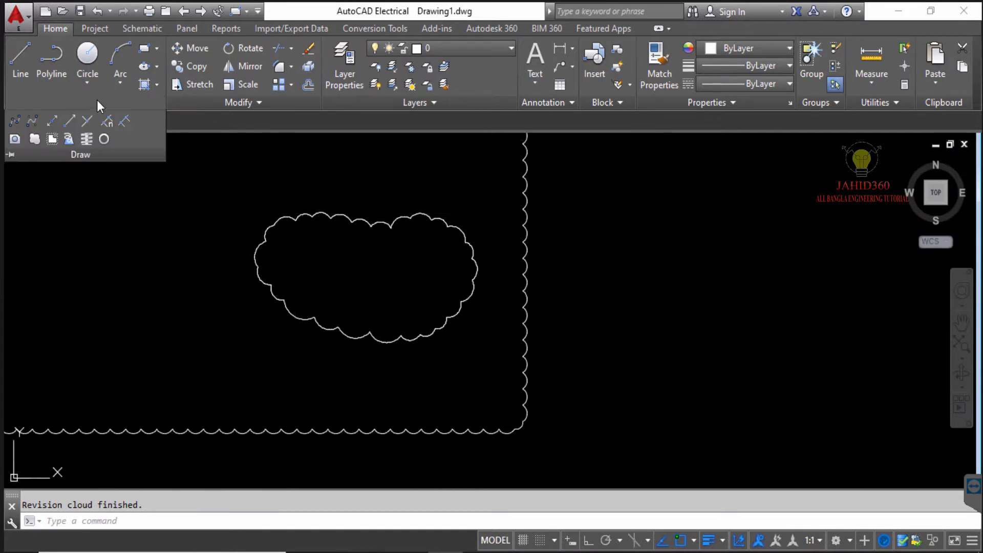
left_click(35, 136)
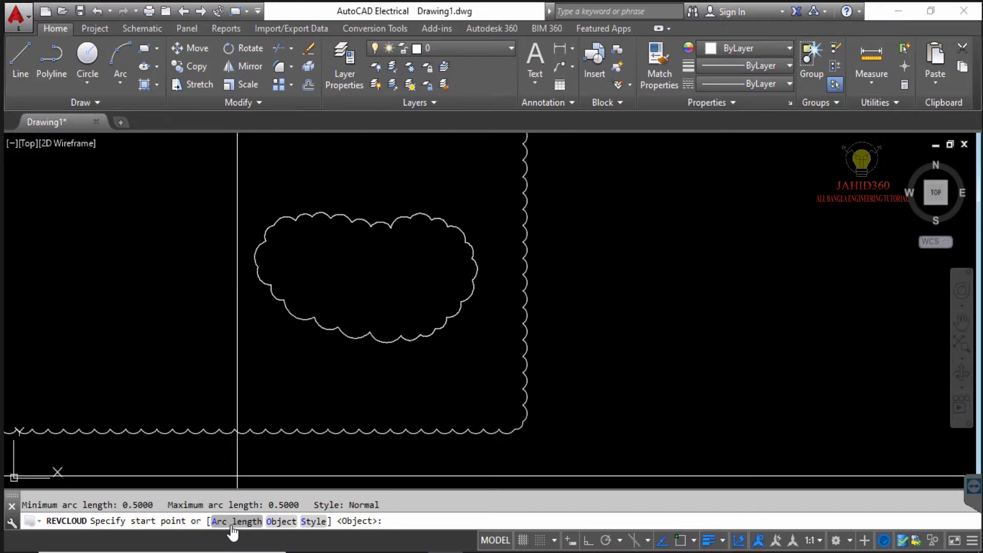
scroll(348, 393, "down", 4)
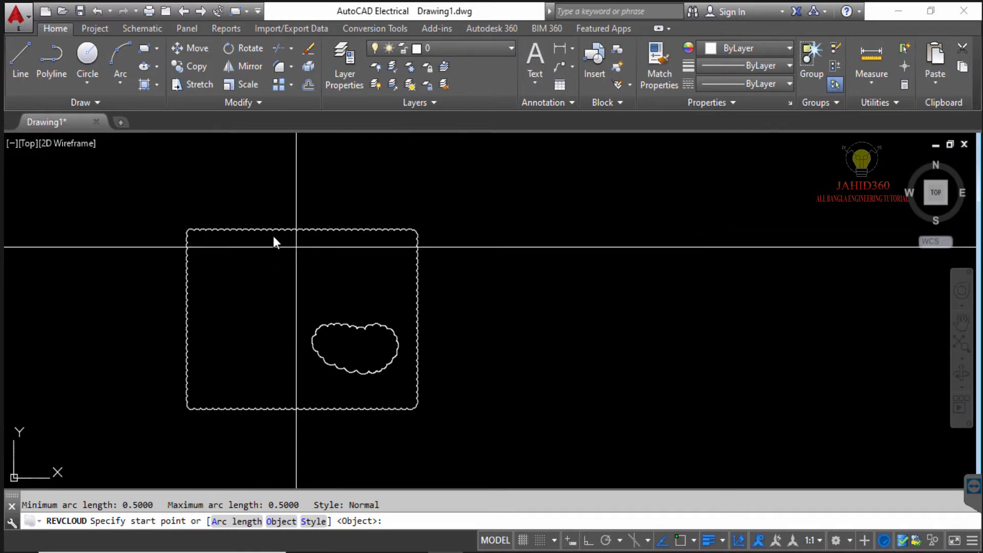
scroll(287, 258, "down", 4)
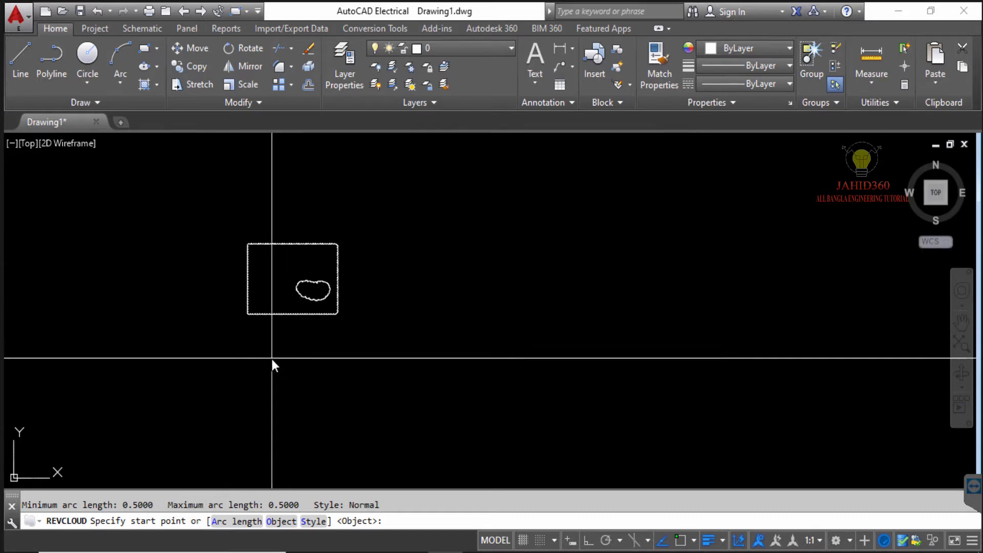
left_click(235, 520)
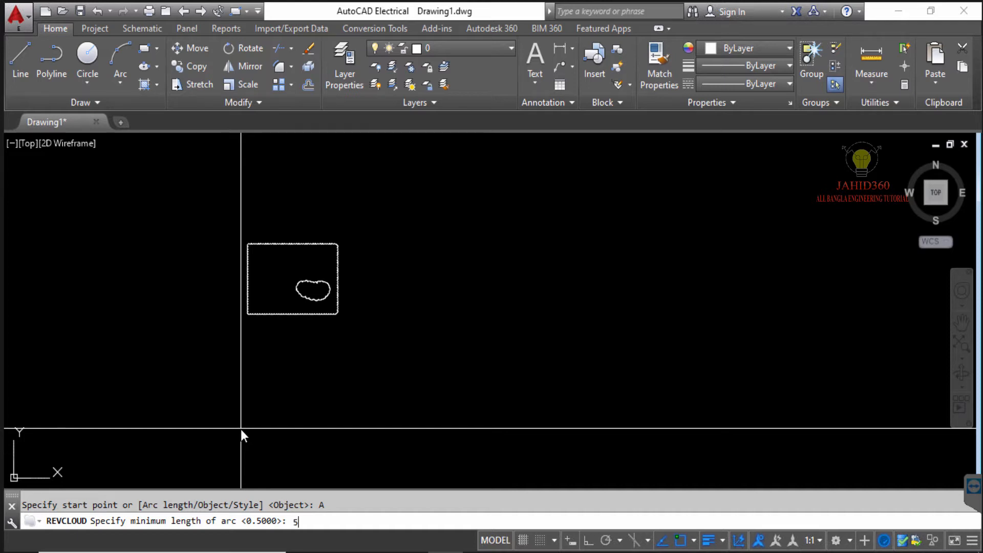
type("5")
key("Return")
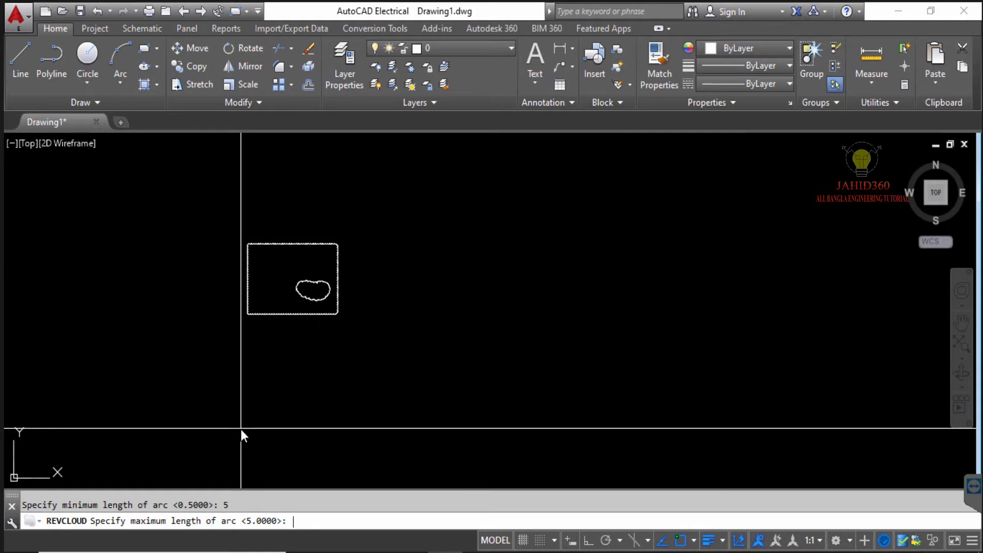
type("5")
key("Return")
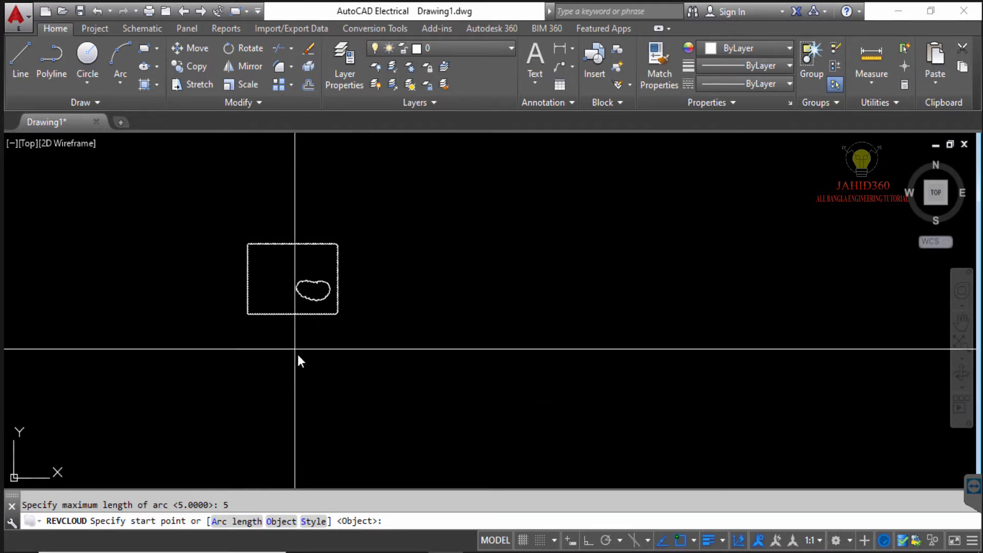
key("Return")
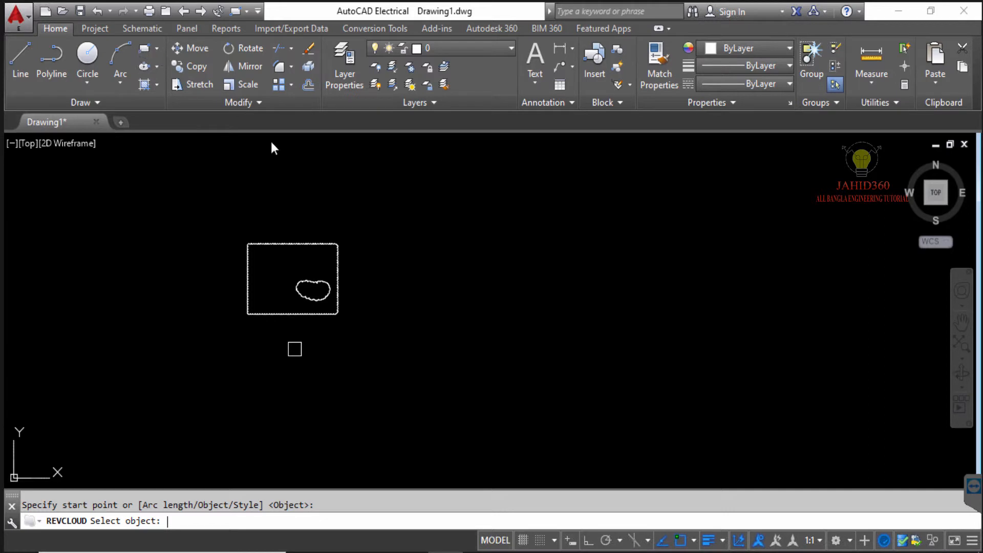
Step: Draw a plain rectangle to the right of the scalloped one and convert it into a revision cloud without reversing the arc direction
left_click(382, 245)
left_click(479, 314)
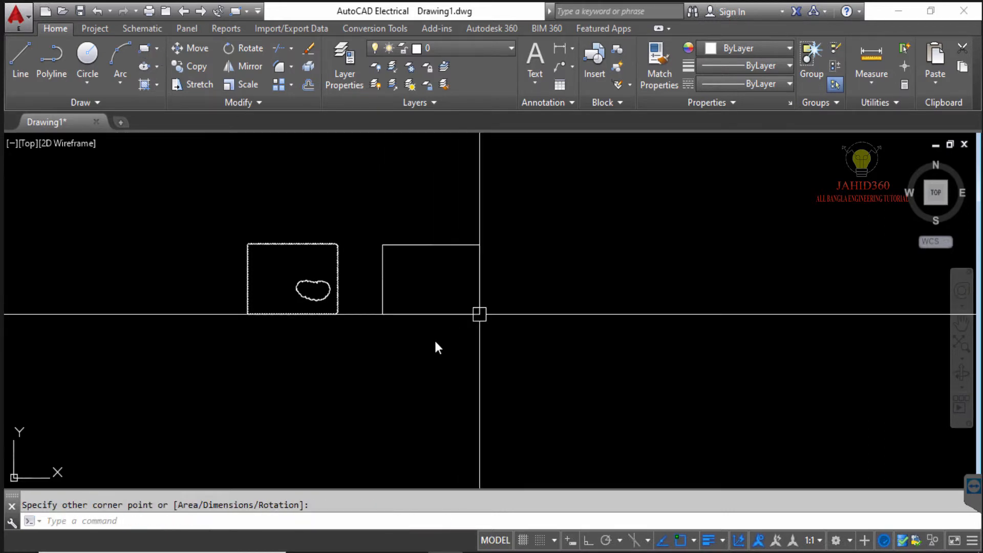
left_click(97, 103)
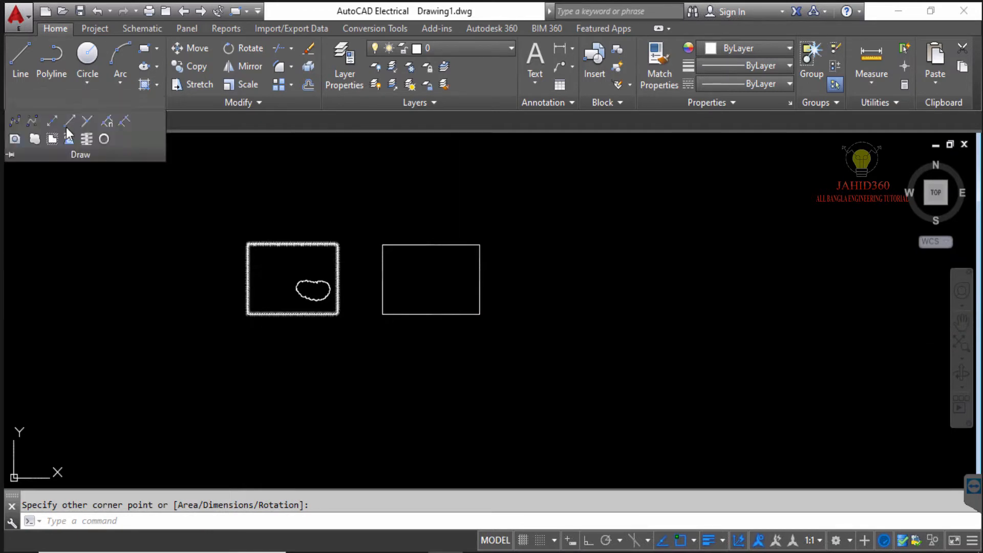
left_click(35, 136)
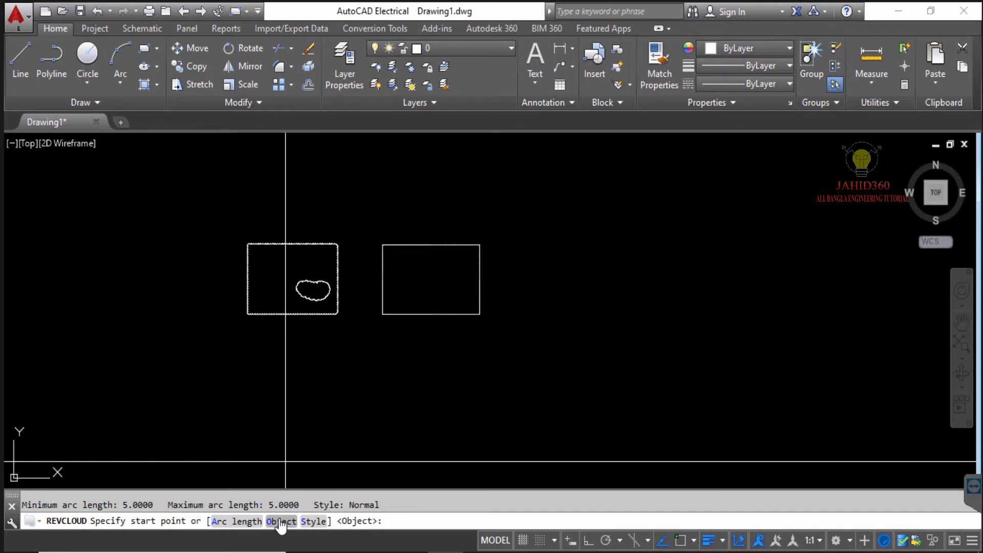
left_click(281, 522)
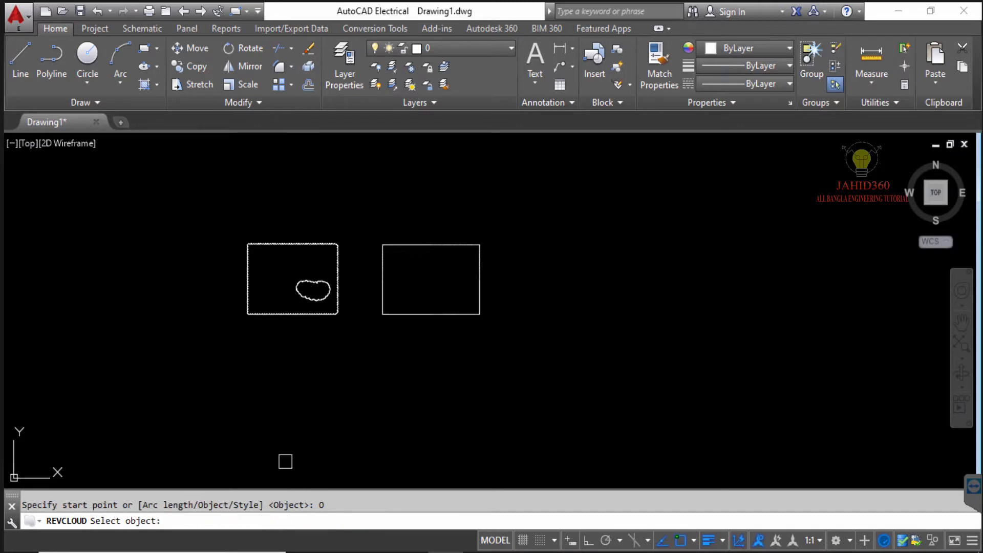
left_click(436, 314)
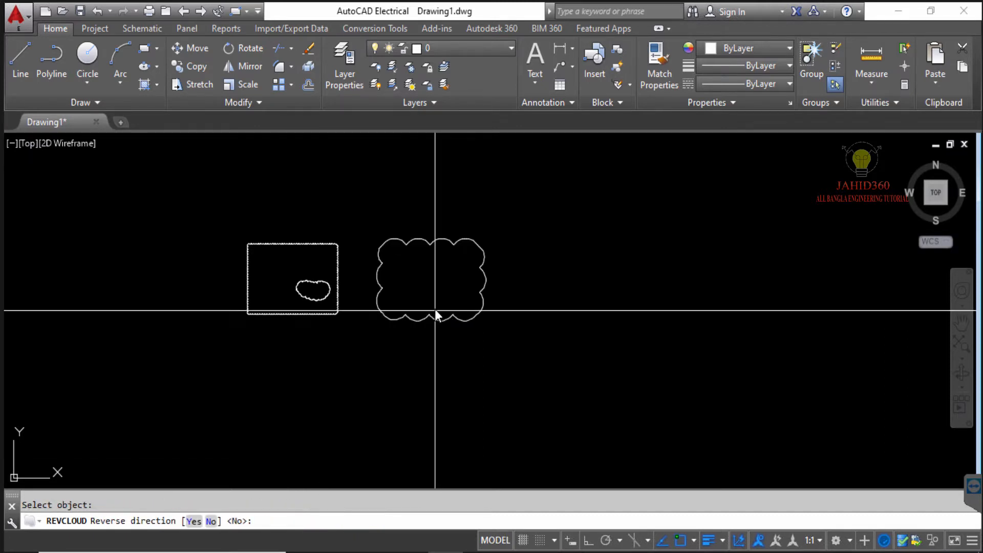
scroll(430, 298, "up", 4)
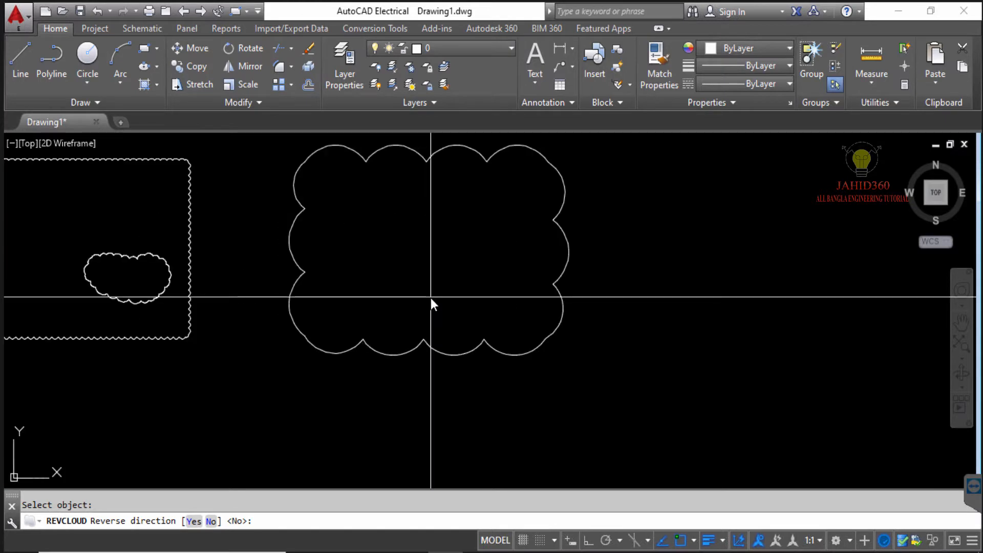
key("Return")
scroll(400, 256, "down", 4)
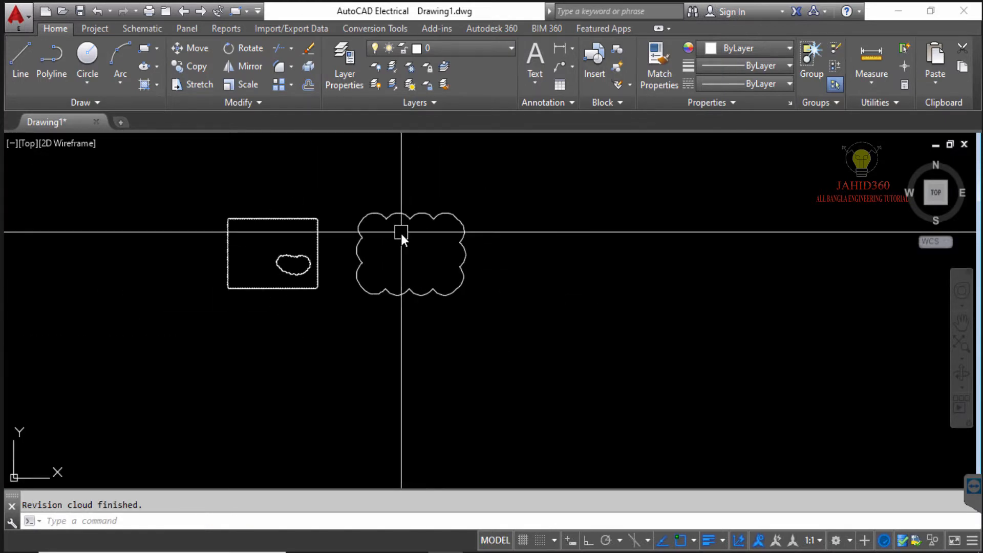
Step: Set both the minimum and maximum arc lengths of the Revision Cloud command to 2
left_click(85, 103)
left_click(35, 138)
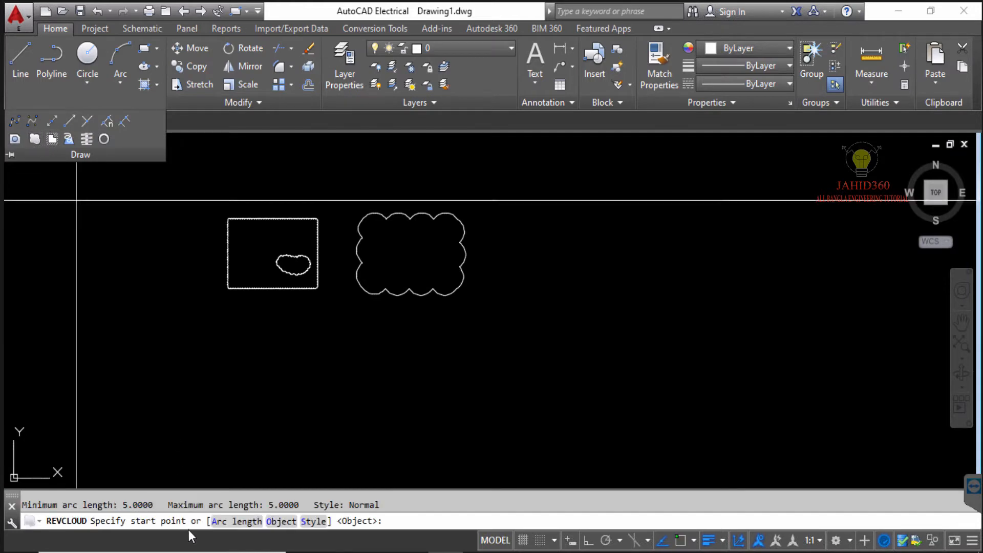
left_click(232, 521)
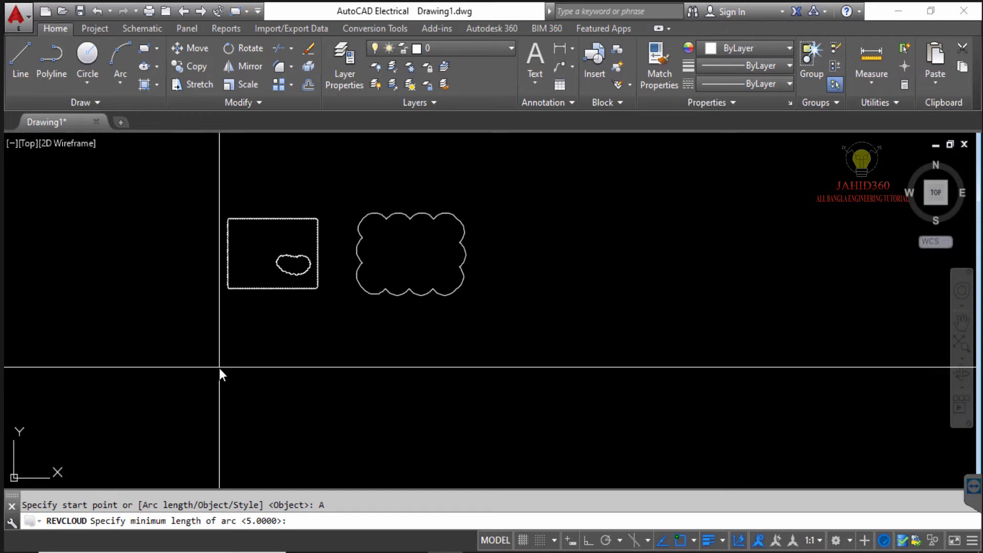
type("2")
key("Return")
type("2")
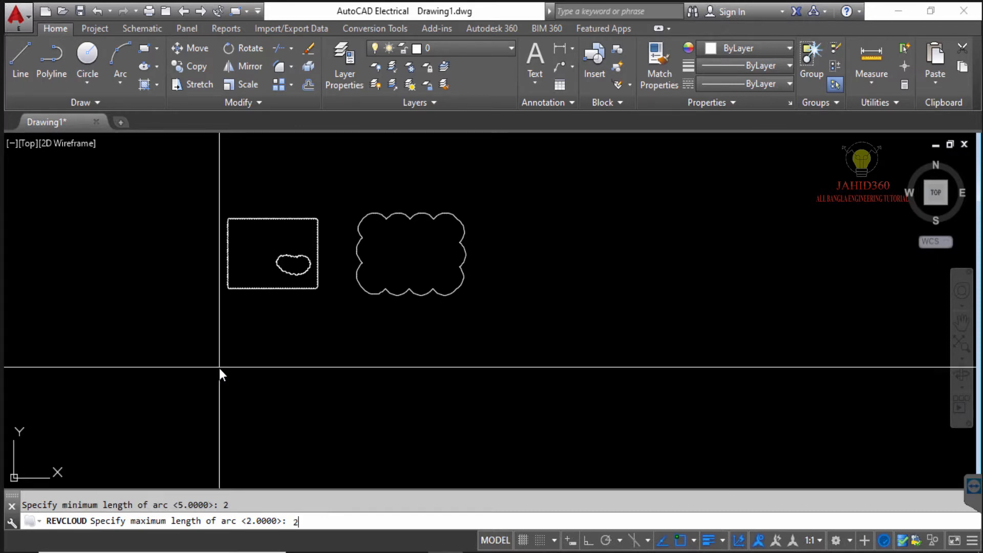
key("Return")
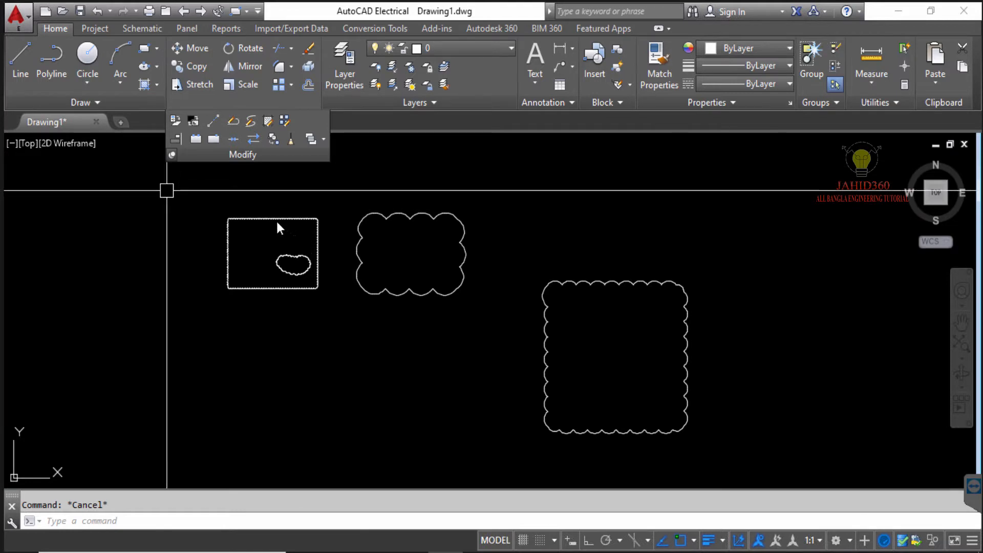
Step: Draw three connected line segments forming an upside-down U to the left of the small scalloped rectangle
middle_click_drag(184, 202, 304, 238)
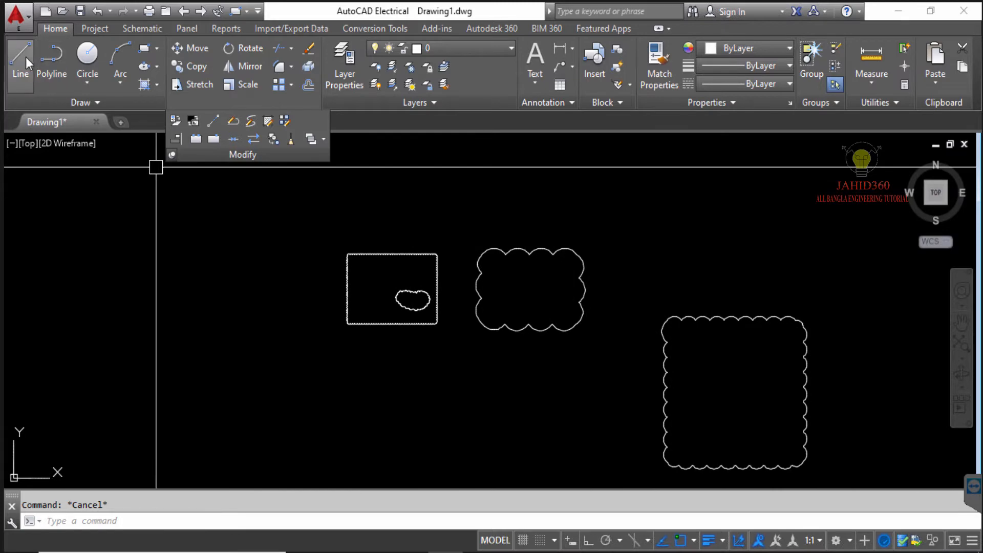
type("l")
key("Return")
left_click(193, 399)
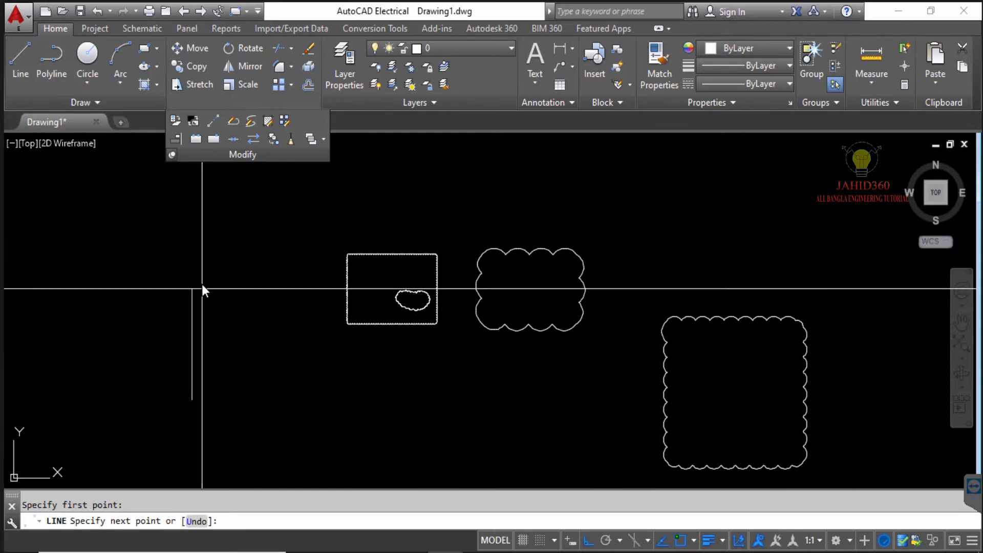
left_click(203, 284)
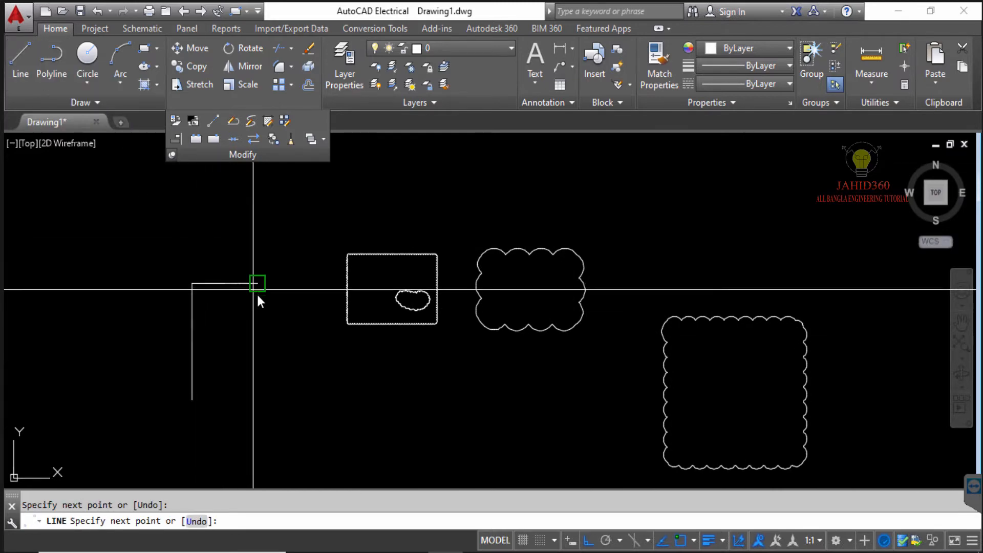
left_click(257, 284)
key("Return")
Step: Select each segment of the upside-down U individually to check whether they are separate objects, clearing the selection each time
left_click(259, 336)
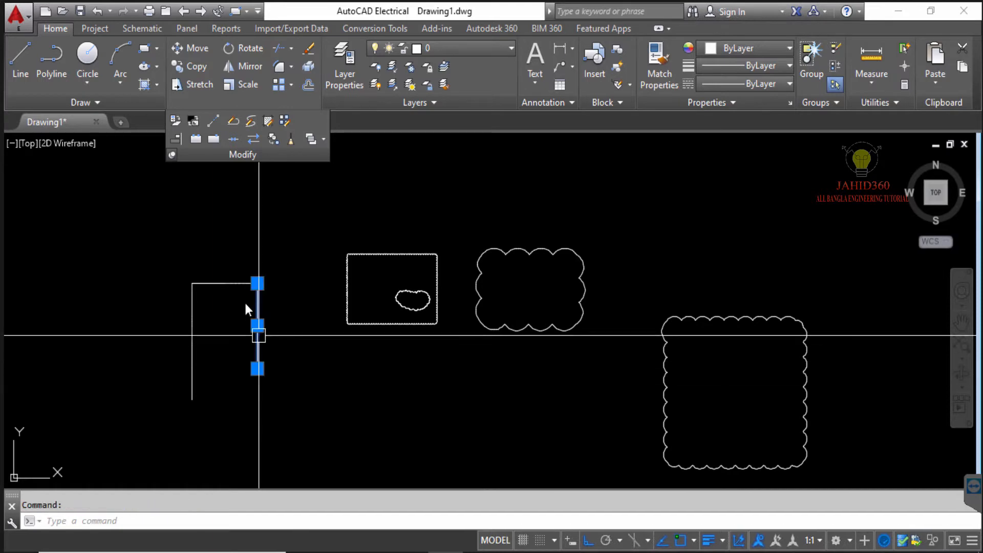
key("Escape")
left_click(239, 281)
key("Escape")
left_click(193, 308)
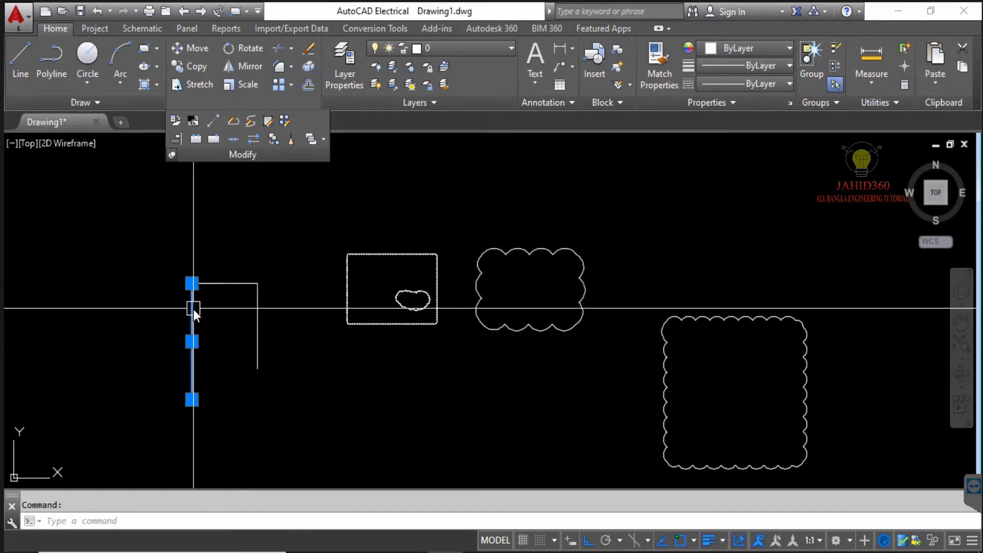
key("Escape")
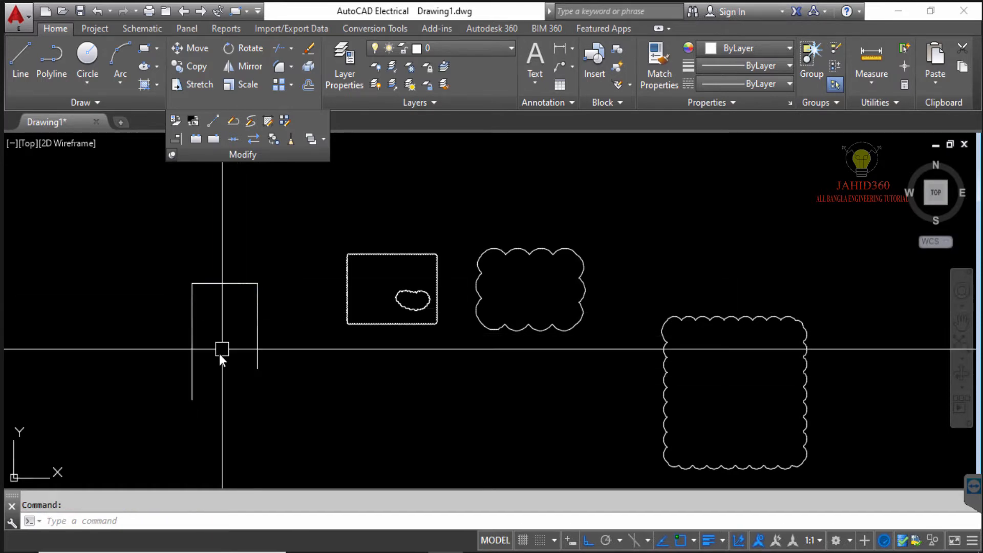
Step: Show the properties of the left vertical line of the upside-down U to check its object type
left_click(189, 330)
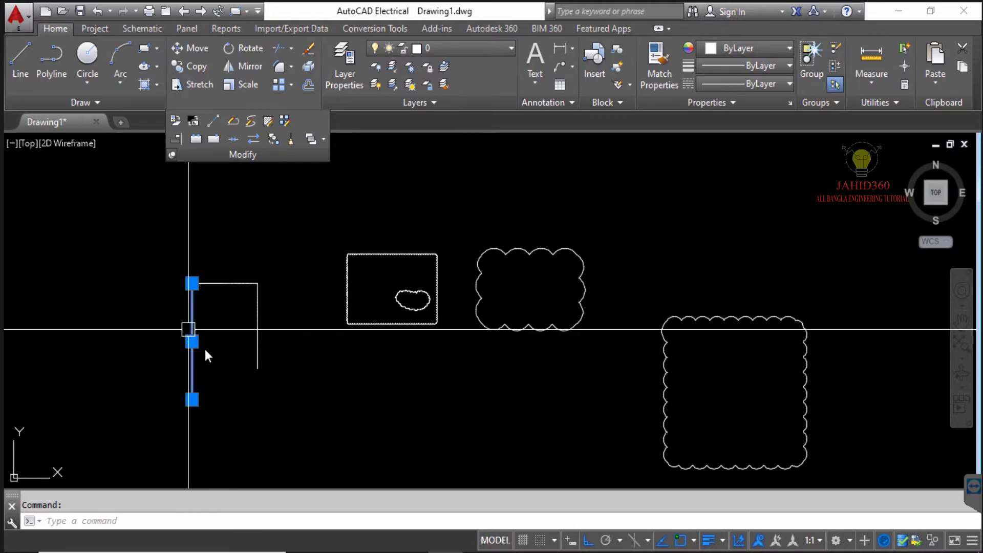
right_click(188, 330)
left_click(223, 525)
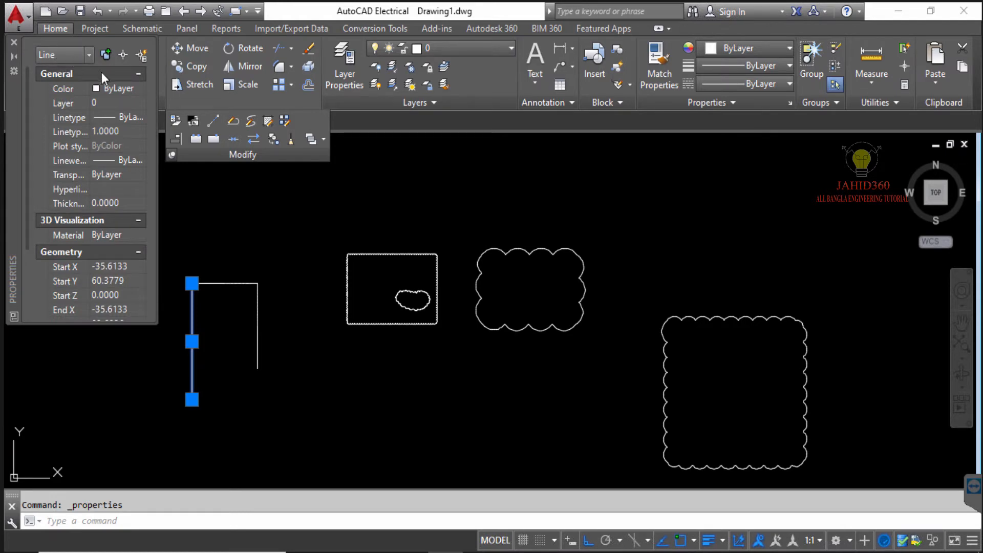
key("Escape")
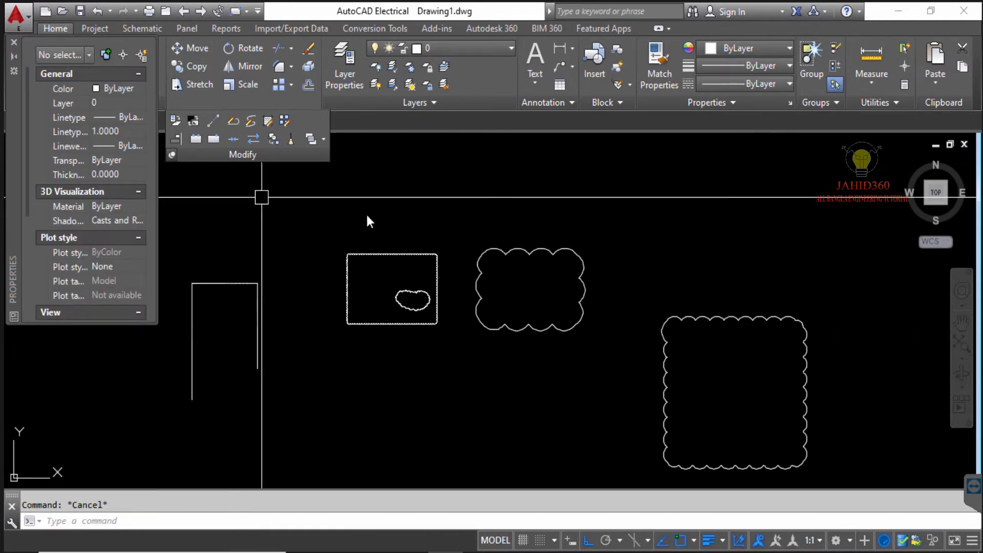
Step: Draw an L-shaped polyline with one horizontal and one vertical segment above the small scalloped rectangle
type("pl")
key("Return")
left_click(331, 193)
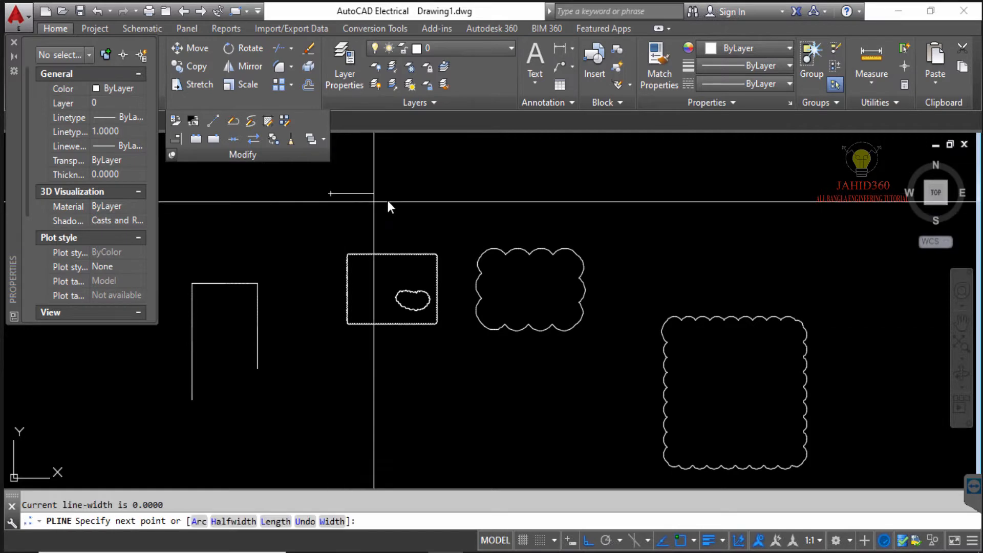
left_click(388, 163)
left_click(473, 168)
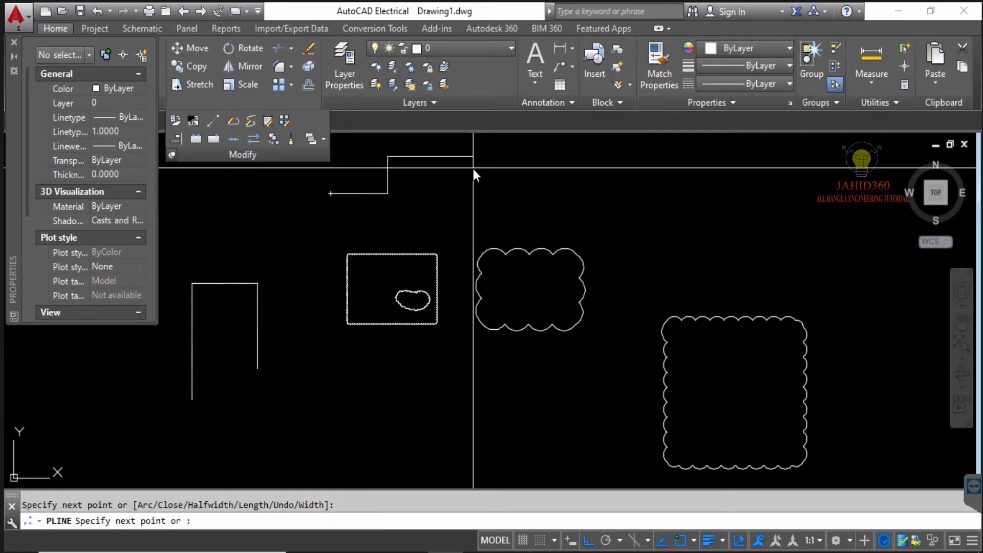
key("Return")
left_click(471, 168)
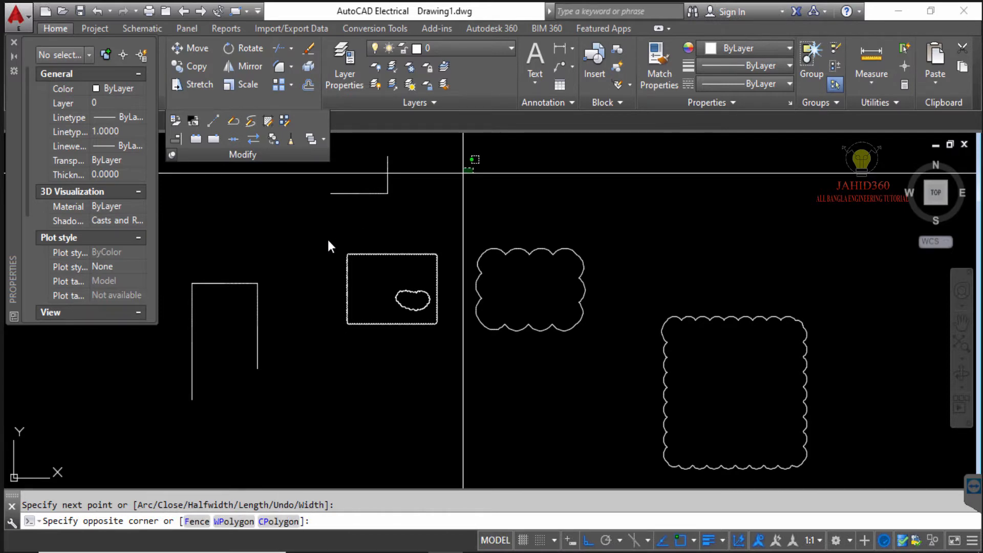
Step: Select the L-shaped polyline and check its object type in its properties, clearing the selection each time
key("Escape")
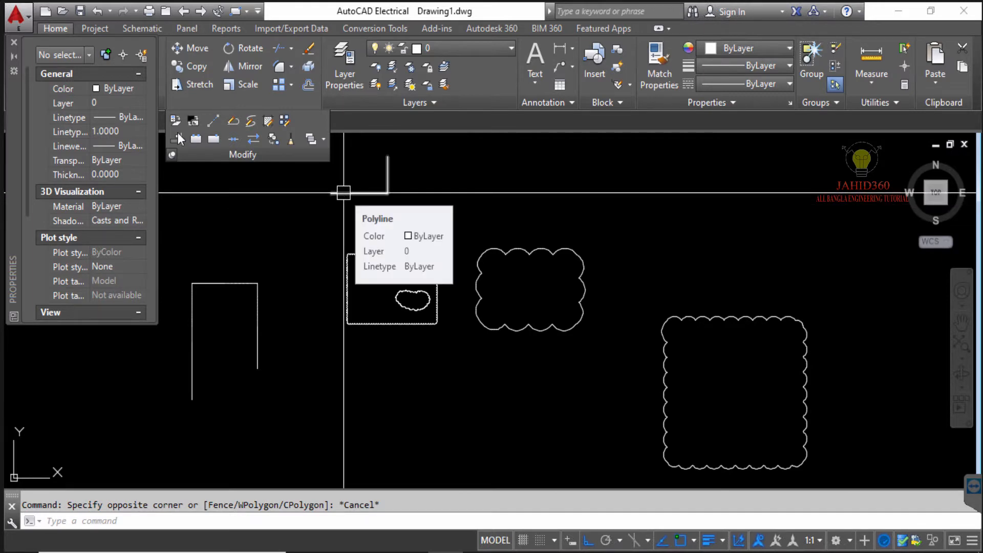
left_click(343, 193)
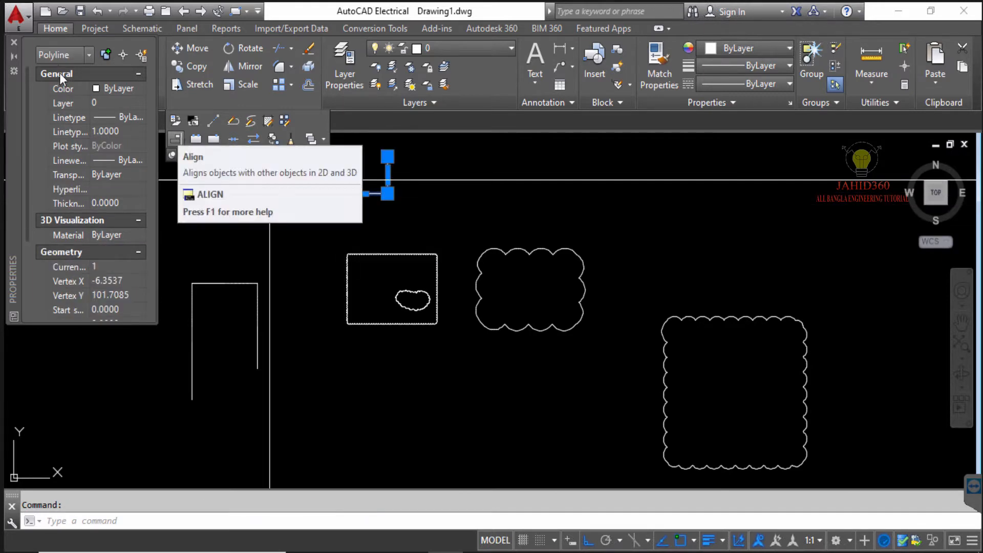
key("Escape")
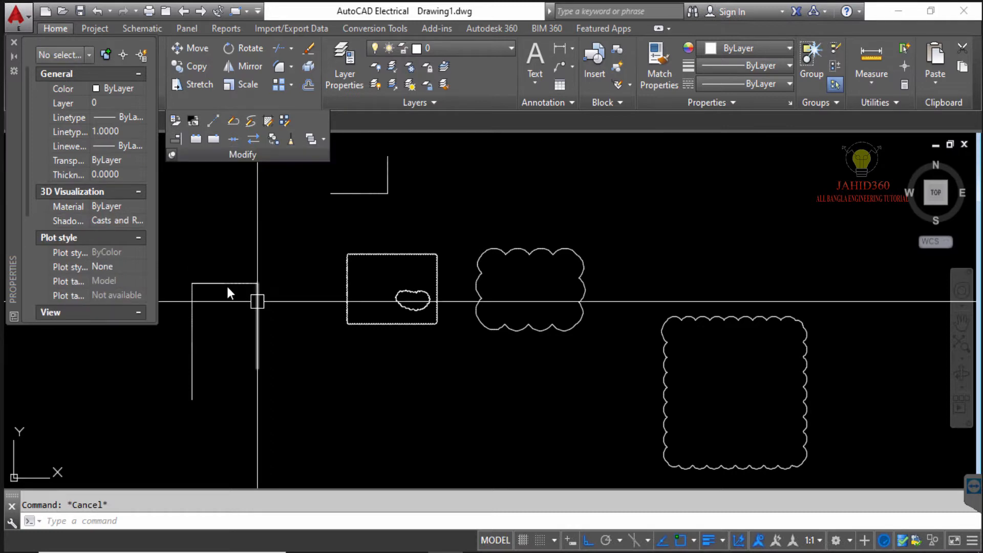
left_click(363, 194)
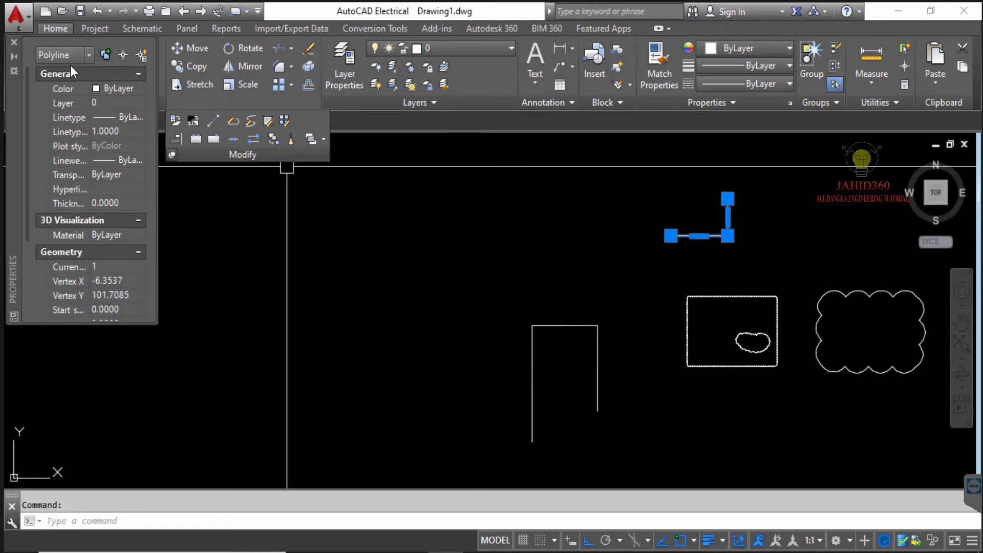
key("Escape")
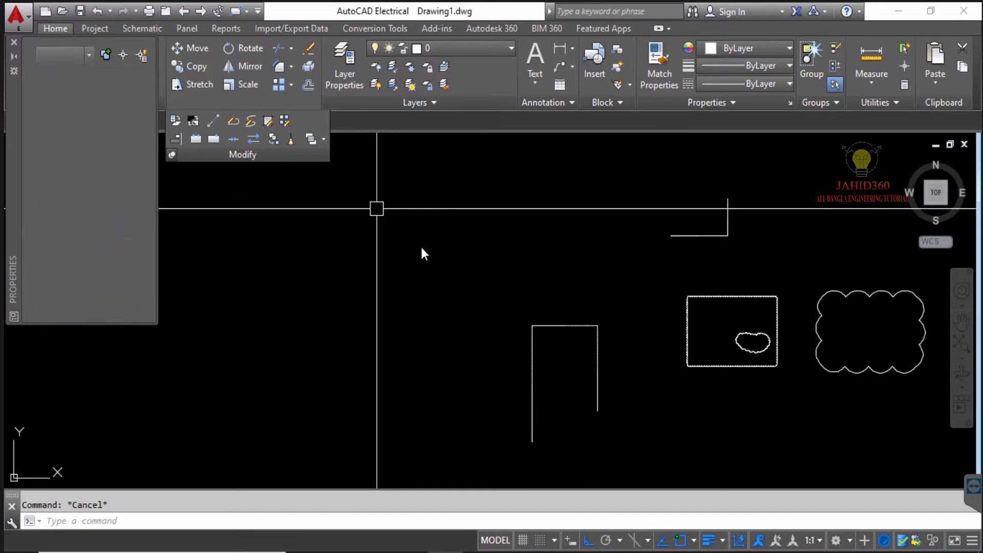
Step: Select the three segments of the tall upside-down U one by one to check that they are separate lines
left_click(570, 327)
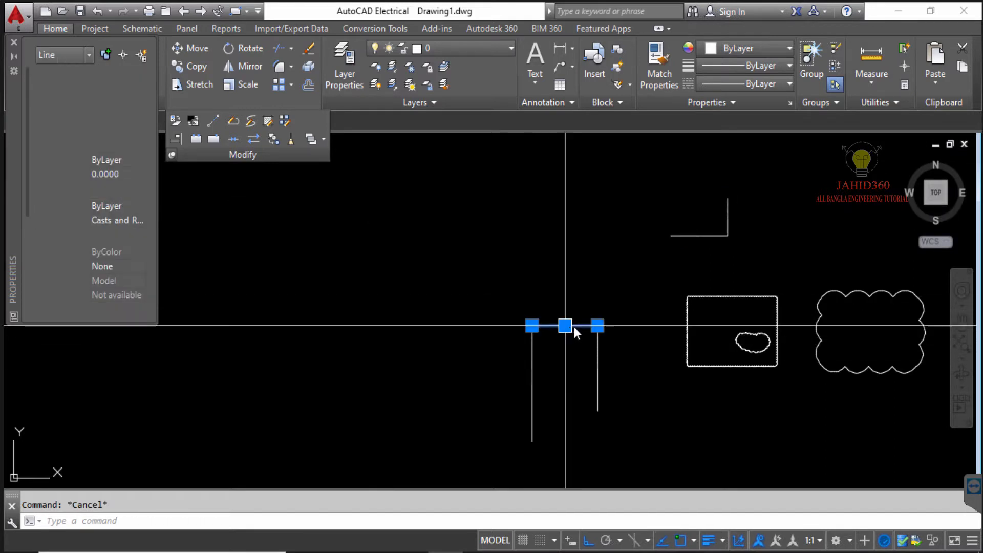
left_click(598, 346)
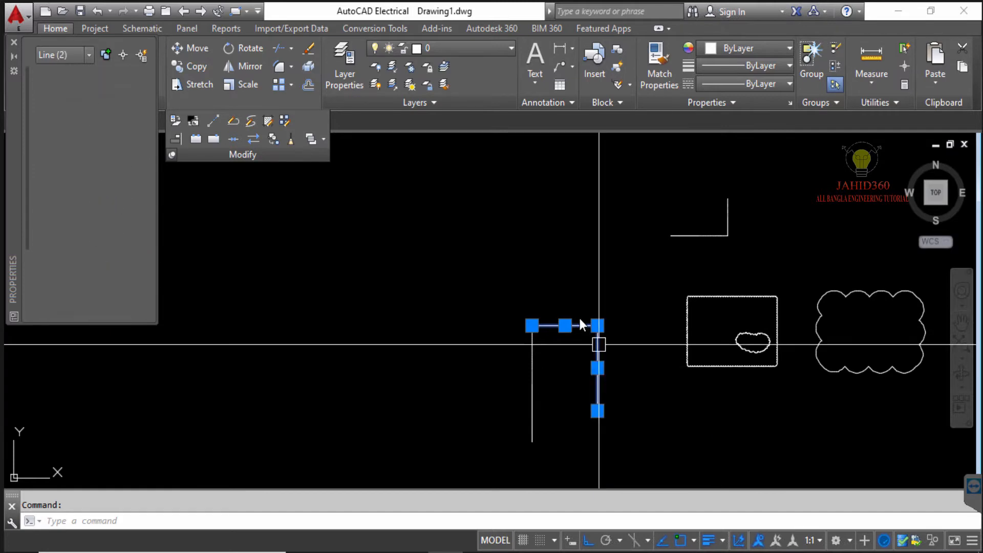
left_click(535, 345)
key("Escape")
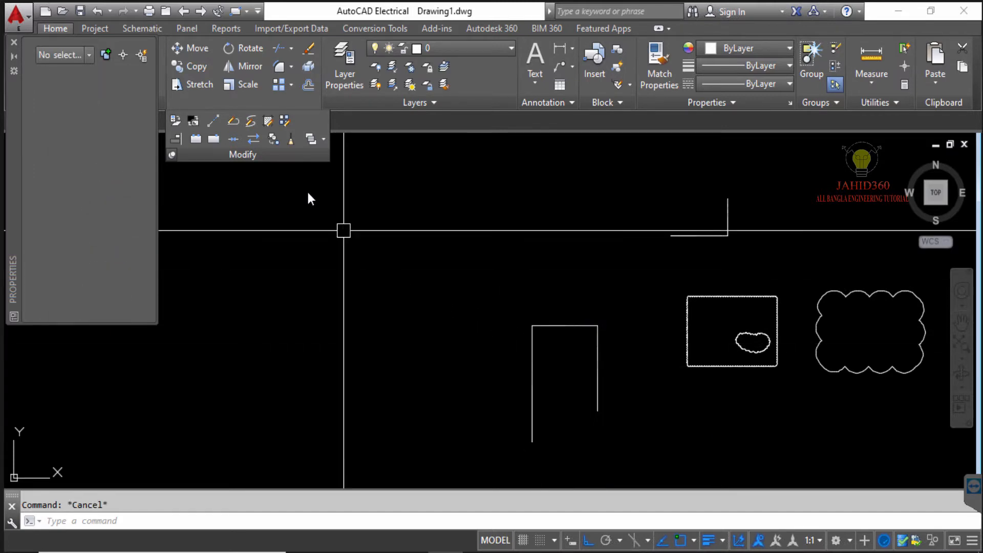
Step: Edit the tall upside-down U's three lines together with the Multiple option of PEDIT, converting them to polylines and joining them with fuzz distance 0.0000
left_click(234, 121)
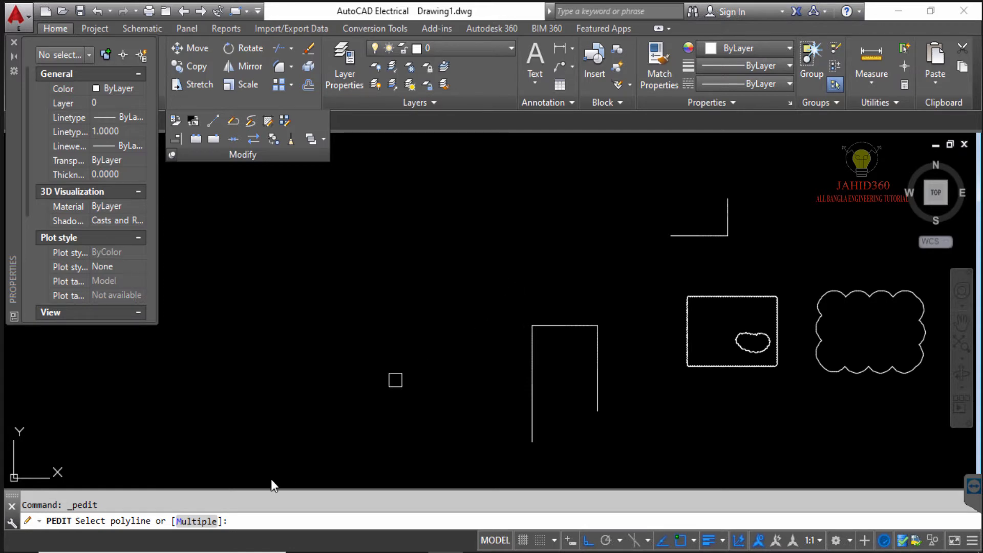
left_click(208, 520)
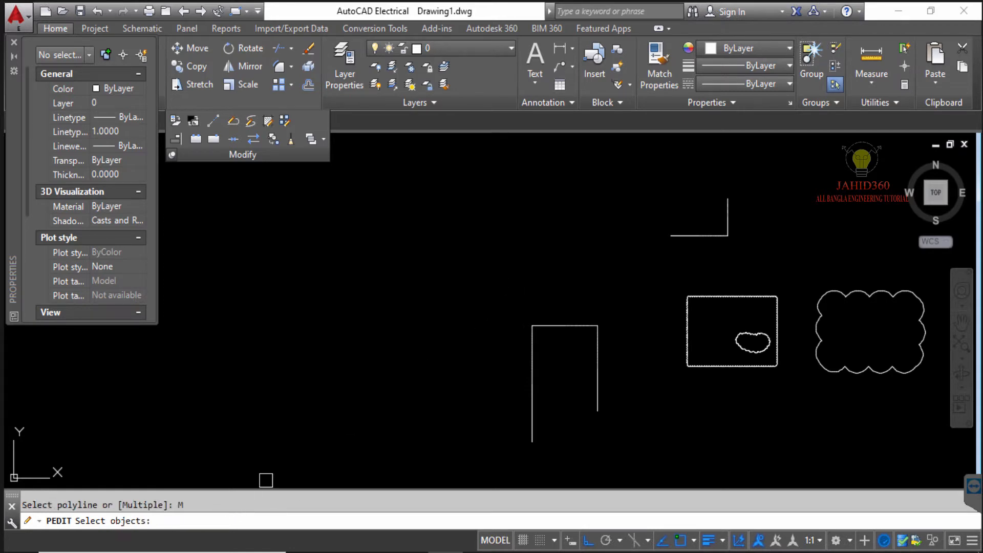
left_click(592, 453)
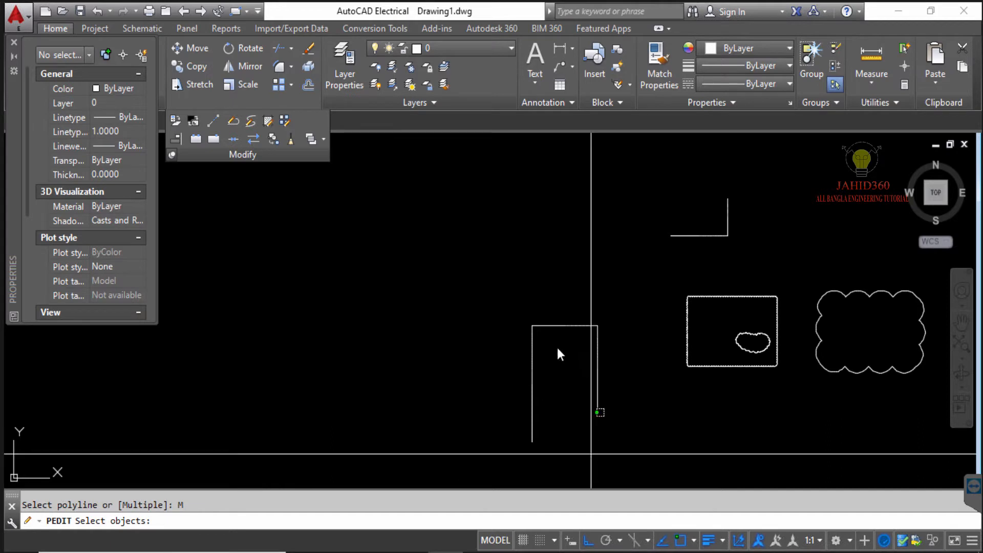
left_click(504, 300)
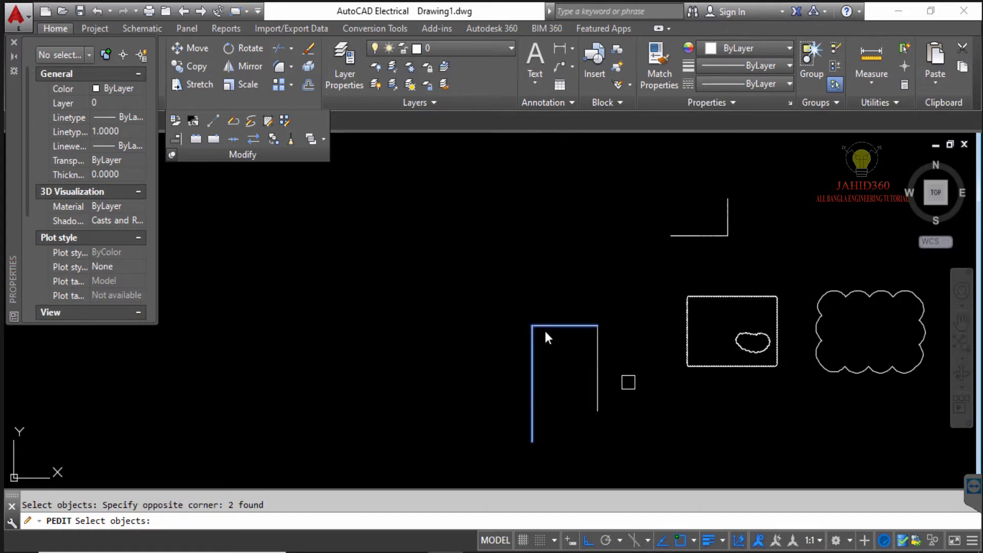
left_click(628, 382)
left_click(497, 285)
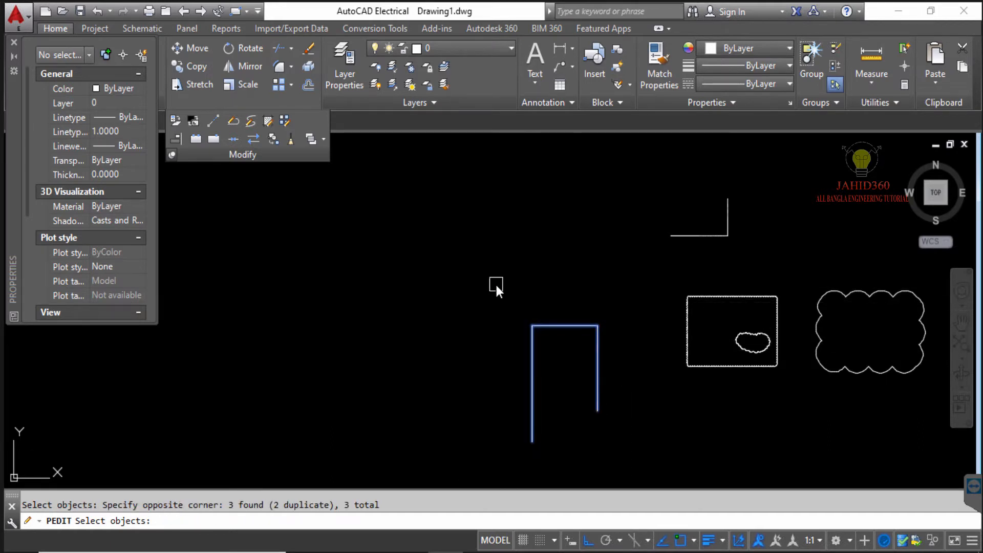
key("Return")
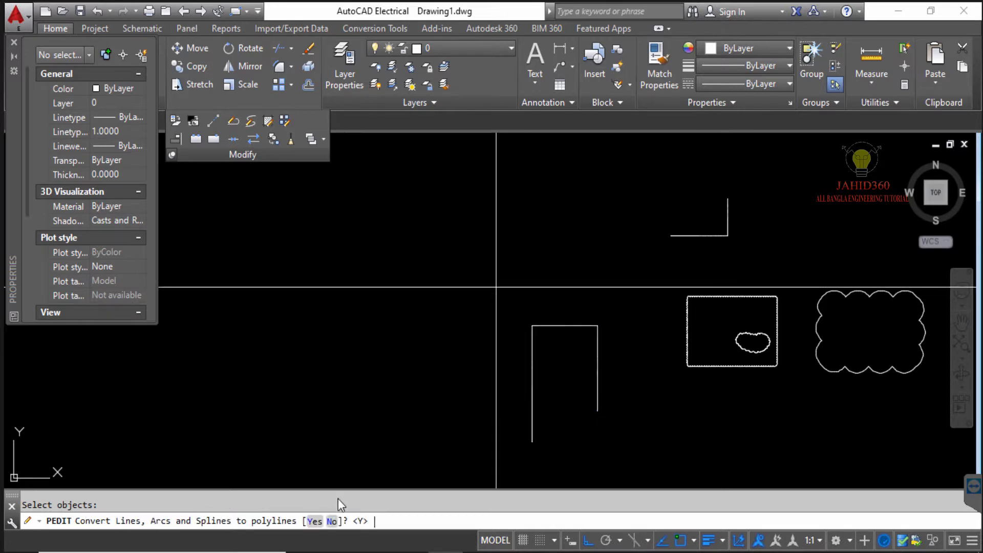
left_click(314, 521)
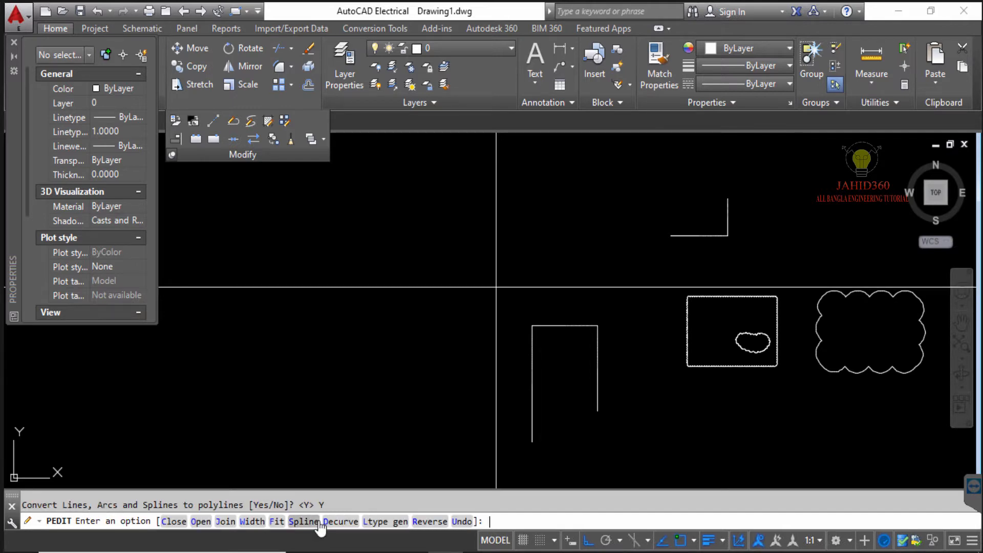
left_click(226, 521)
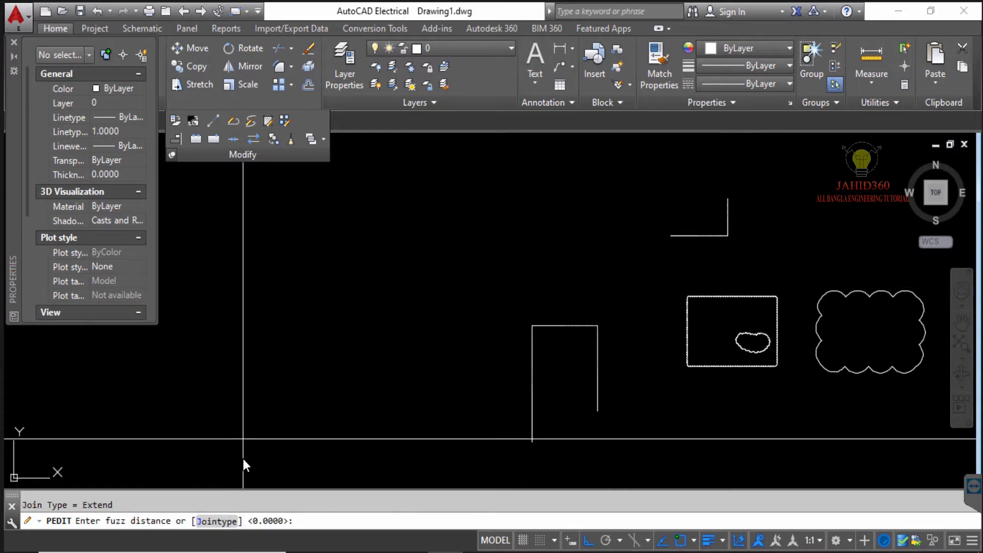
key("Return")
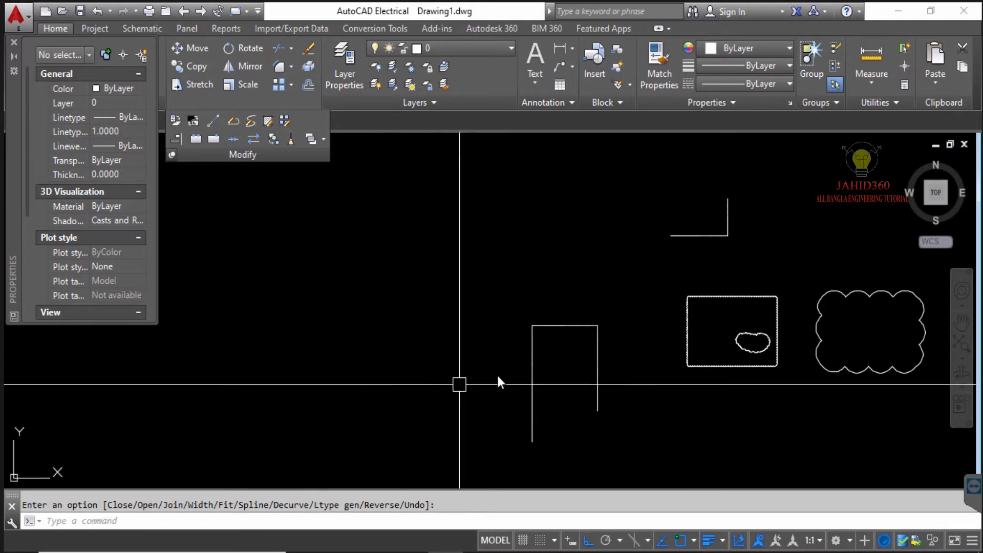
Step: Select the joined upside-down U to check its object type, and close the properties display
left_click(530, 360)
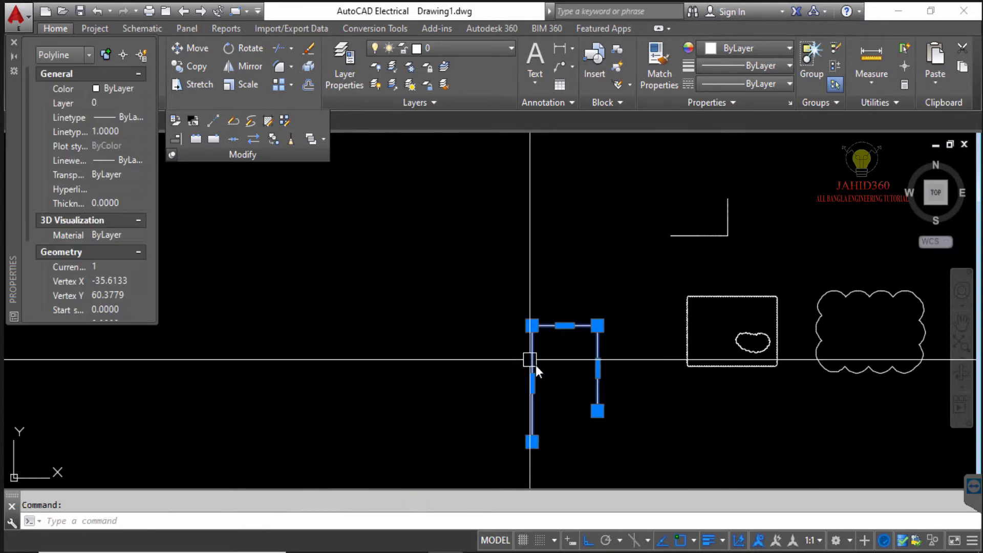
key("Escape")
key("ctrl+1")
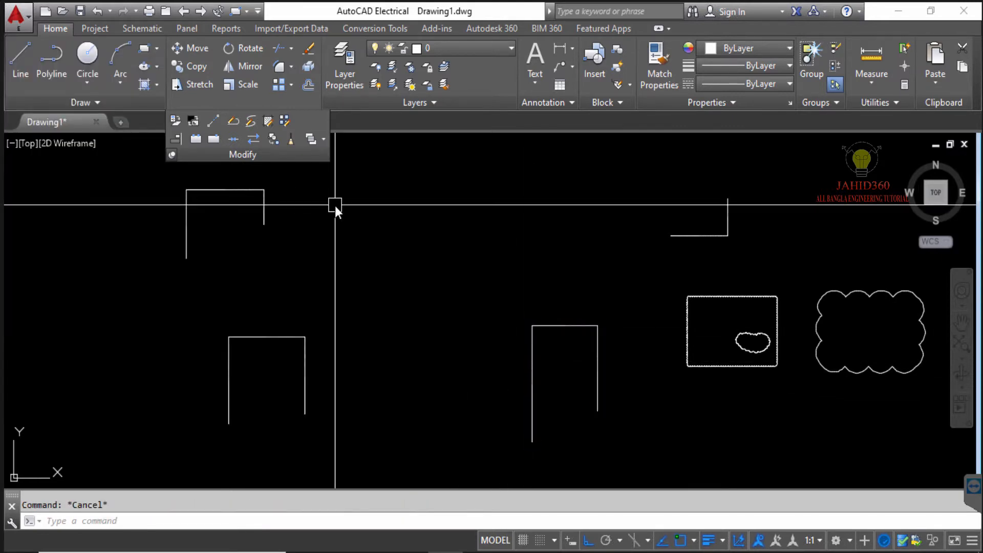
Step: Draw a single horizontal line between the upper-left upside-down U and the L-shaped polyline
type("1")
key("Return")
left_click(356, 223)
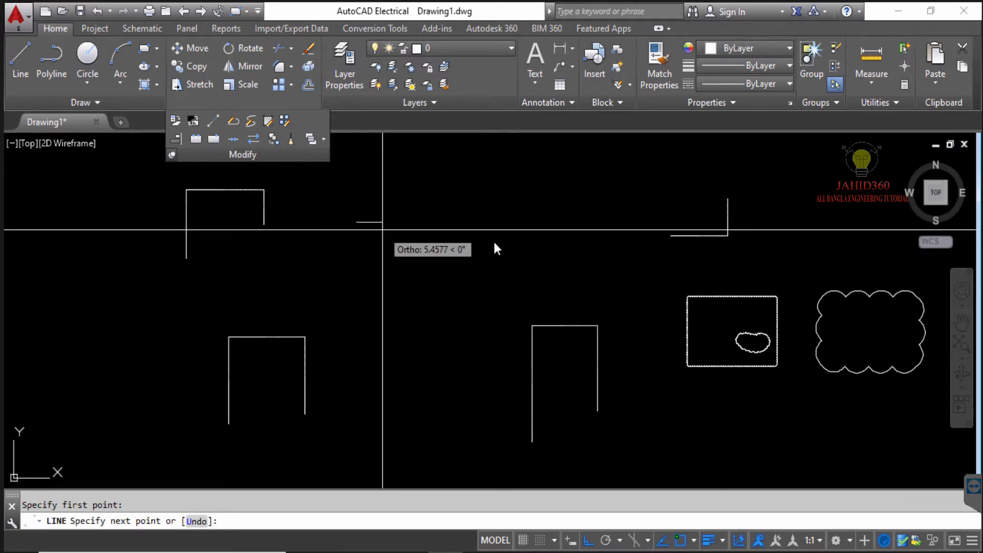
left_click(535, 222)
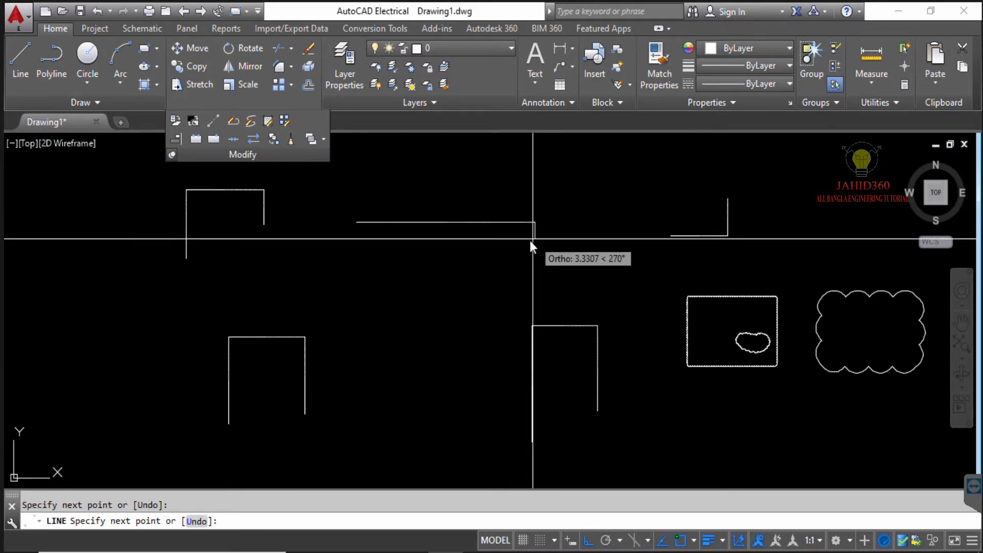
key("Return")
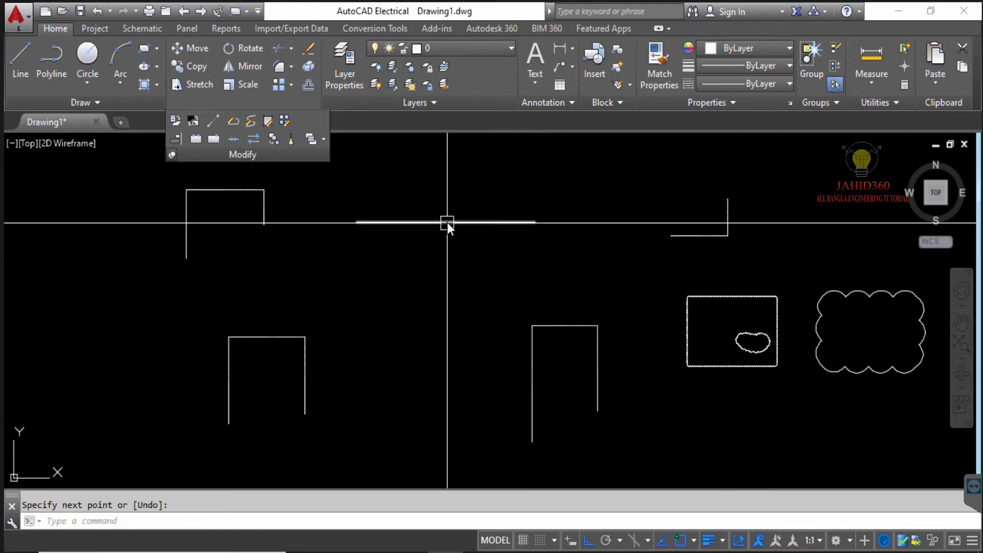
Step: Try breaking a gap out of the middle of the single horizontal line, and undo the break
left_click(447, 224)
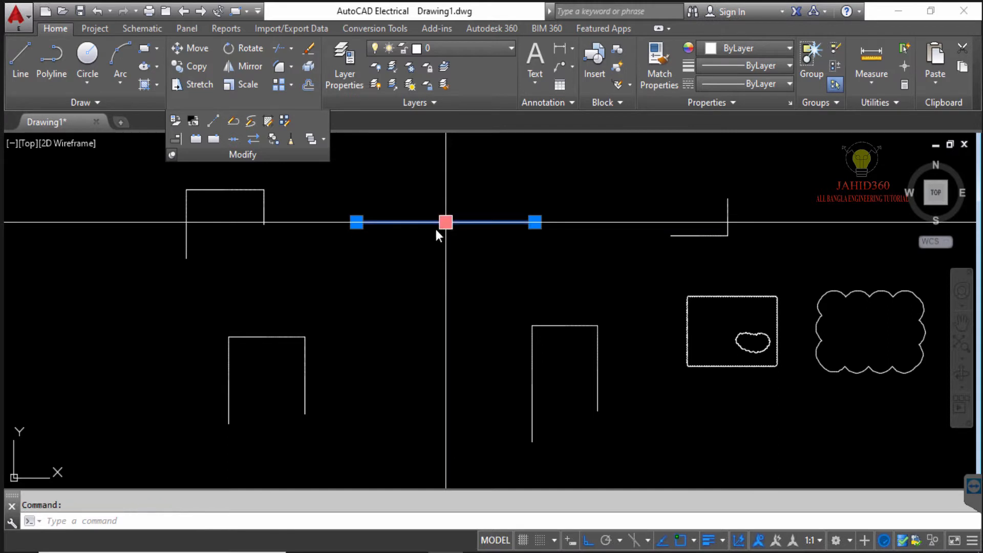
key("Escape")
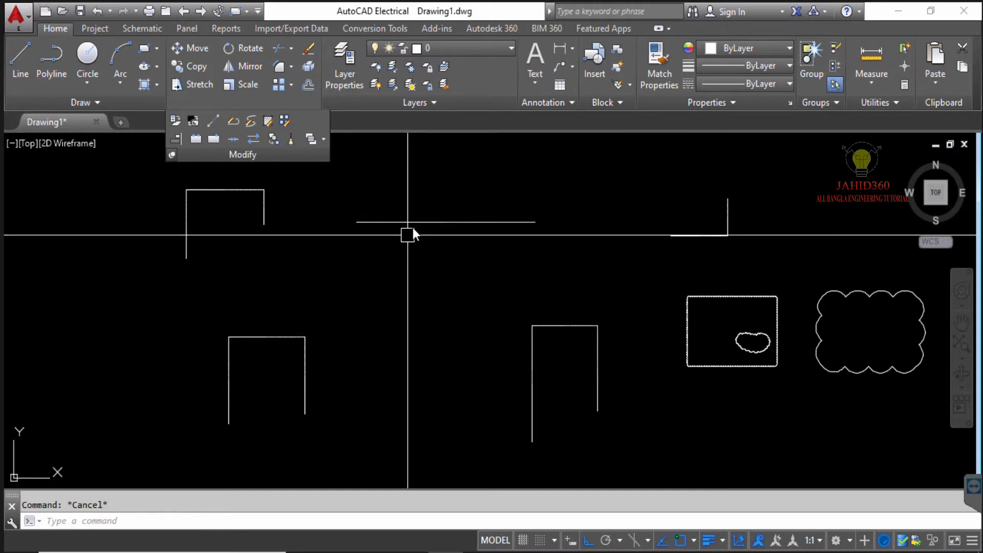
left_click(412, 224)
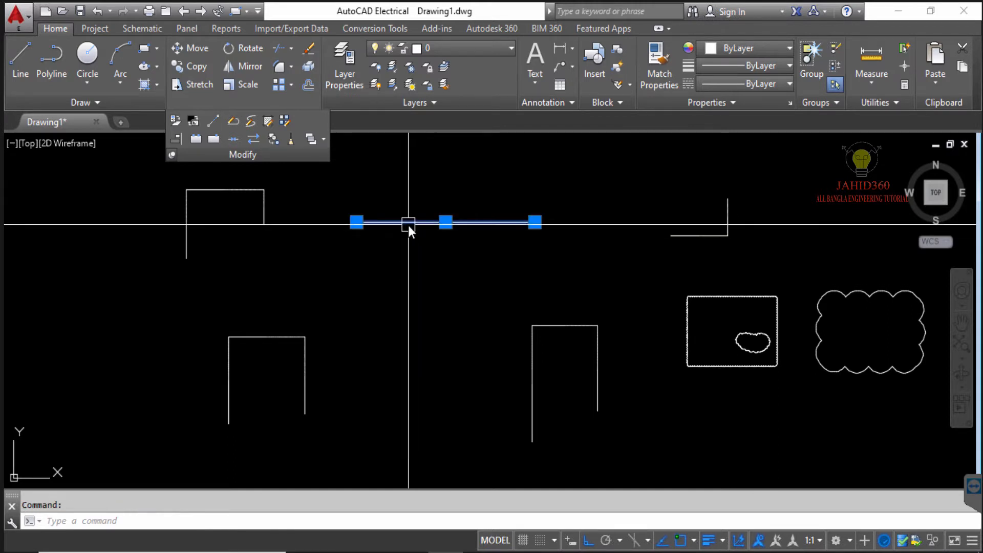
left_click(195, 139)
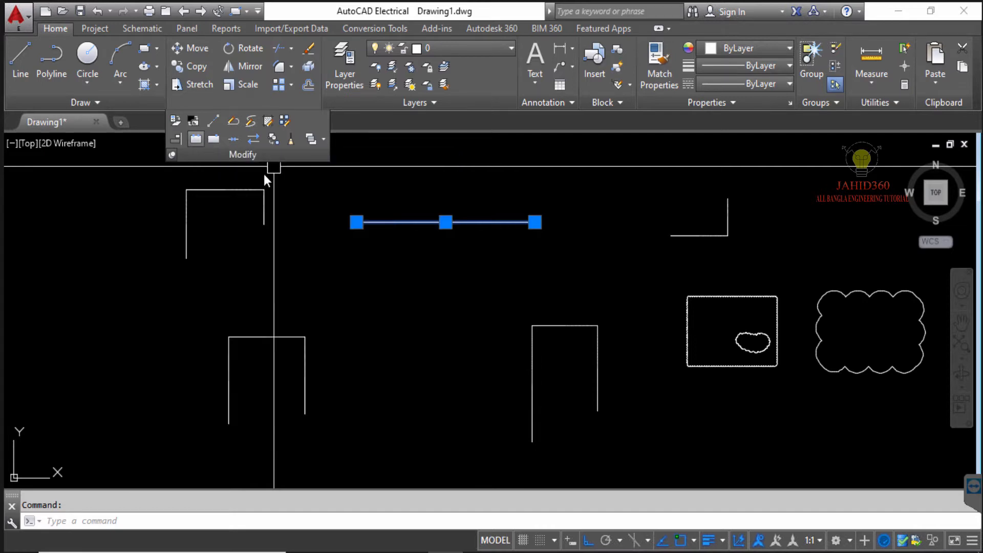
left_click(410, 224)
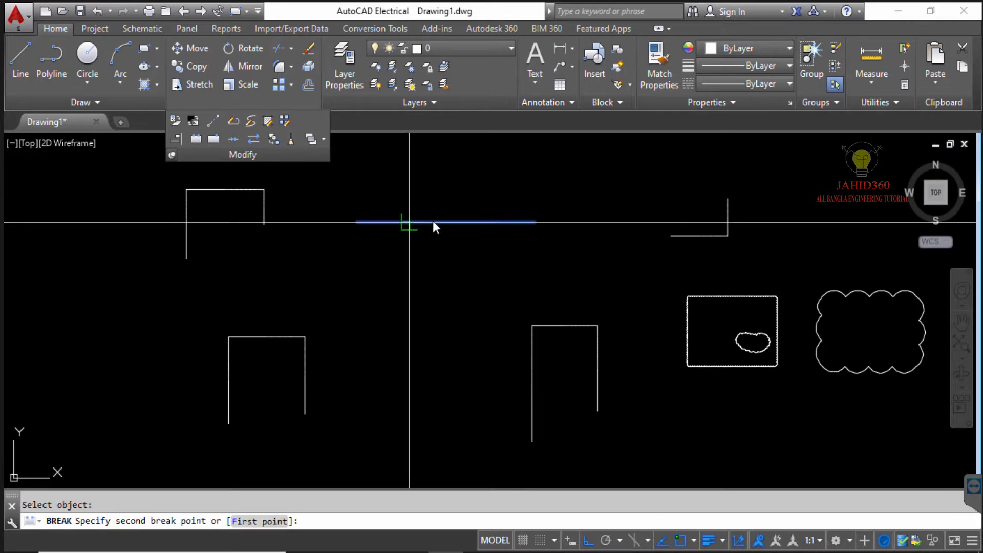
left_click(472, 222)
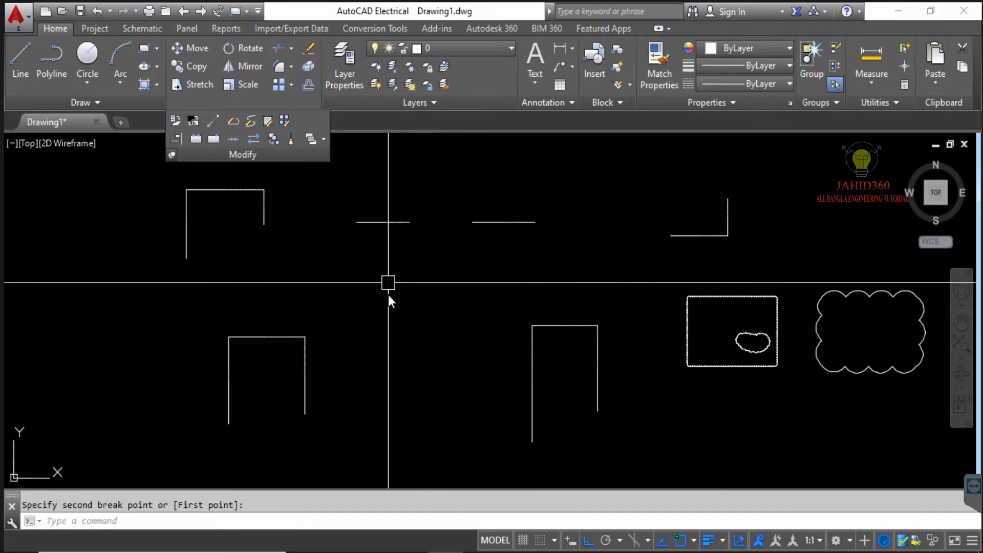
key("ctrl+z")
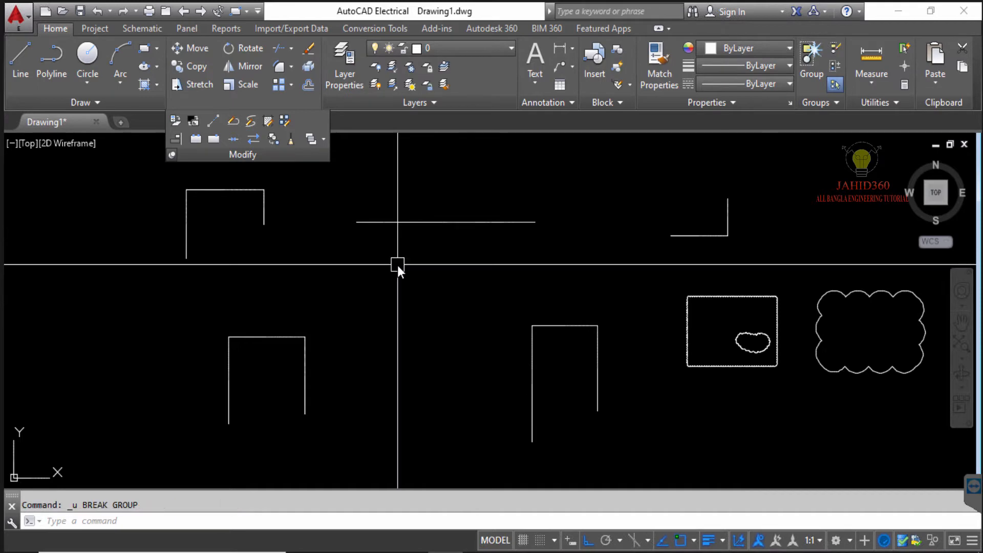
Step: Break a gap in the horizontal top segment of the lower-left upside-down U by picking two points
left_click(196, 139)
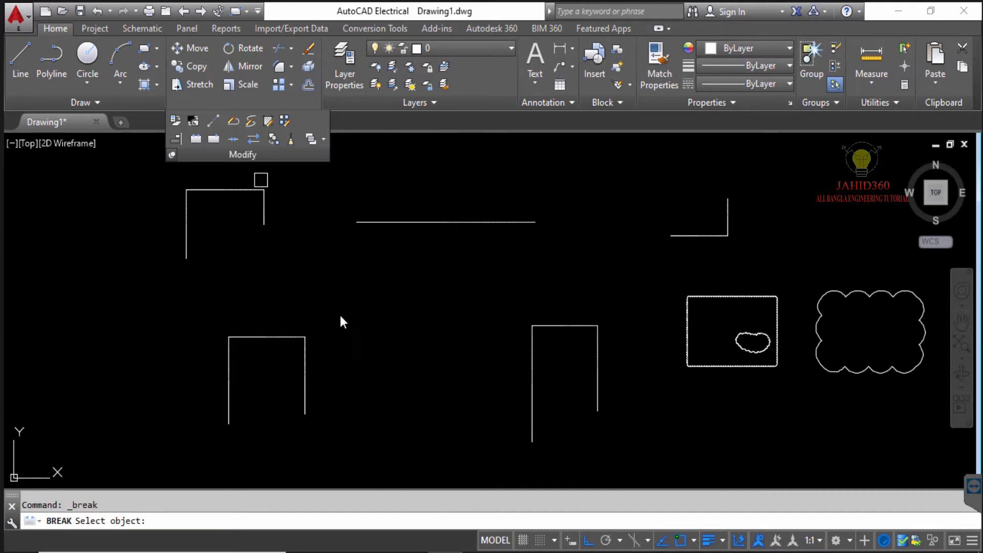
left_click(255, 336)
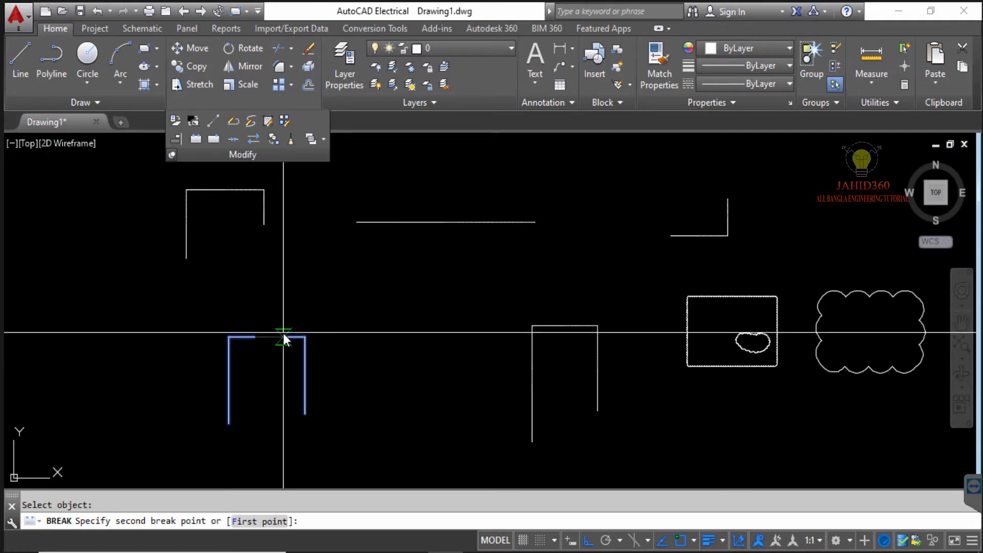
left_click(284, 336)
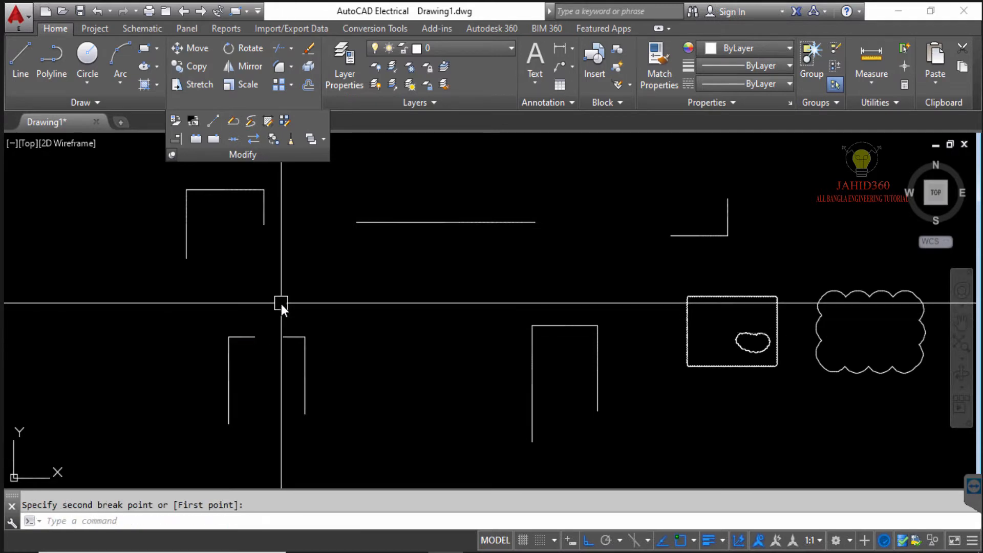
Step: Break a gap in the middle of the single horizontal line by picking two points on it
key("space")
left_click(408, 222)
left_click(458, 222)
key("space")
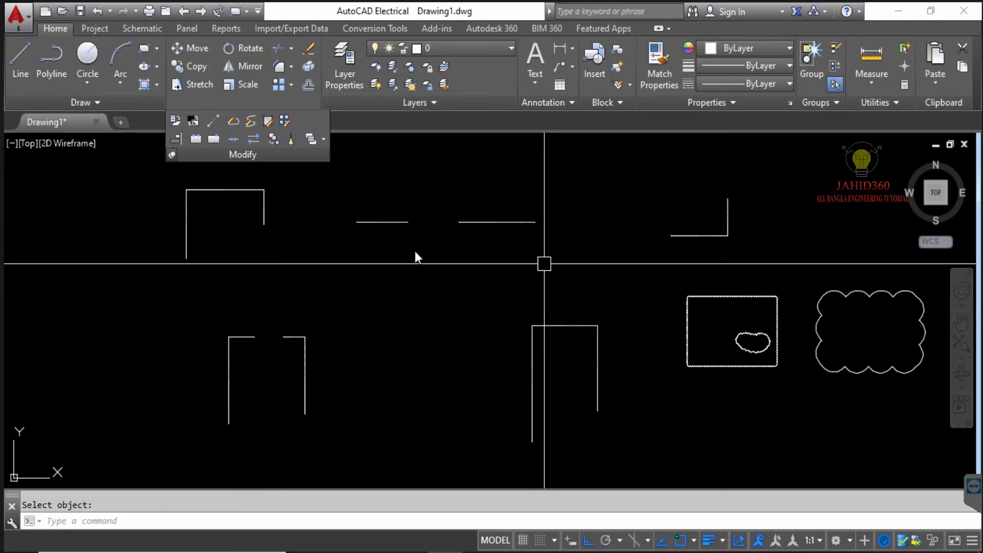
Step: Join the two separated pieces of the broken horizontal line into one continuous line
left_click(415, 251)
left_click(417, 348)
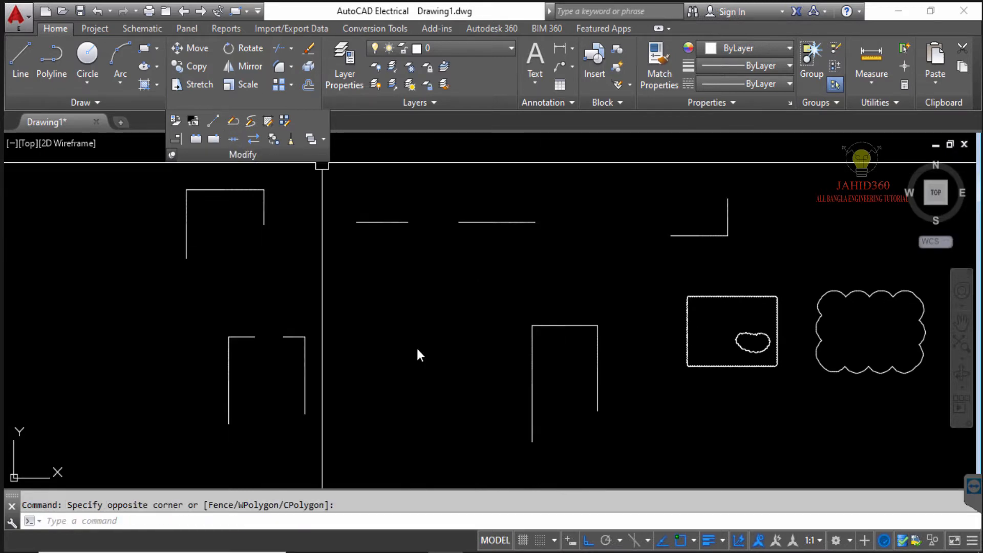
left_click(233, 120)
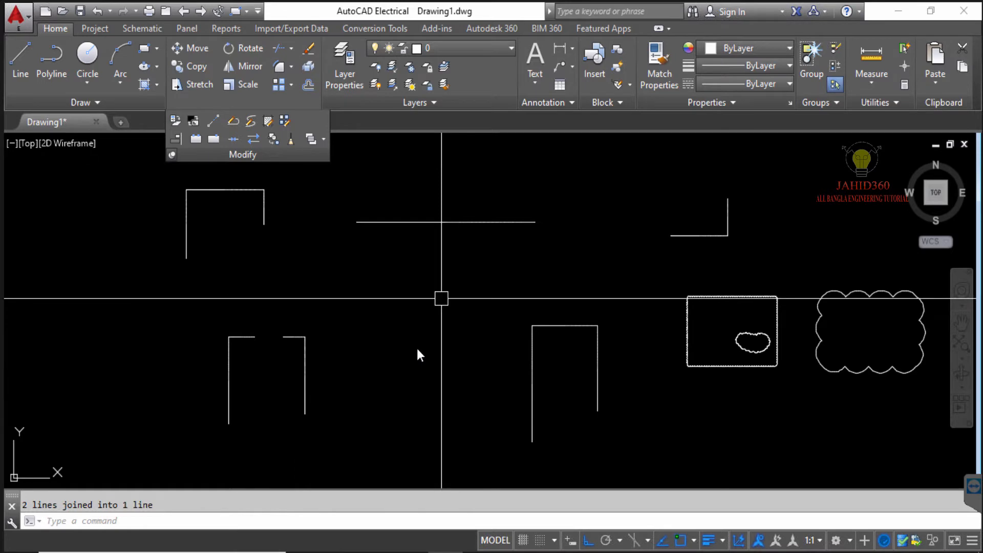
Step: Break the single horizontal line at one point right of its middle, and select the right-hand piece to check the split
key("Escape")
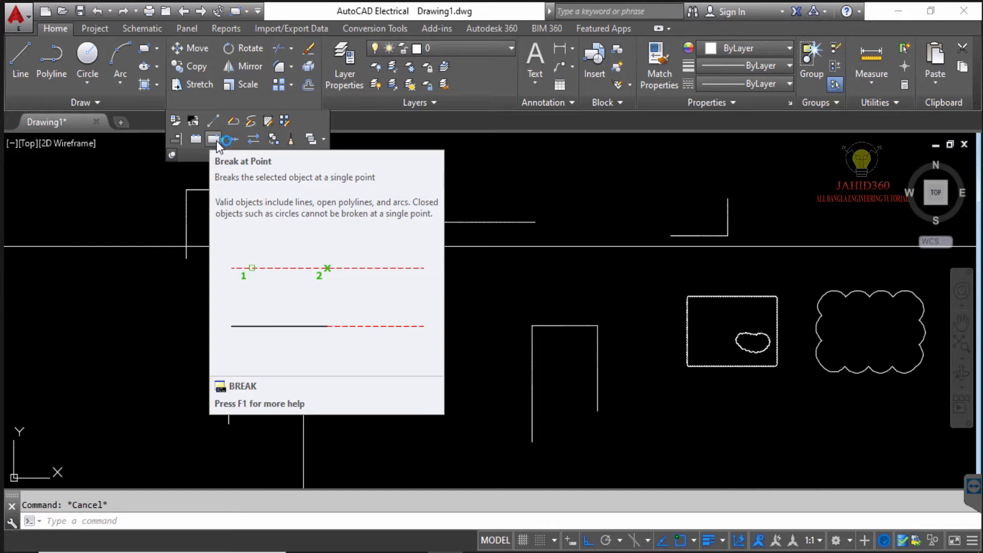
left_click(214, 139)
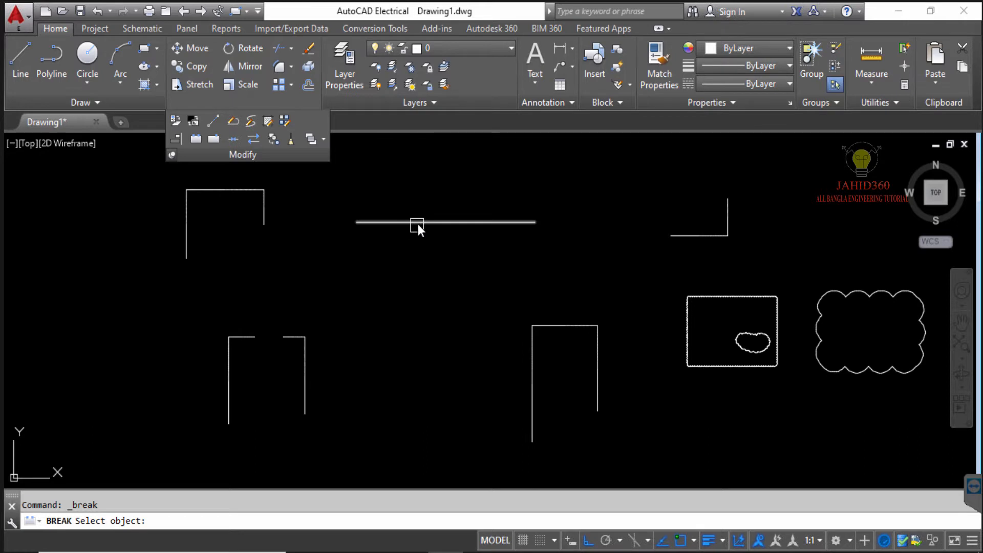
left_click(417, 224)
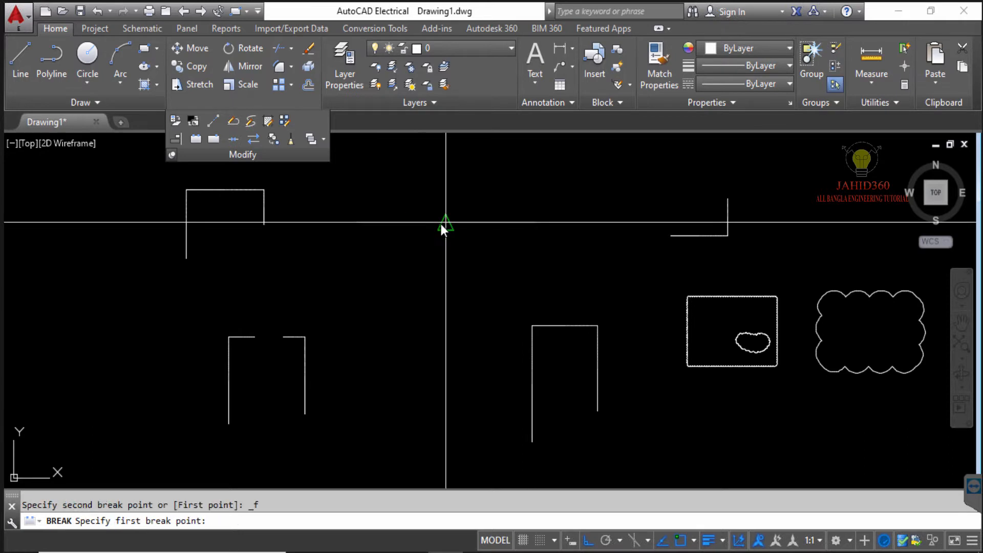
left_click(478, 222)
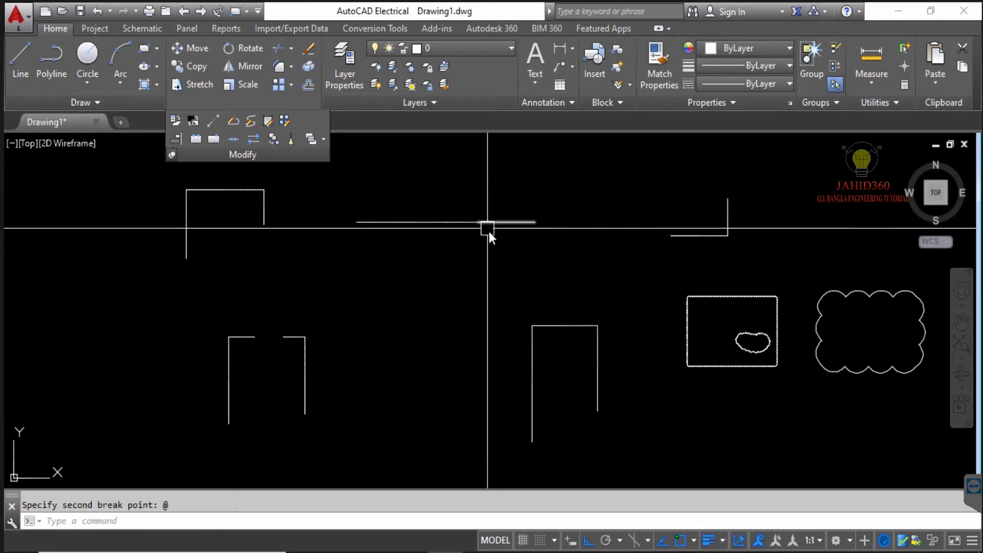
key("Escape")
left_click(500, 223)
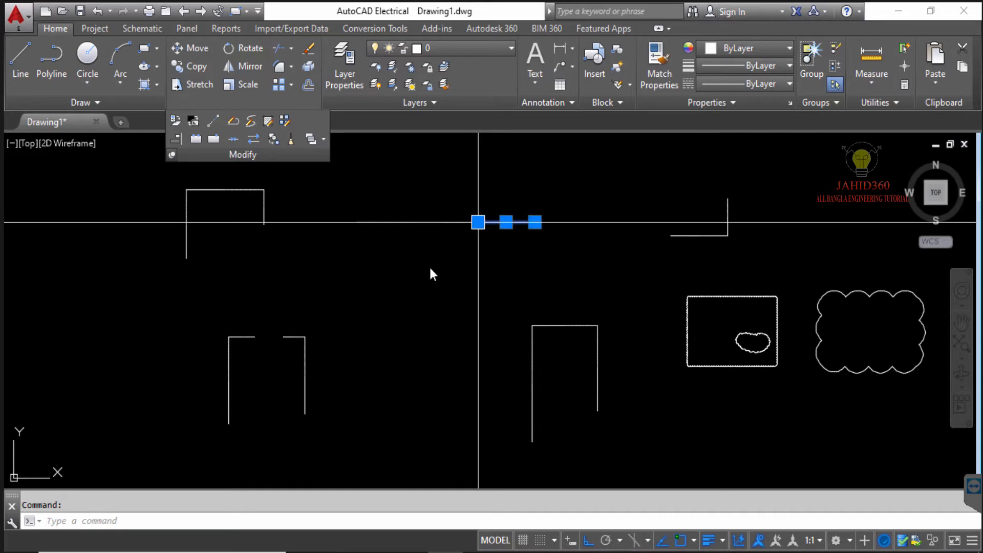
key("Escape")
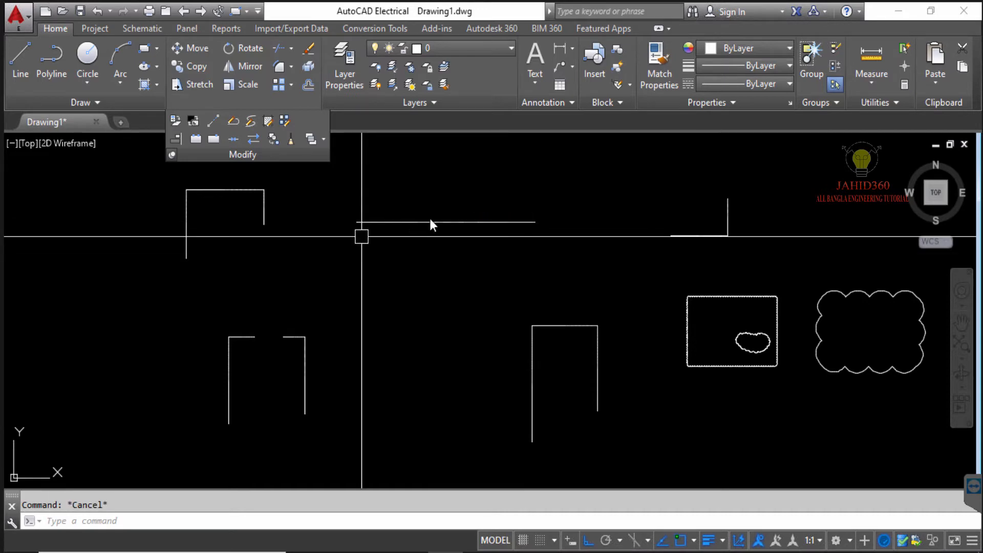
left_click(498, 223)
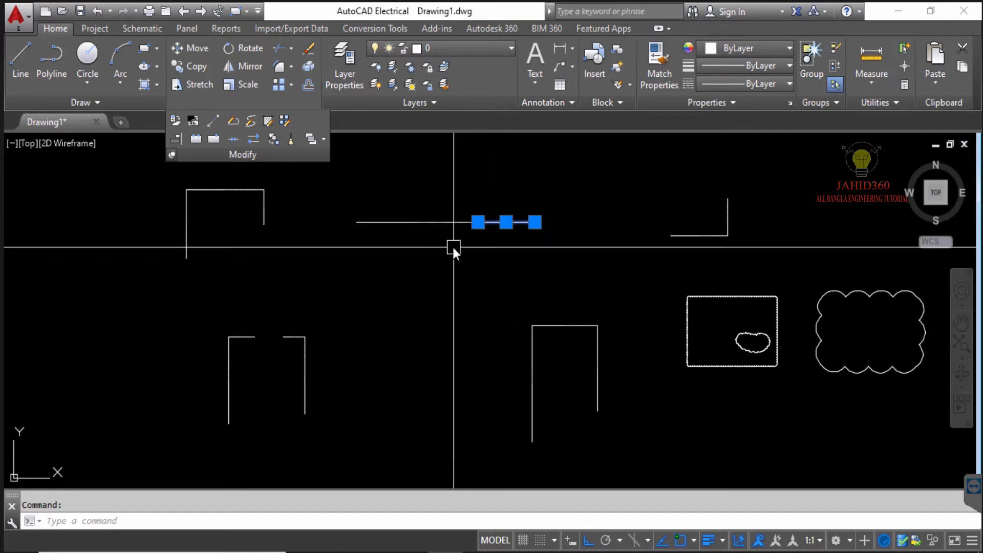
key("Escape")
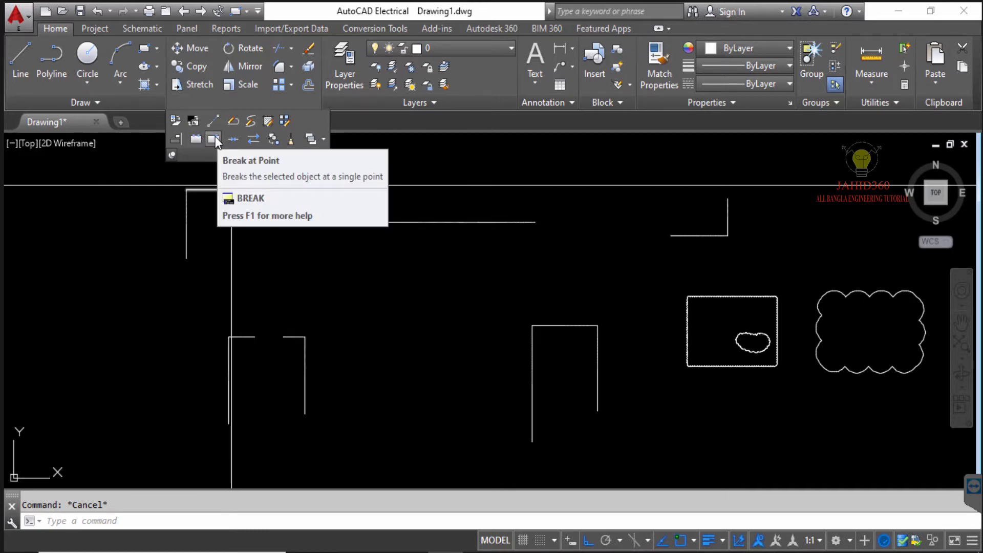
Step: Break the lower-middle upside-down U polyline at a point on its left leg, and delete the piece containing the top segment
left_click(214, 137)
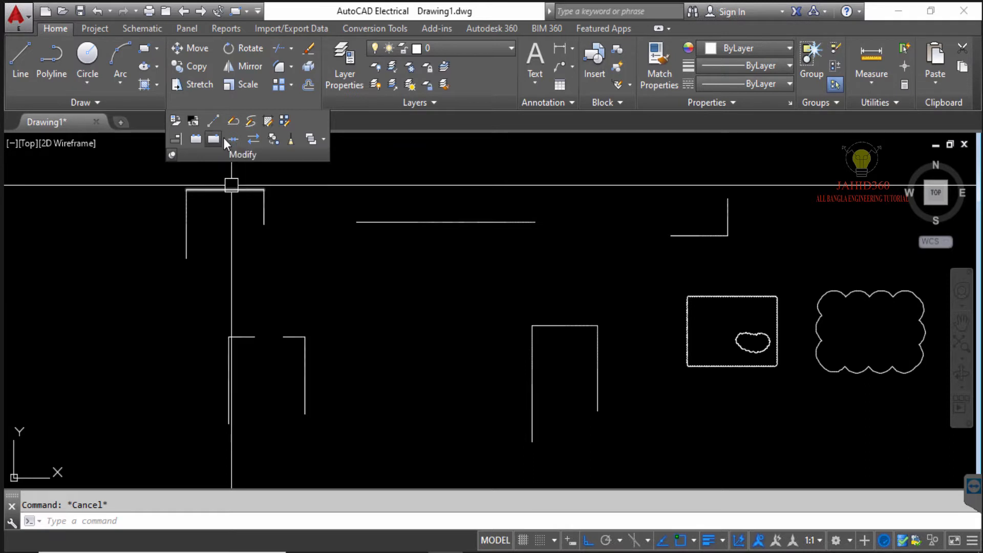
left_click(549, 330)
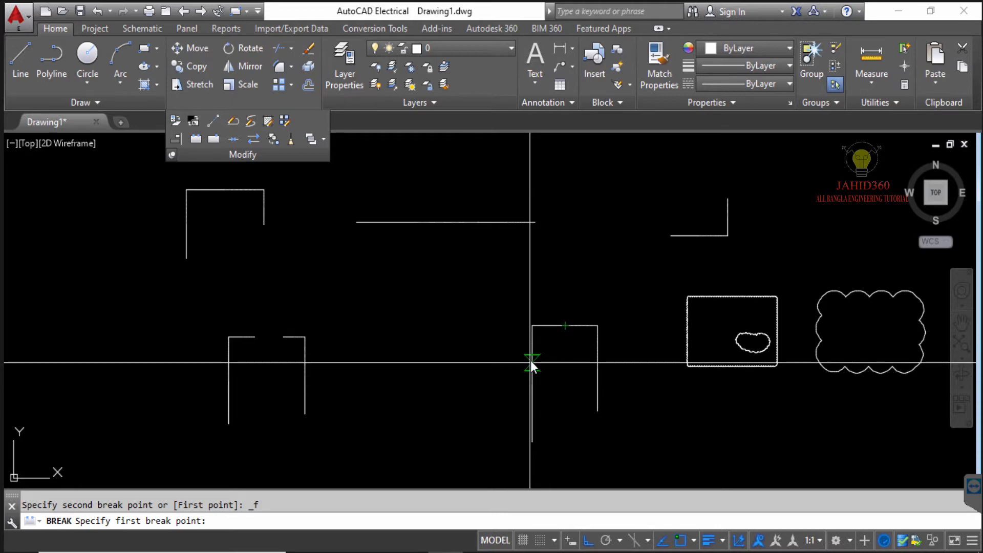
left_click(534, 360)
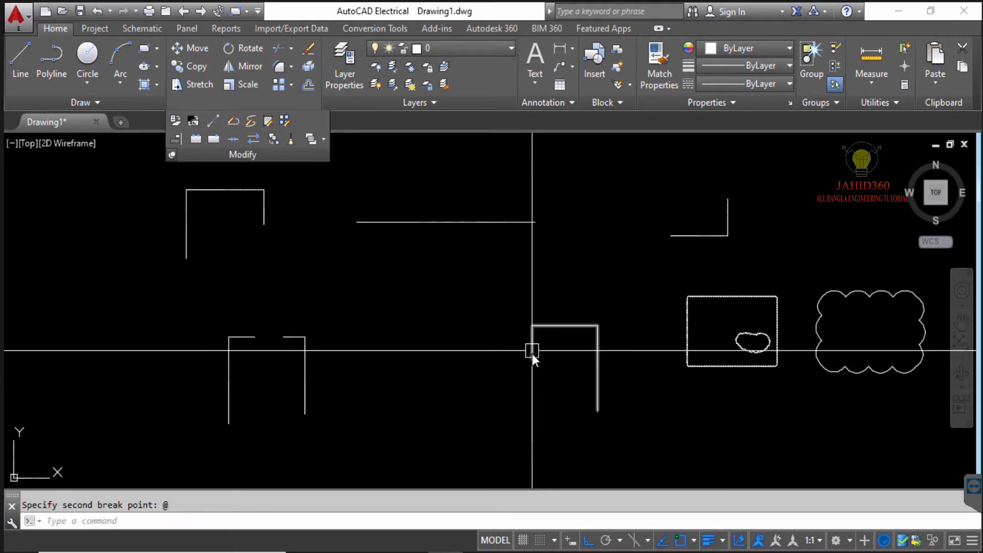
left_click(532, 351)
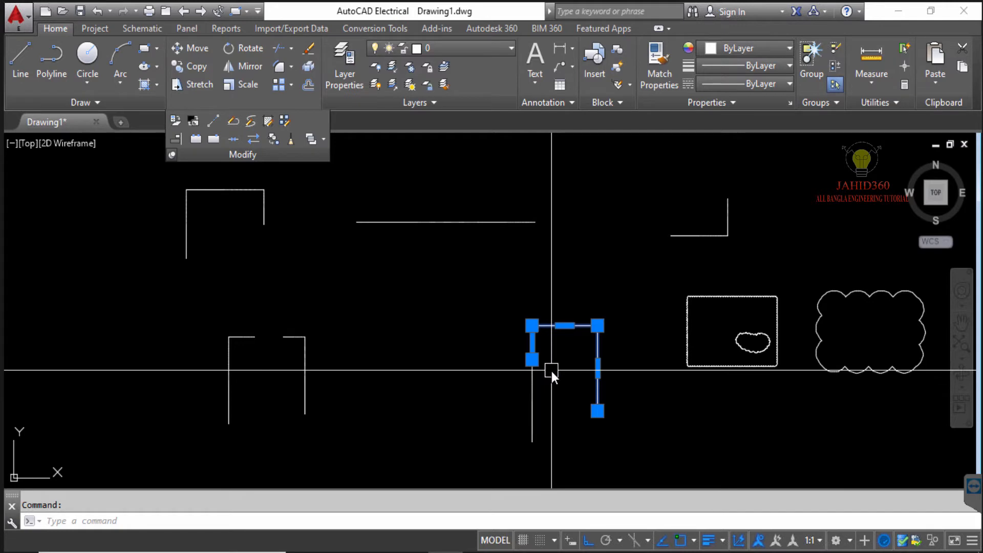
key("Delete")
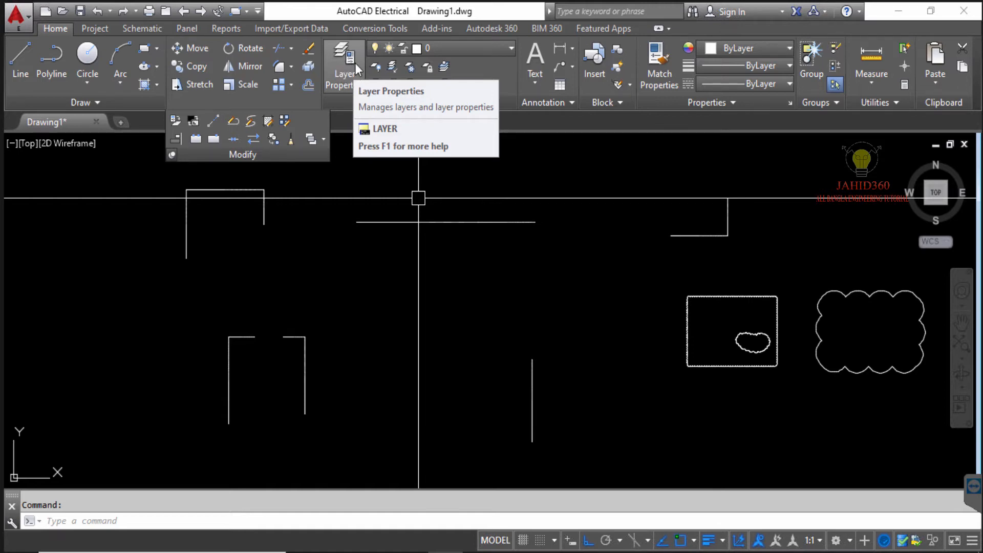
Step: Open the Layer Properties Manager and widen it to show the columns through Description
left_click(347, 64)
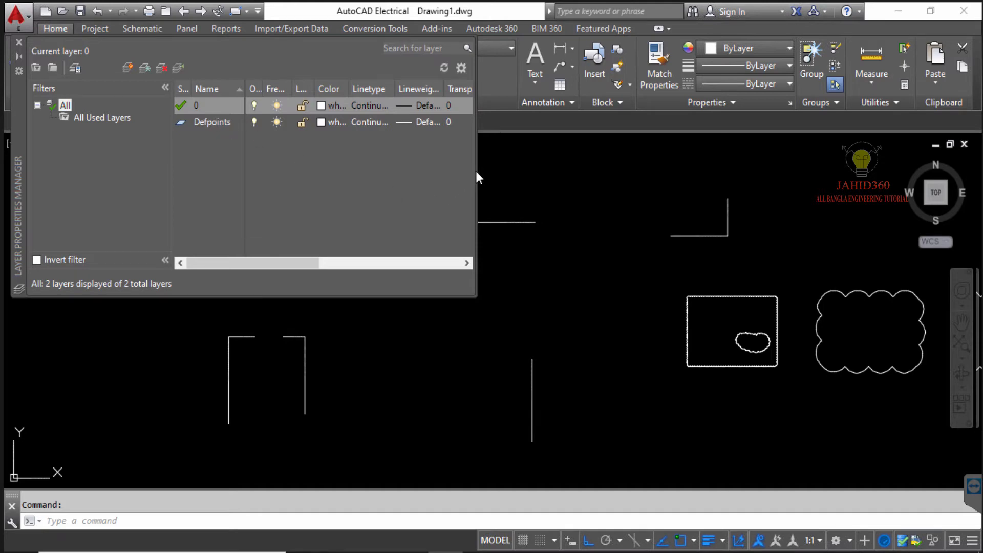
left_click_drag(481, 168, 661, 171)
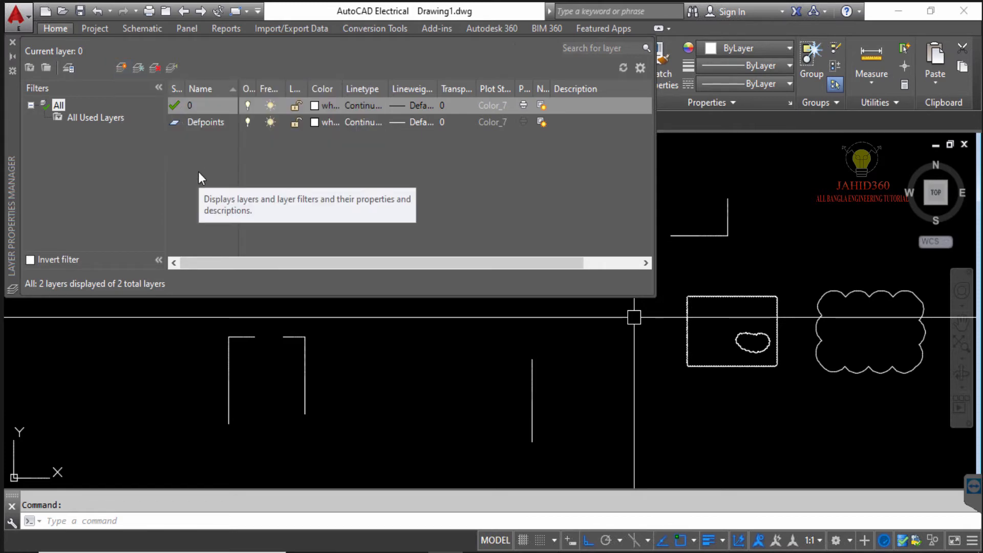
key("alt")
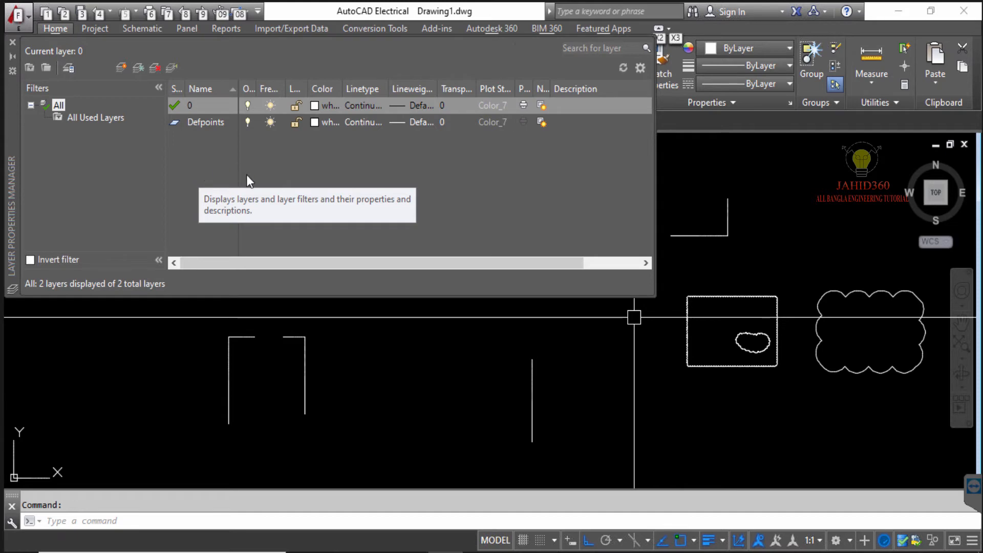
key("Escape")
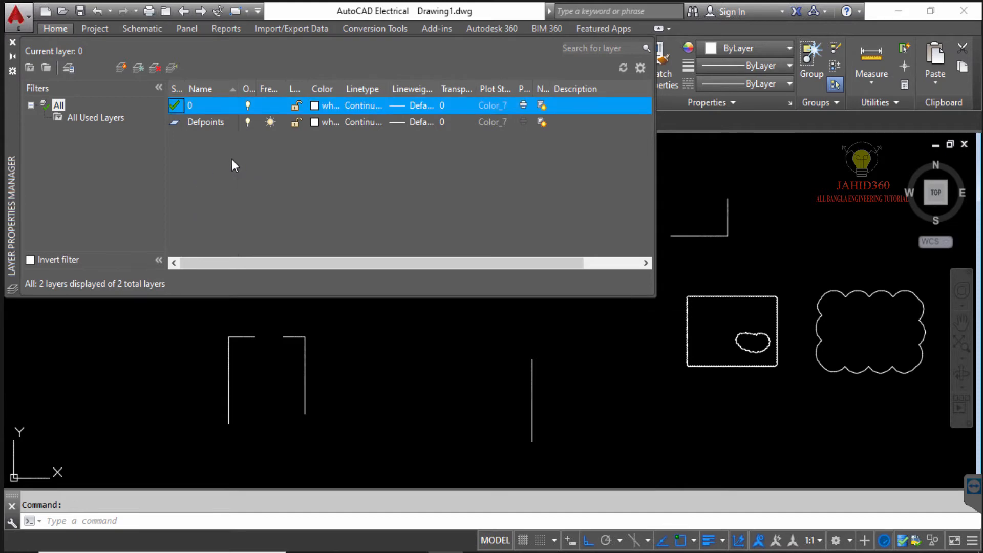
Step: Create four new layers with the default names Layer1 to Layer4
key("alt+n")
key("Return")
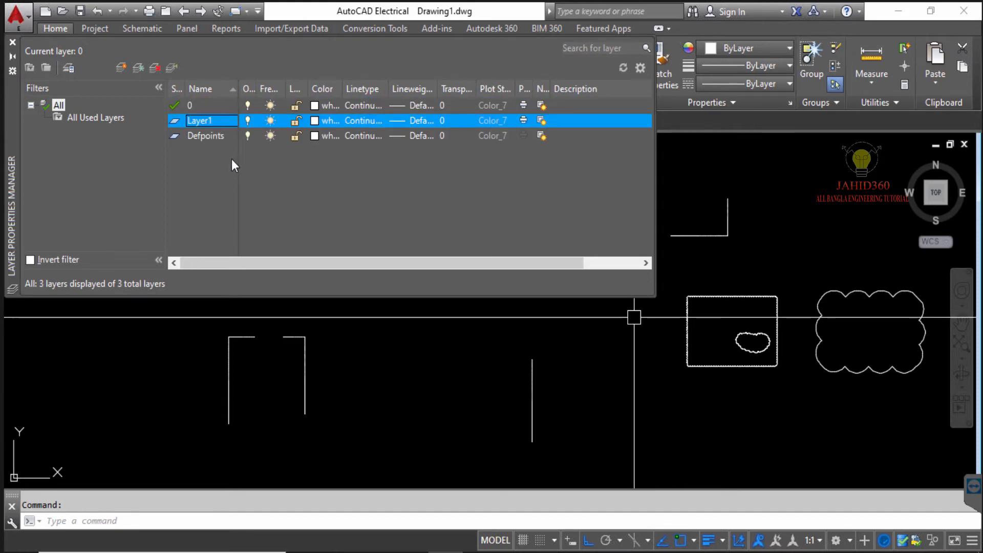
key("alt+n")
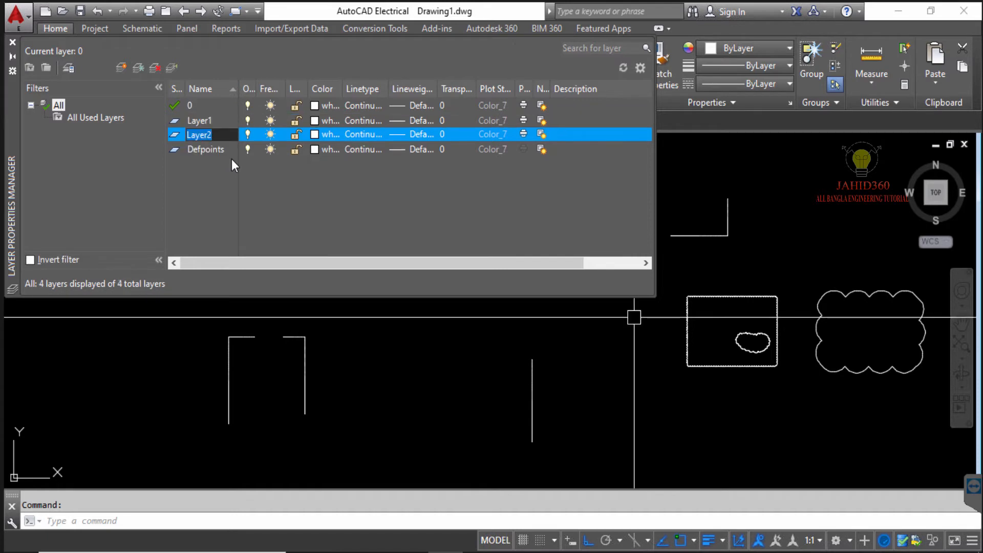
left_click(121, 67)
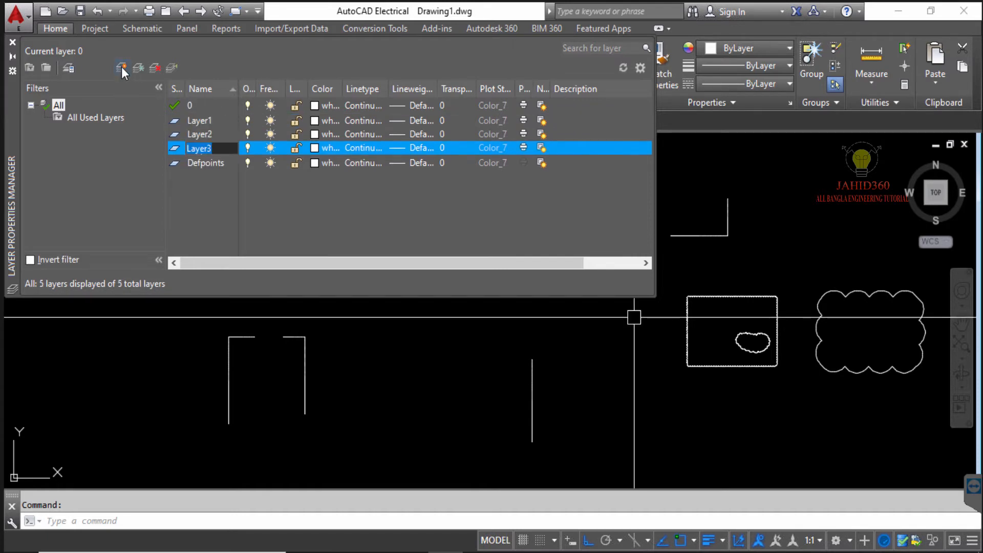
left_click(122, 66)
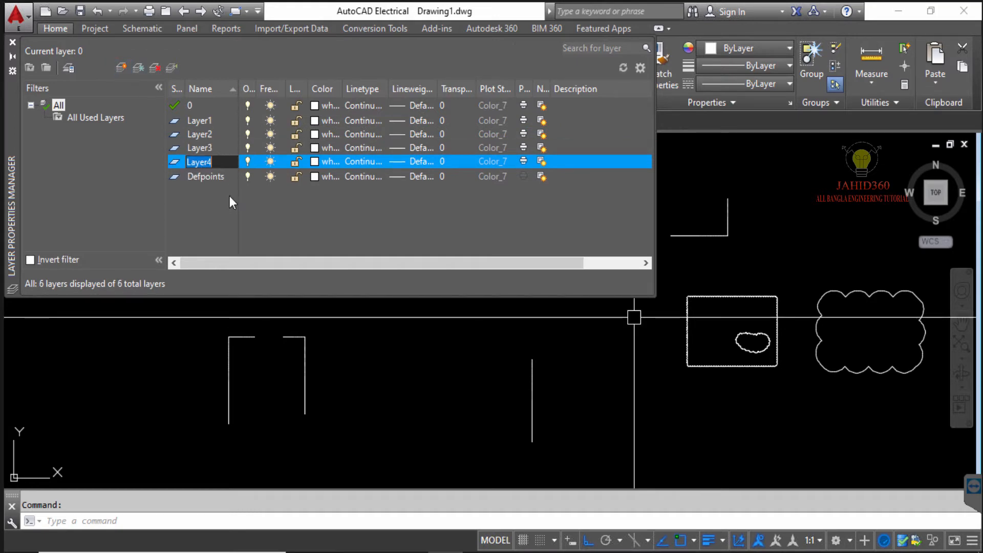
Step: Rename Layer1 as windoww
left_click(209, 120)
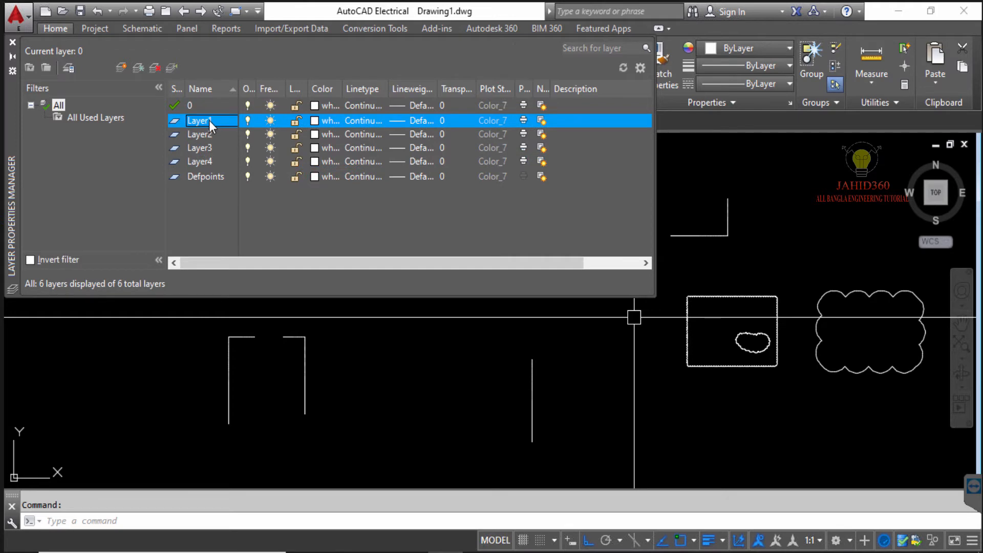
left_click(209, 121)
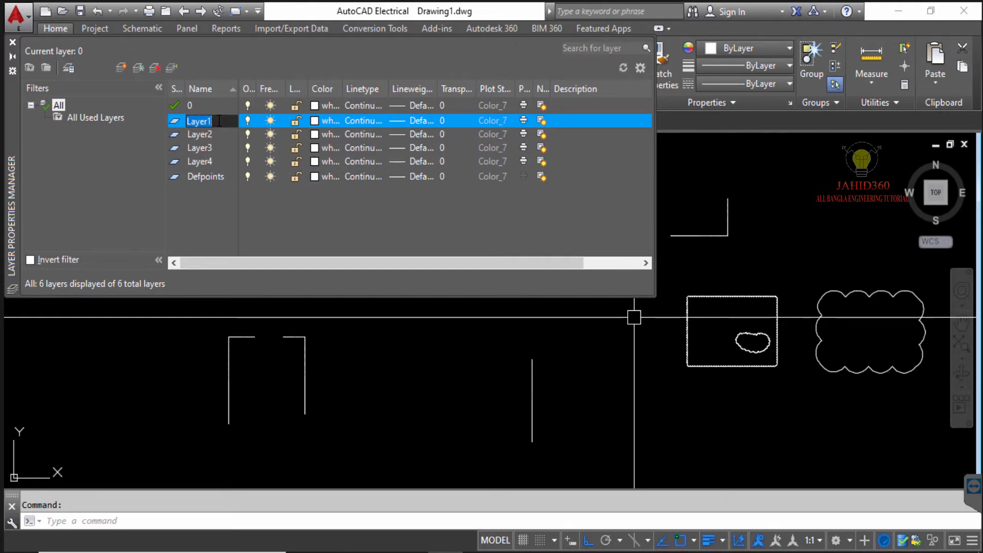
type("wi")
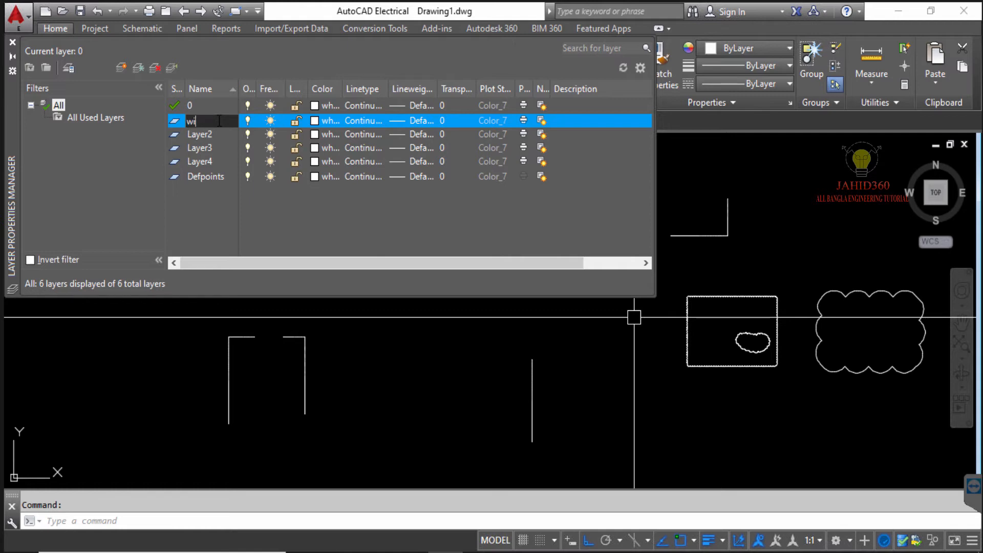
type("ndow")
type("ww")
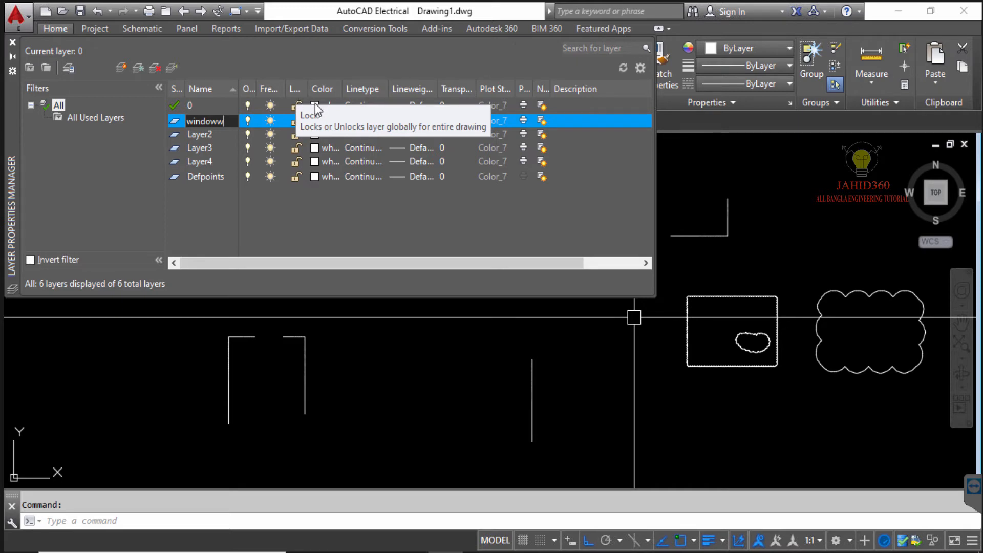
key("Return")
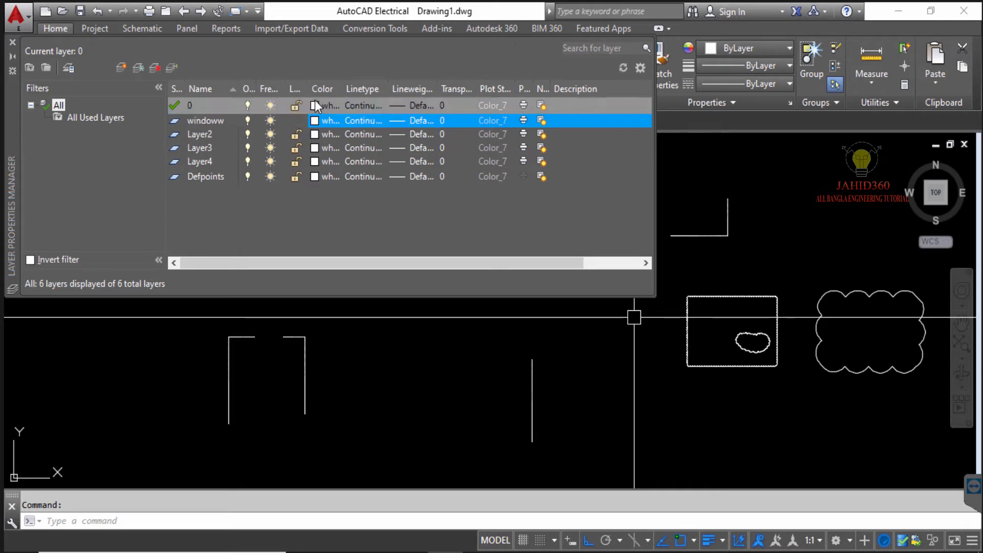
Step: Set the windoww layer's color to the blue index color 162
left_click(315, 121)
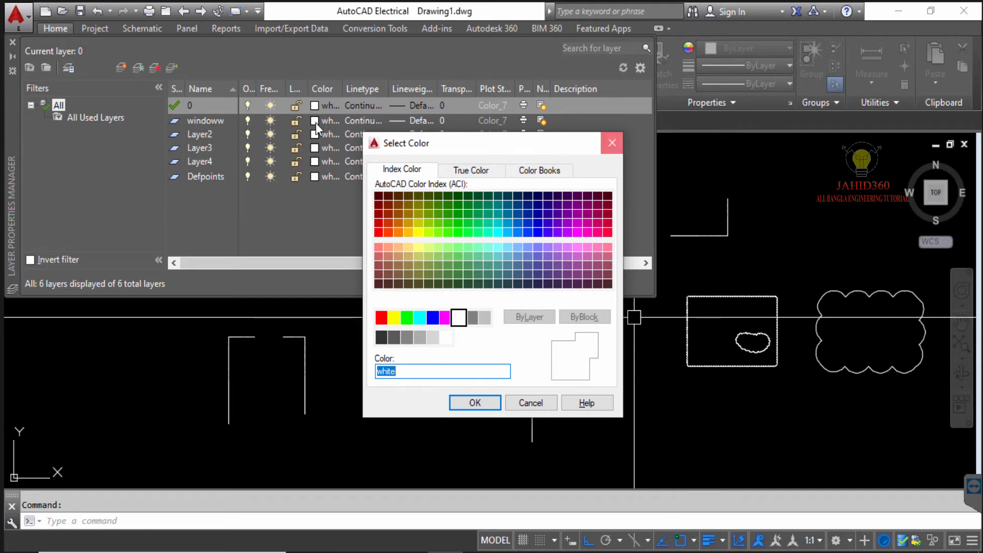
key("Escape")
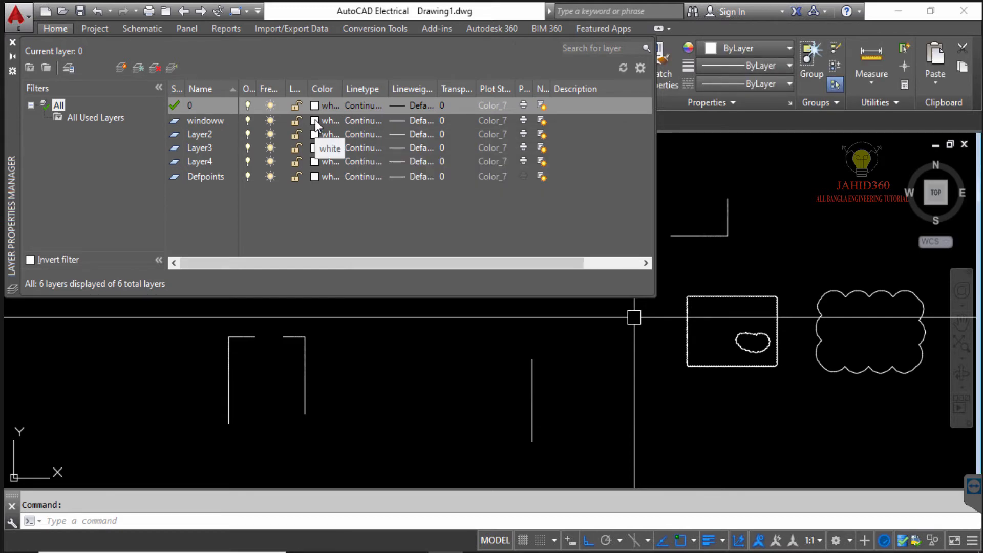
left_click(315, 120)
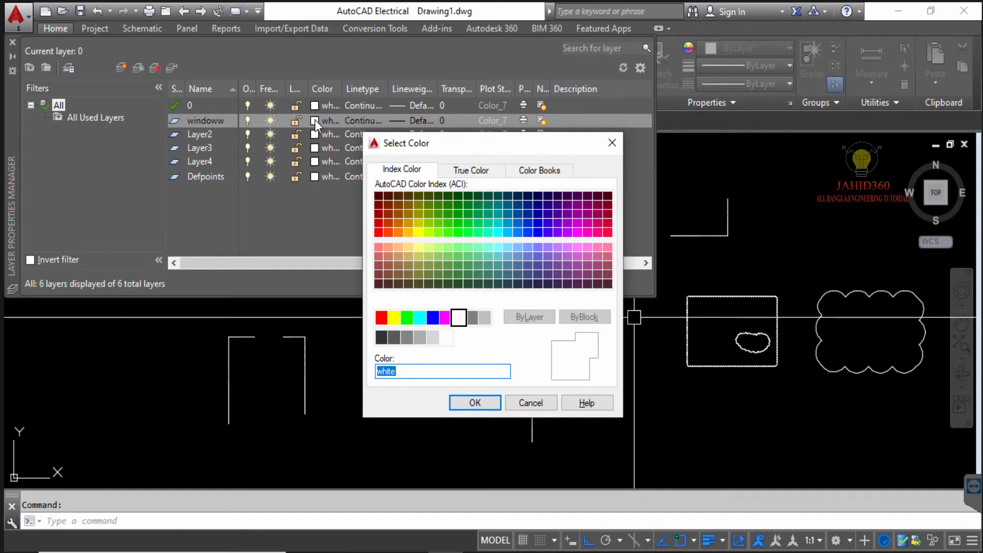
left_click(513, 226)
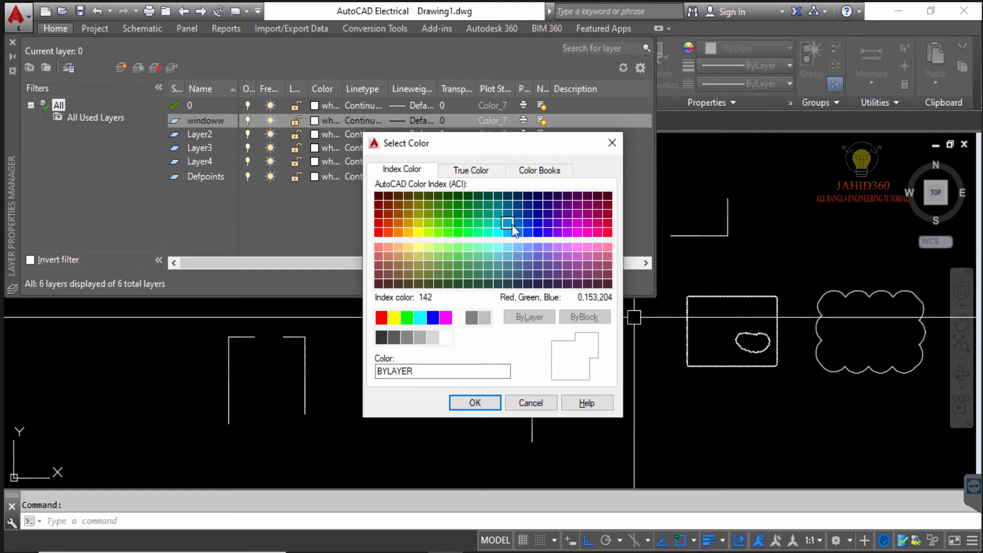
double_click(529, 223)
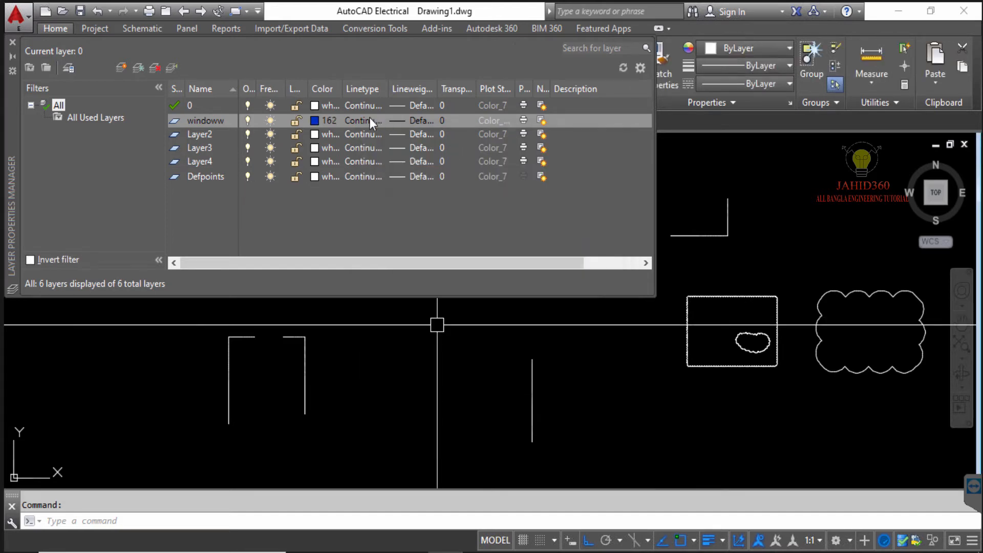
Step: Set the windoww layer's lineweight to 0.20 mm
left_click(364, 122)
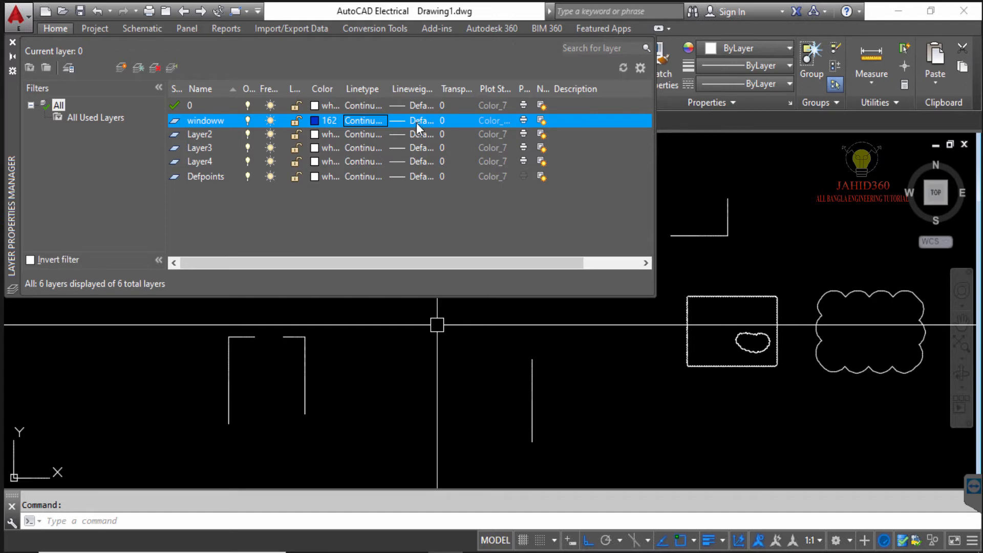
left_click(416, 124)
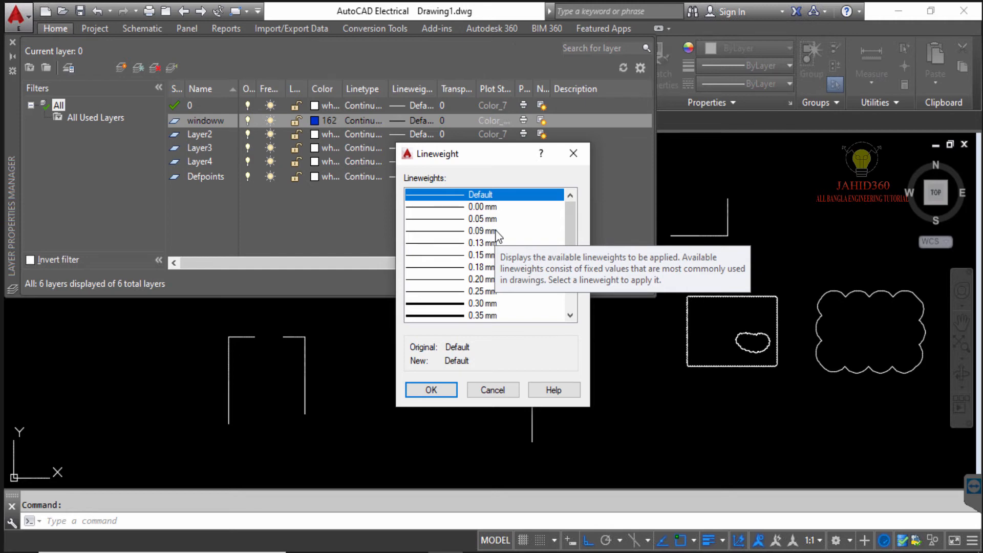
left_click(475, 271)
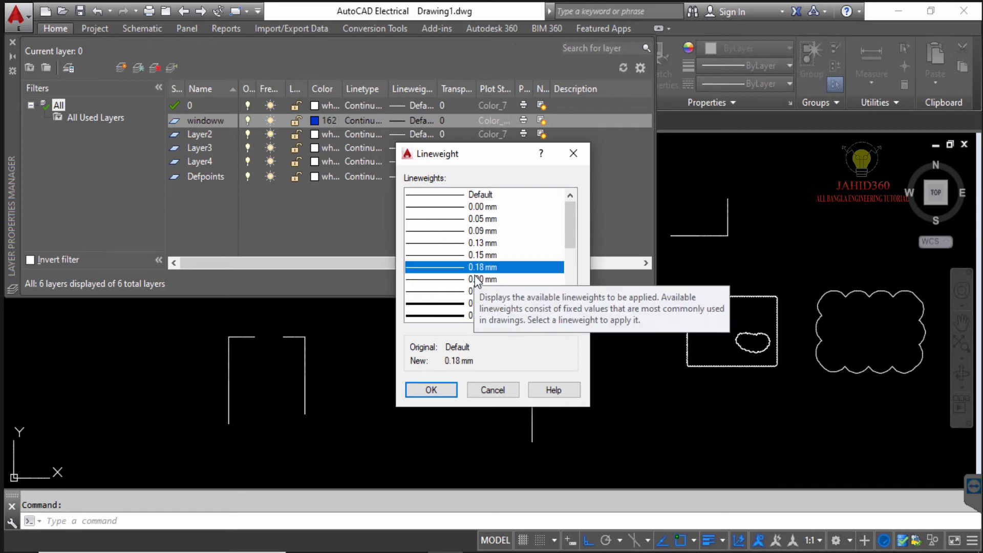
left_click(476, 278)
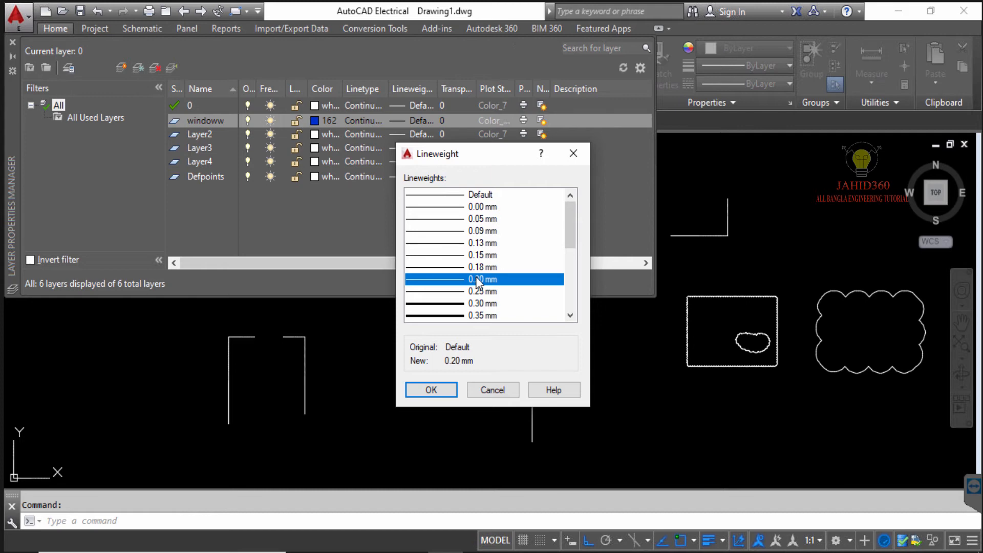
left_click(432, 390)
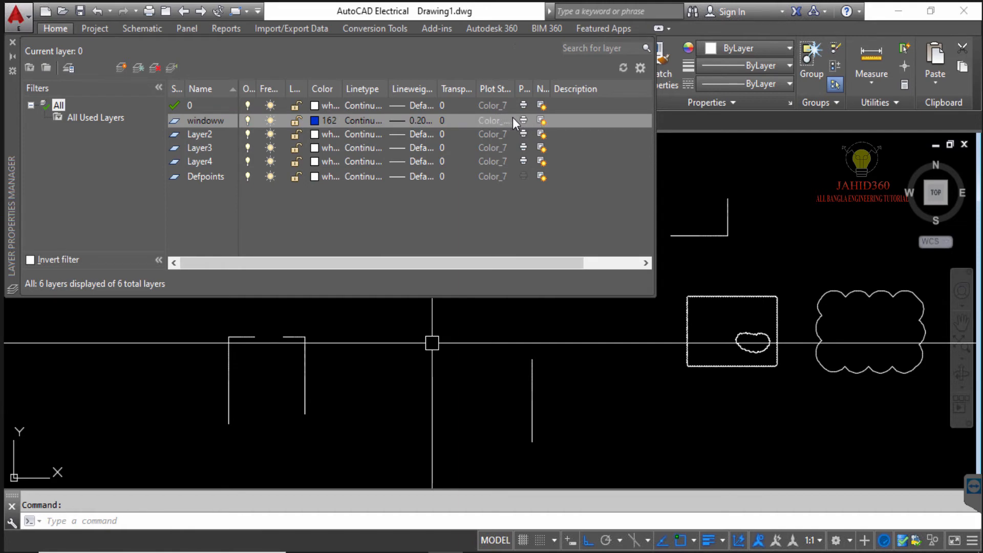
Step: Rename Layer2 as door and set its color to the orange index color 40
double_click(207, 134)
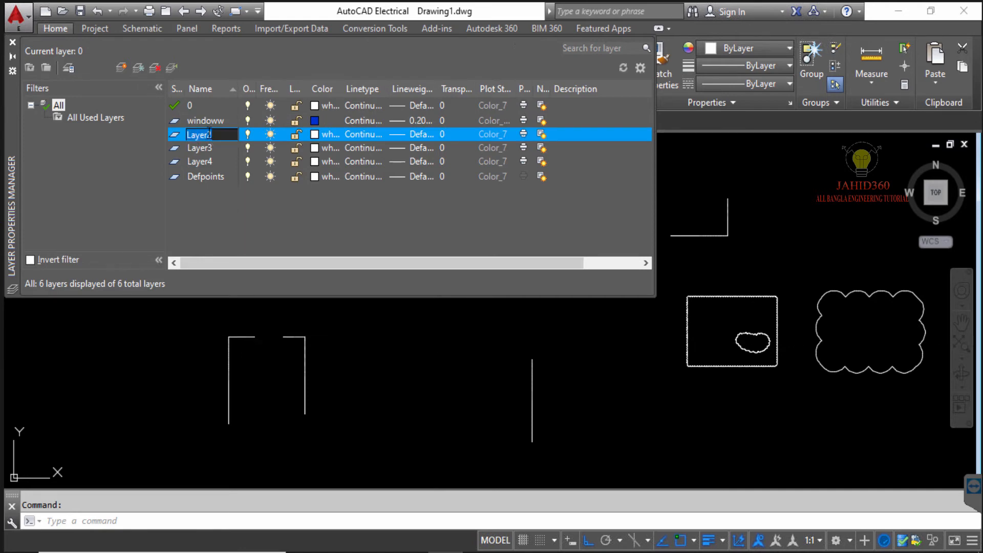
type("door")
key("Return")
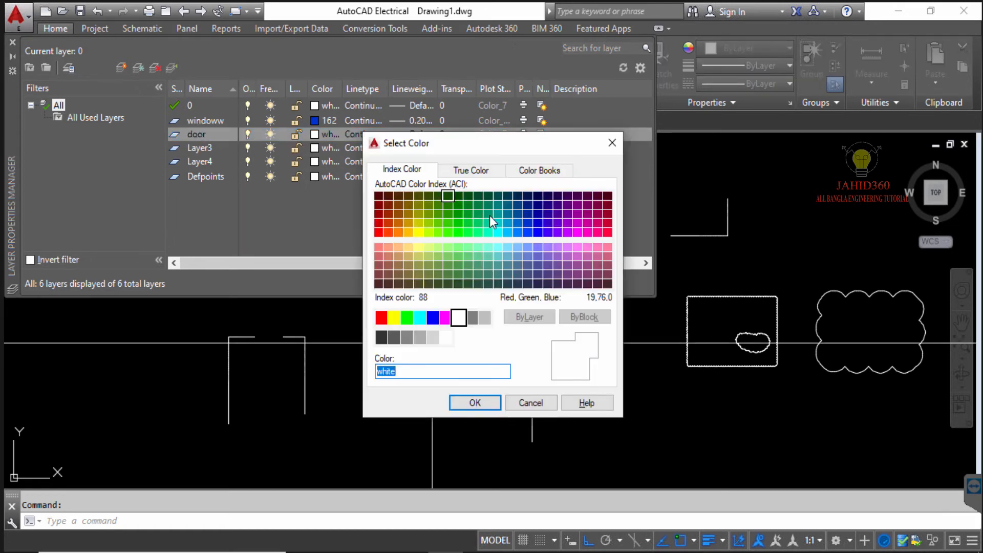
left_click(397, 224)
left_click(453, 330)
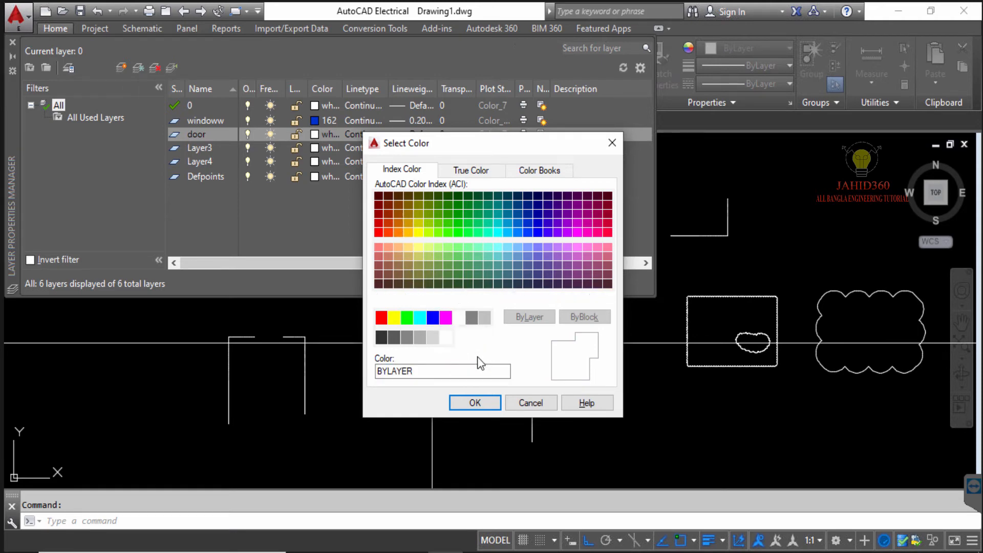
left_click(408, 232)
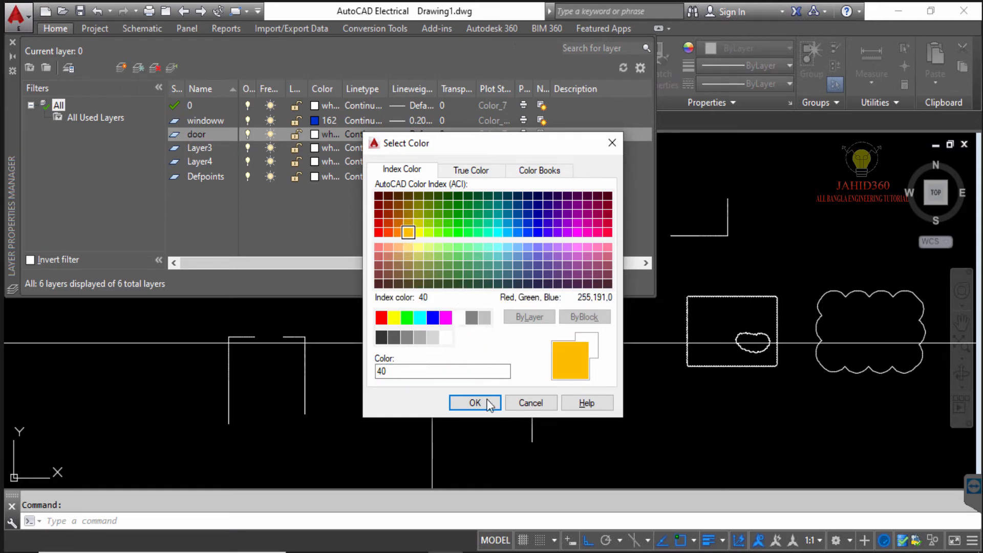
double_click(405, 232)
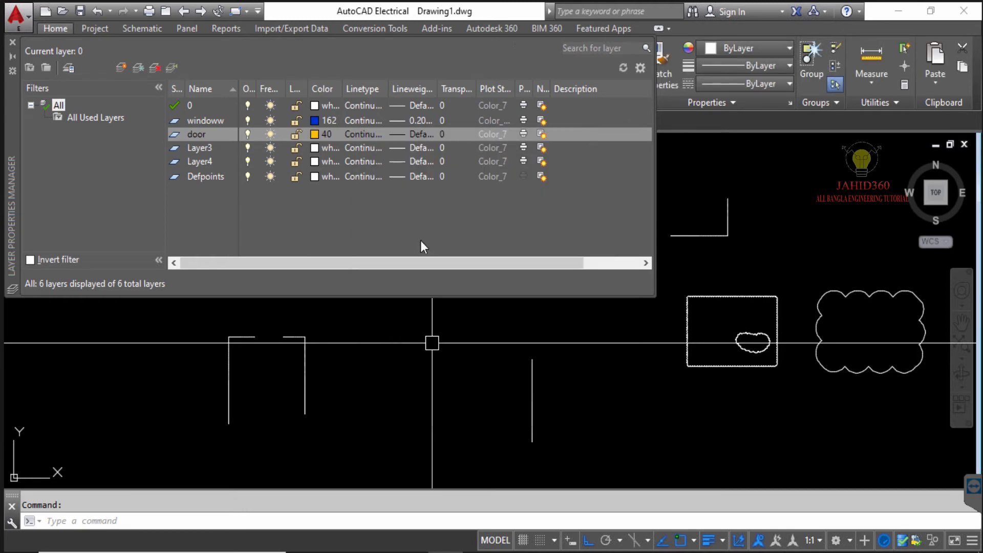
Step: Set the door layer's lineweight to 0.18 mm
left_click(406, 134)
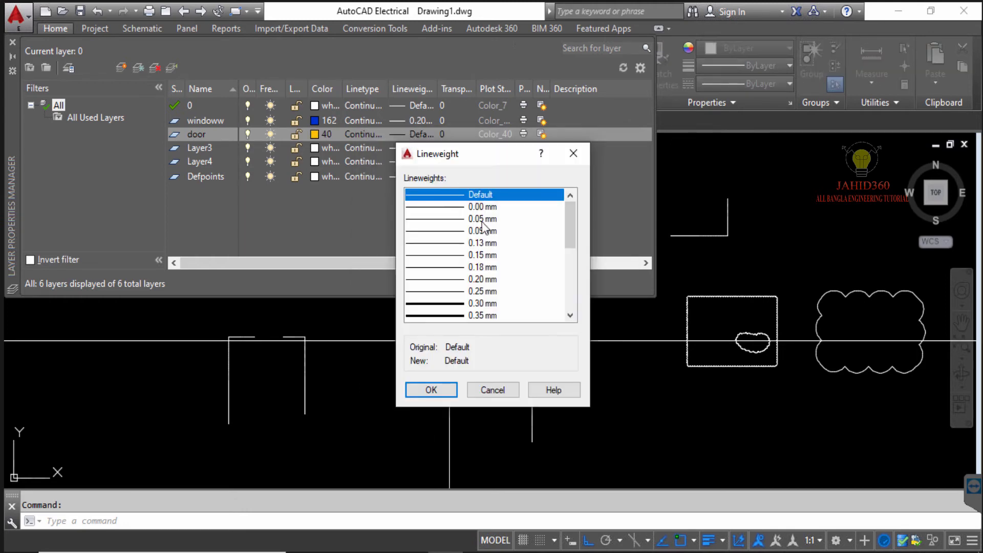
left_click(486, 268)
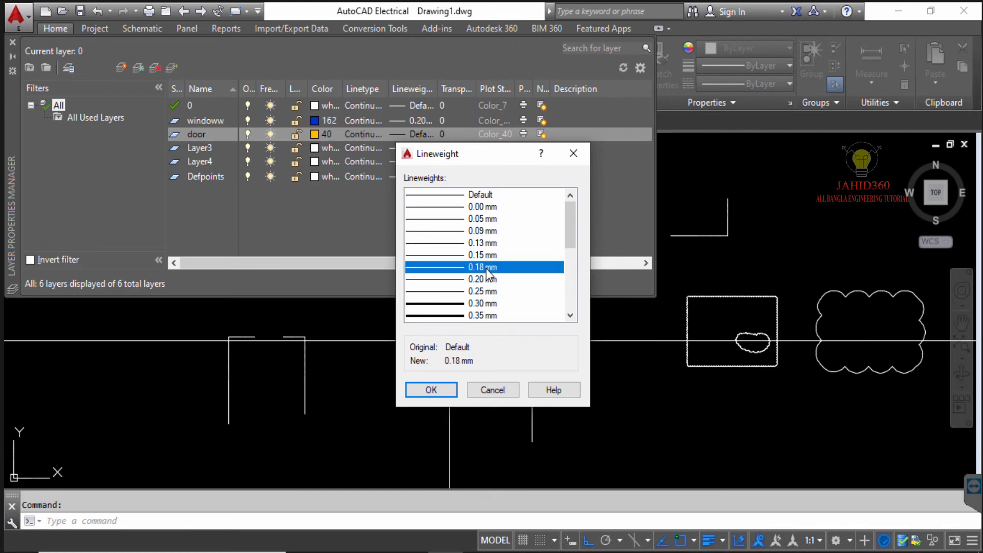
left_click(431, 390)
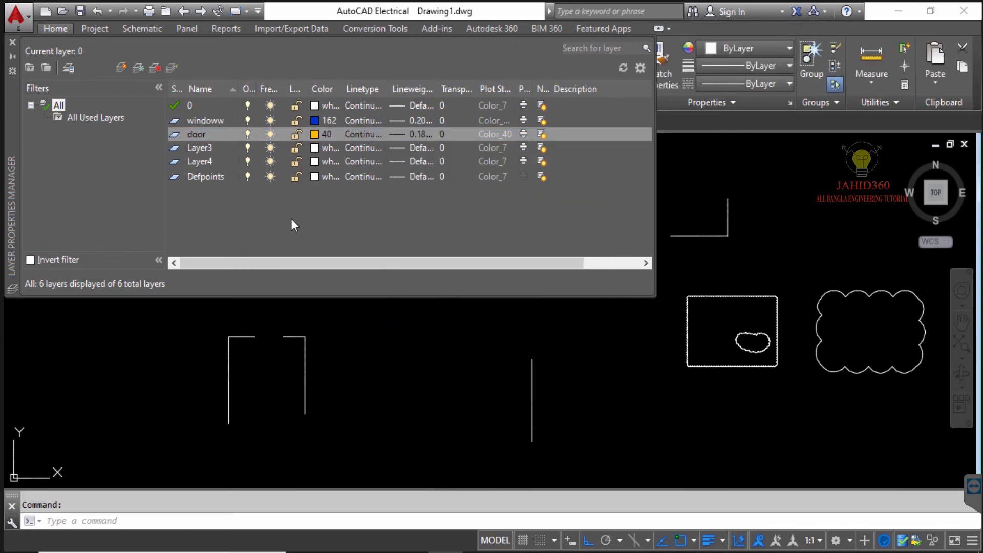
Step: Rename Layer3 as wall and set its color to the gray index color 9
double_click(211, 148)
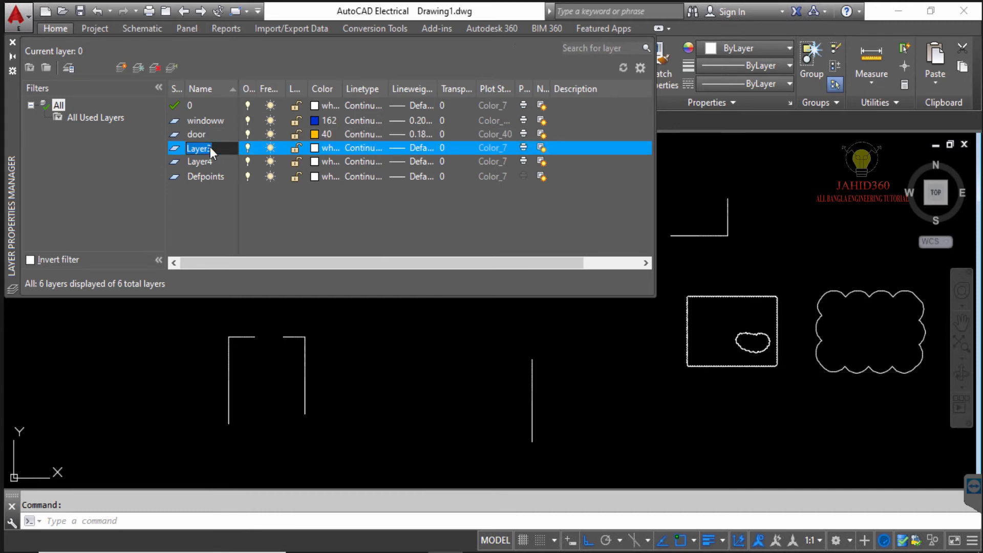
type("wall")
left_click(314, 148)
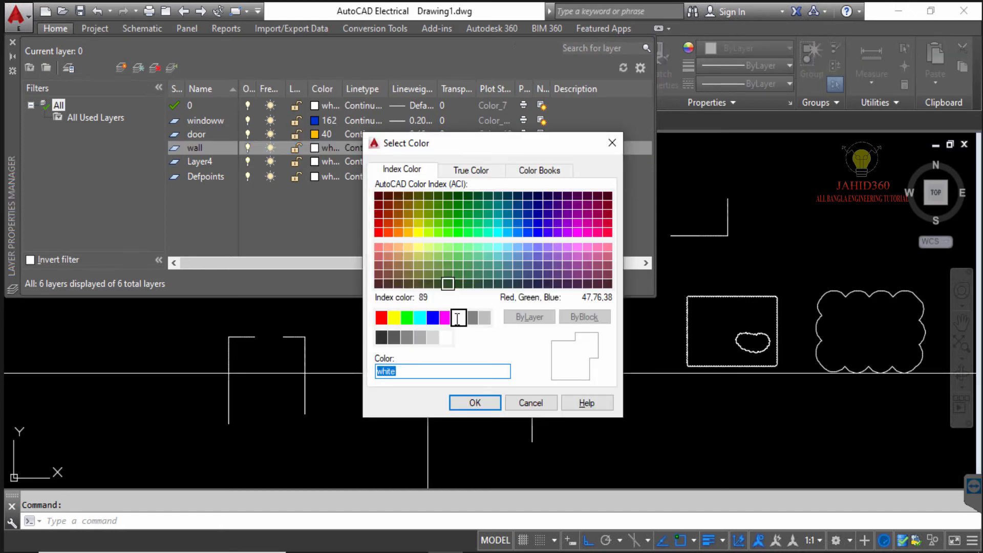
left_click(486, 319)
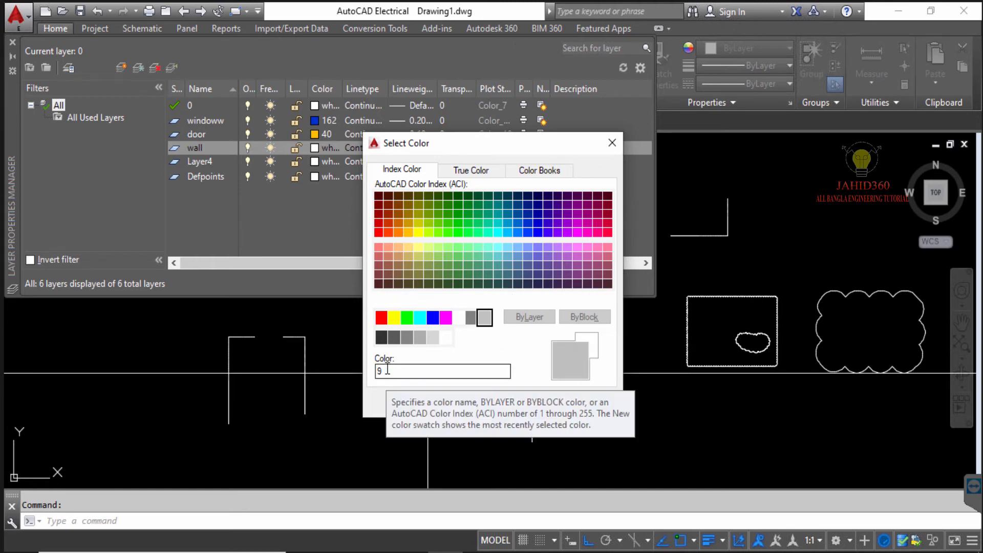
left_click_drag(390, 370, 370, 373)
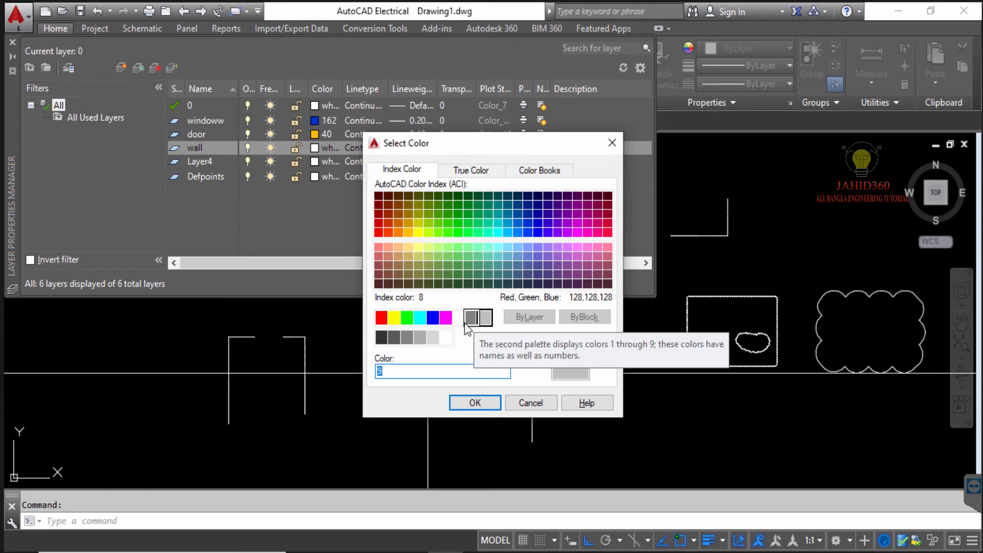
left_click(475, 403)
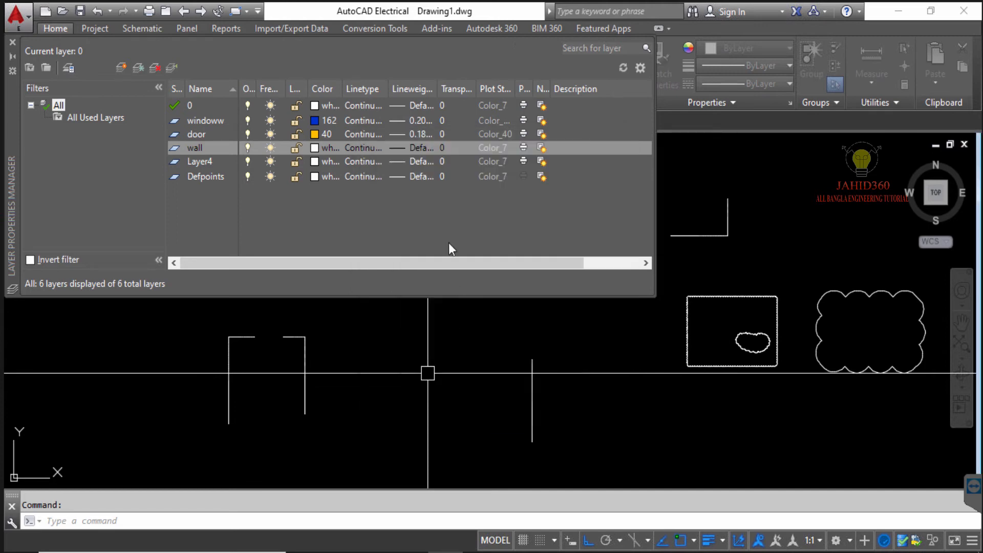
Step: Set the wall layer's lineweight to 0.30 mm and close the Layer Properties Manager
left_click(414, 148)
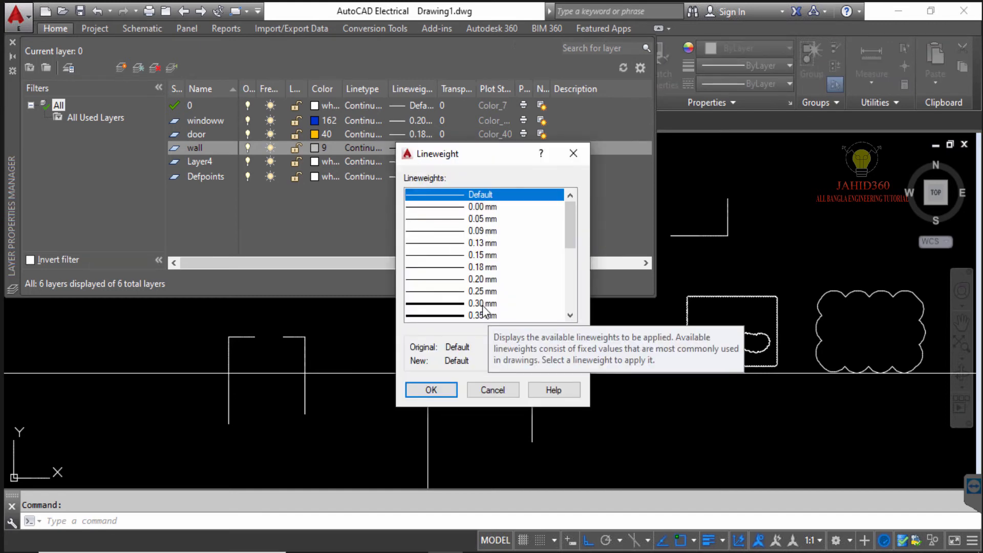
left_click(482, 304)
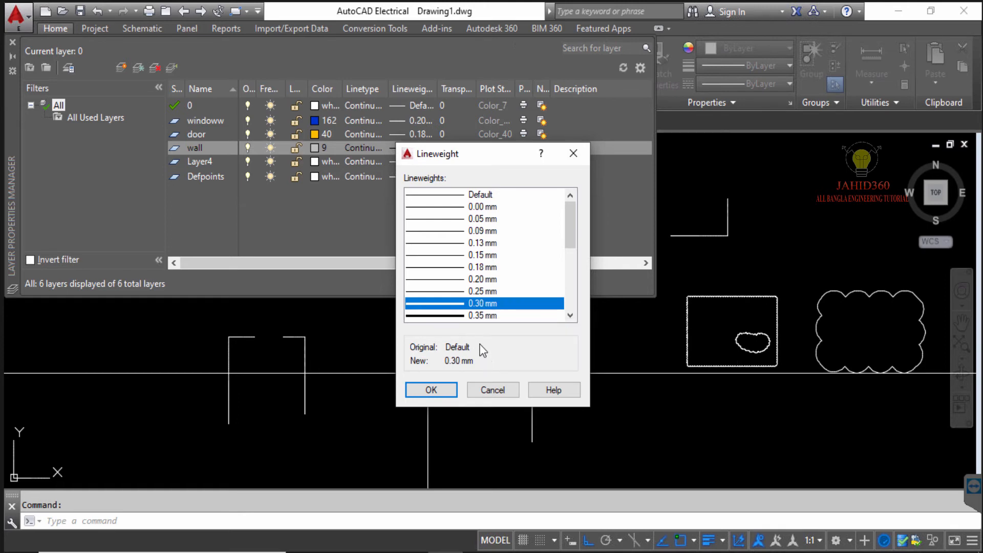
left_click(431, 389)
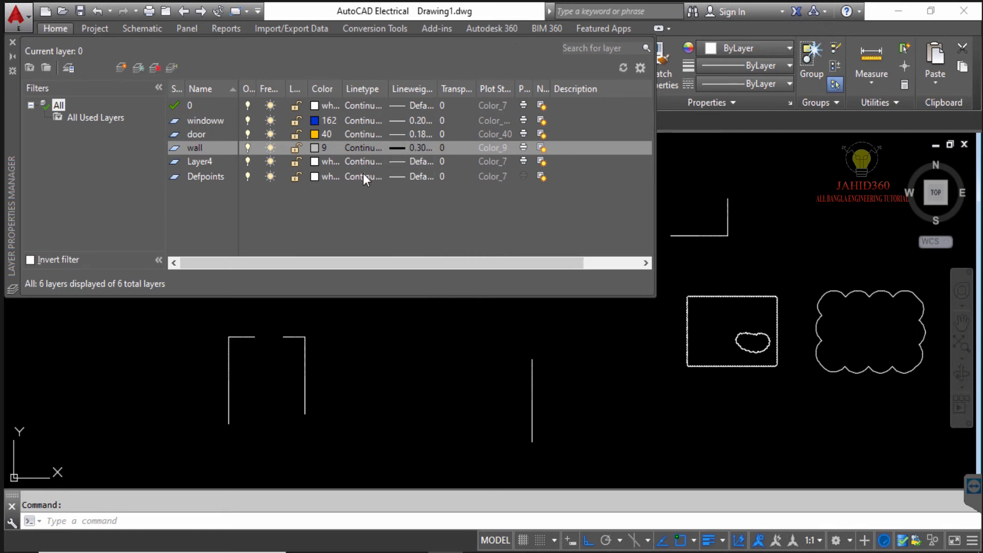
key("Escape")
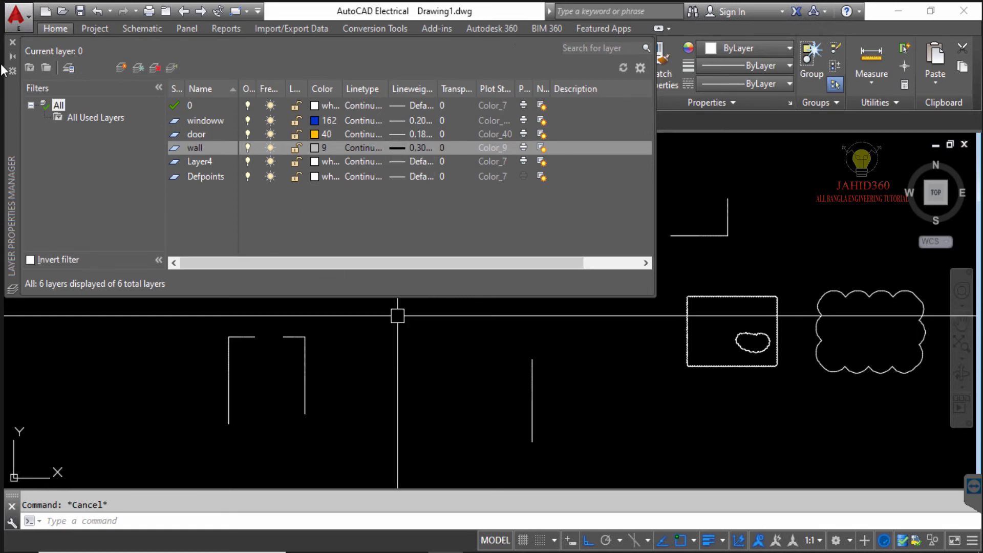
left_click(13, 42)
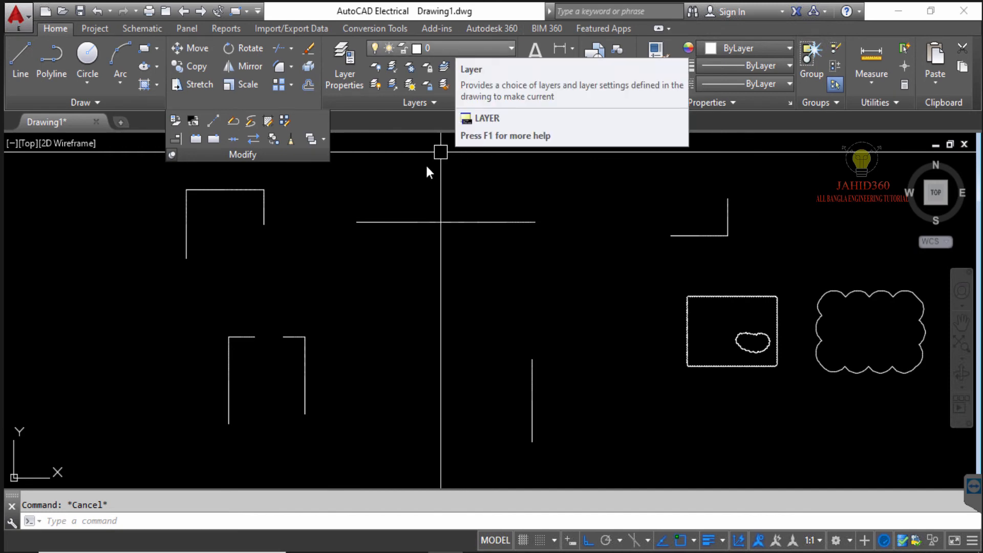
Step: Make door the current layer and draw three connected orthogonal lines below the long horizontal line, with the vertical one about 15 units long
left_click(445, 49)
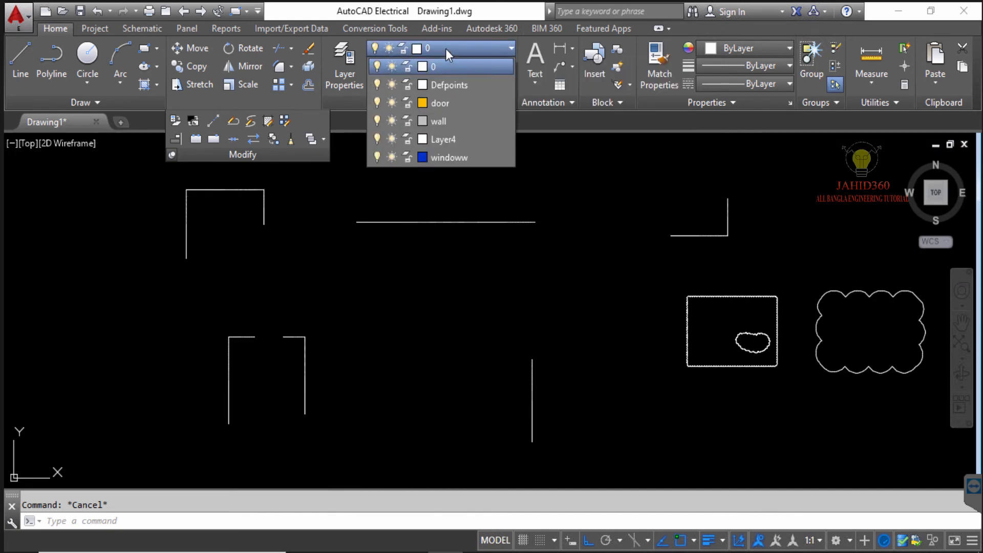
left_click(441, 104)
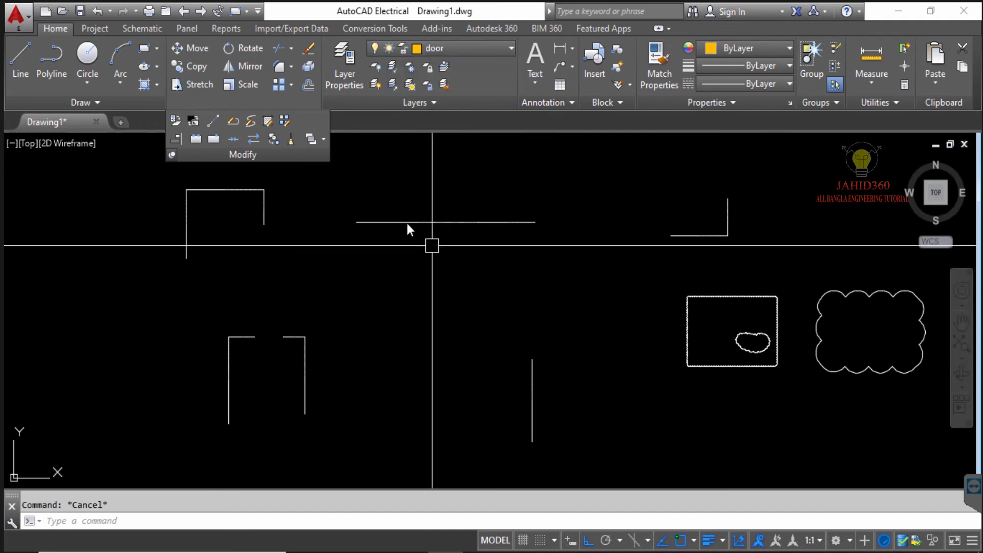
type("l")
key("Return")
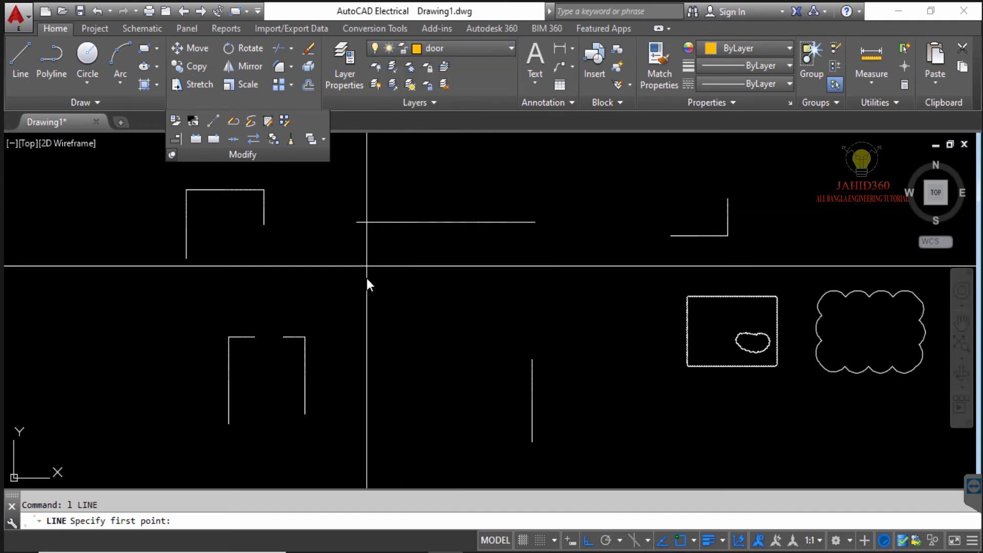
left_click(367, 277)
left_click(486, 298)
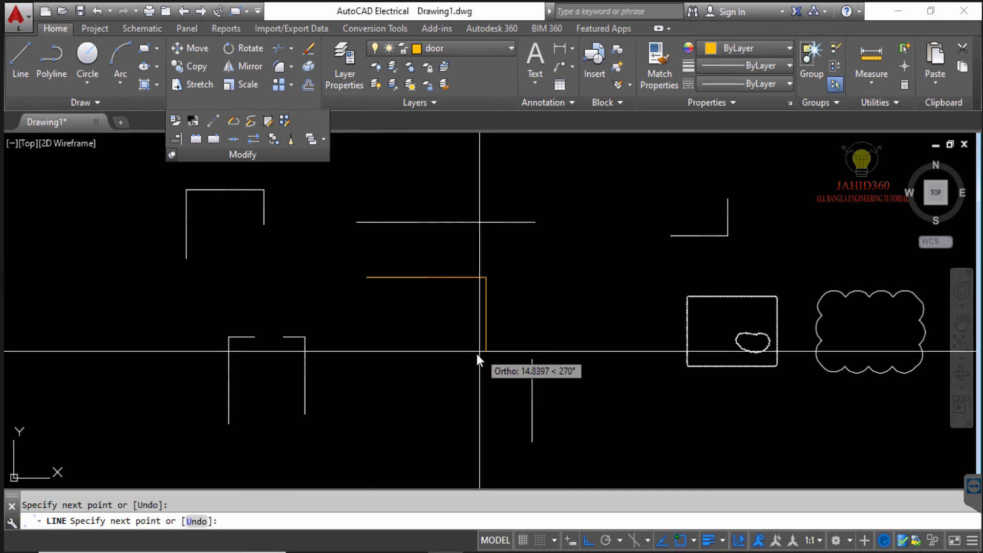
left_click(478, 353)
left_click(428, 349)
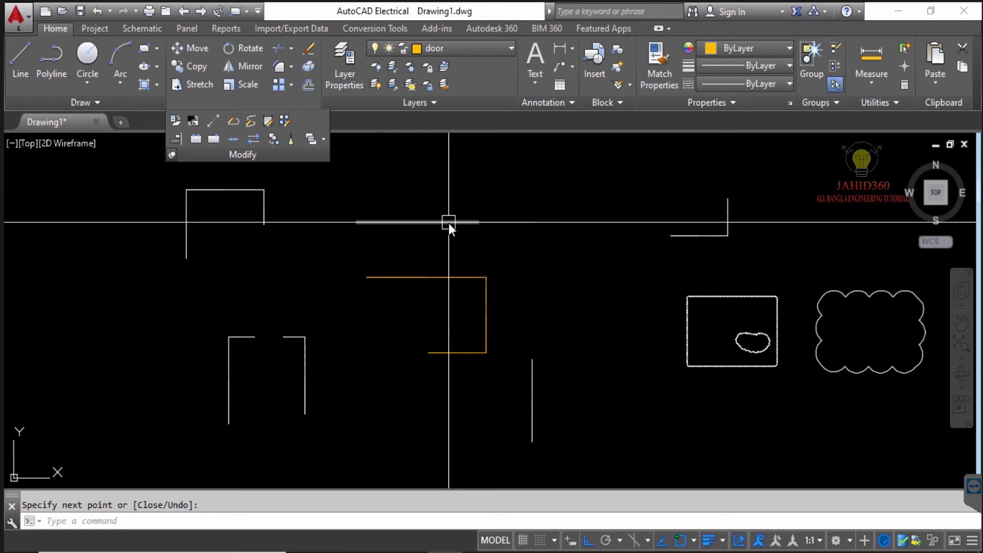
key("Return")
Step: Select the white horizontal line and two of the orange lines one at a time to check each one's layer
left_click(449, 223)
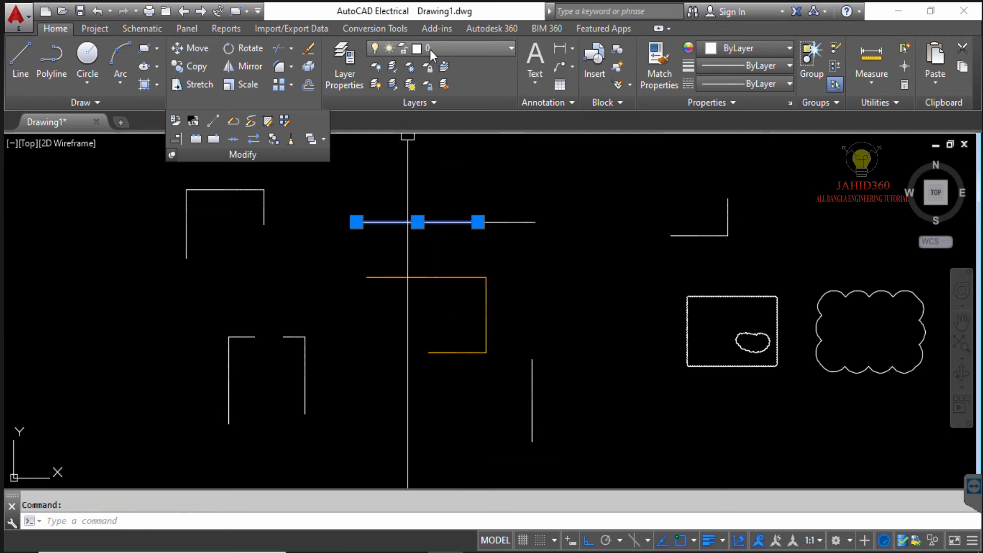
key("Escape")
left_click(444, 278)
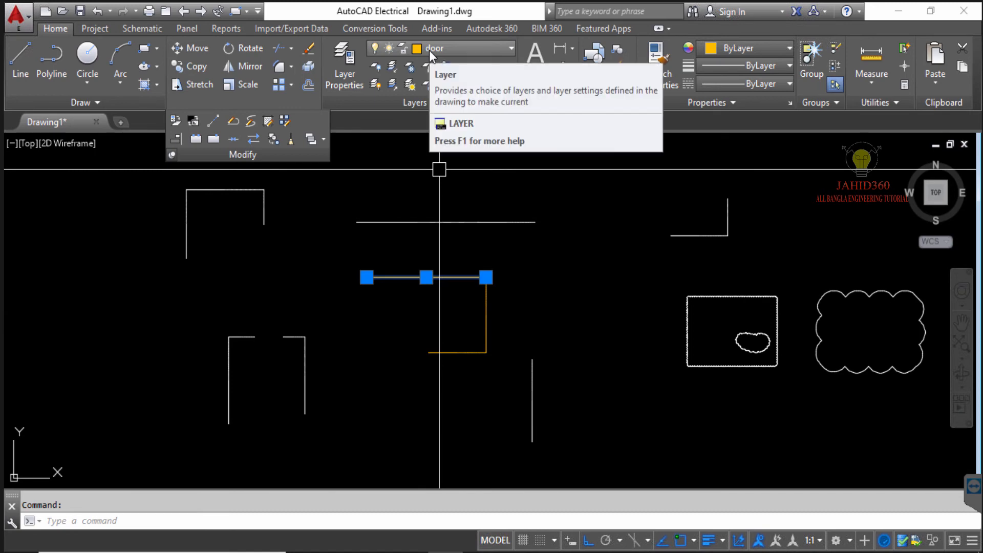
key("Escape")
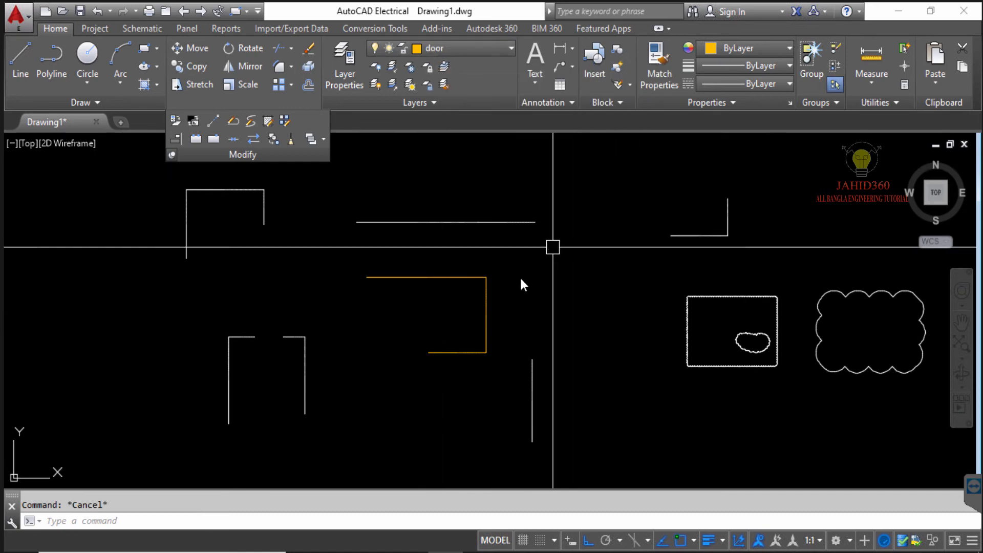
left_click(483, 303)
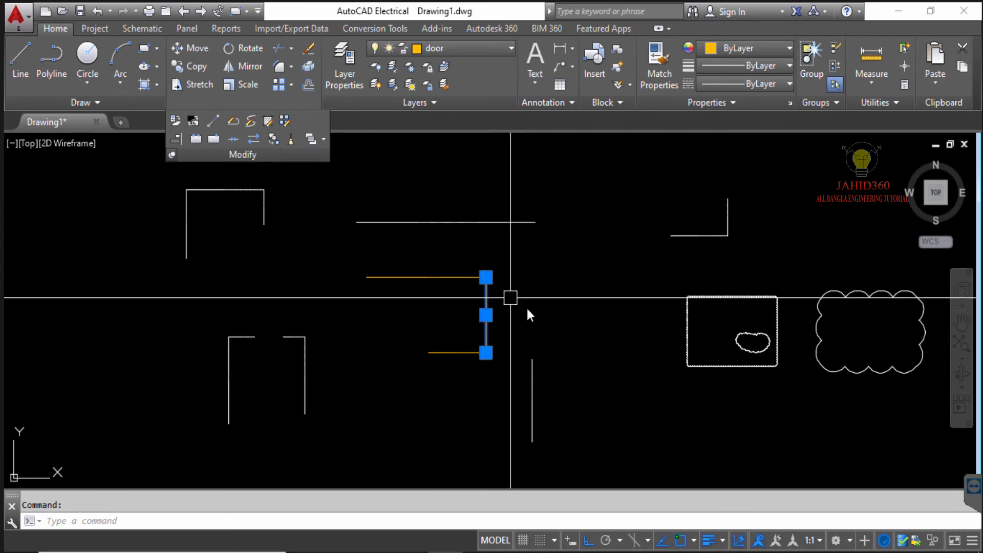
key("Escape")
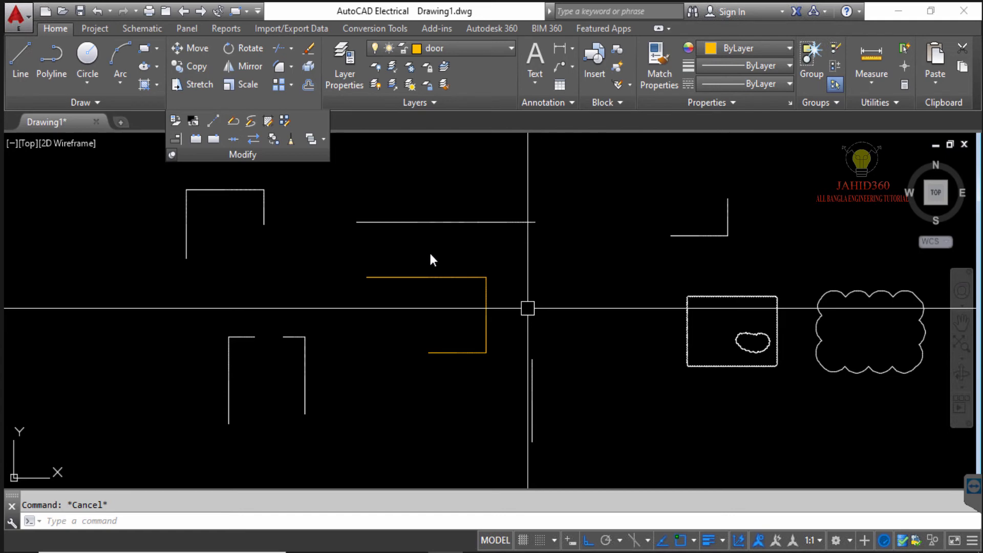
Step: Move the upper horizontal and the vertical orange lines to the windoww layer and clear the selection
left_click(535, 302)
left_click(420, 250)
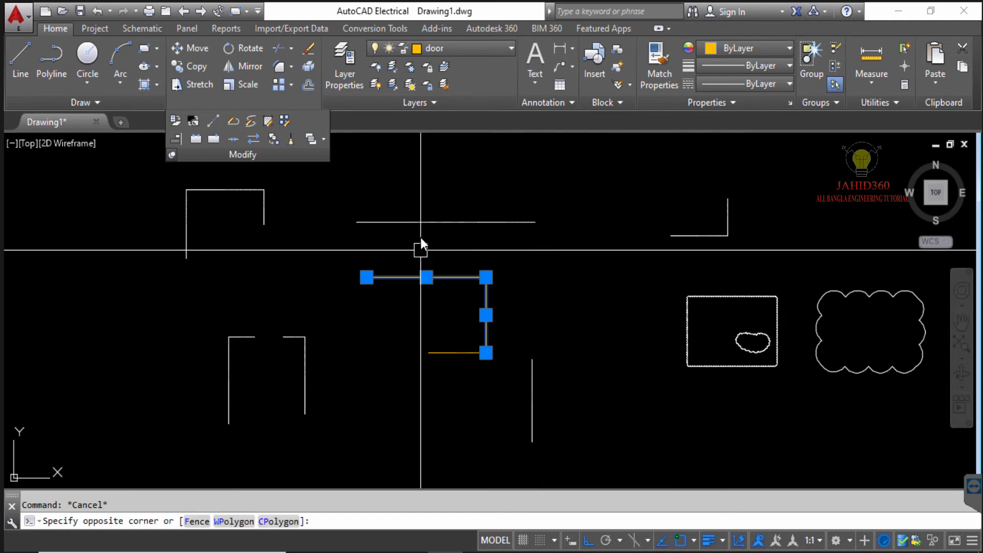
left_click(450, 49)
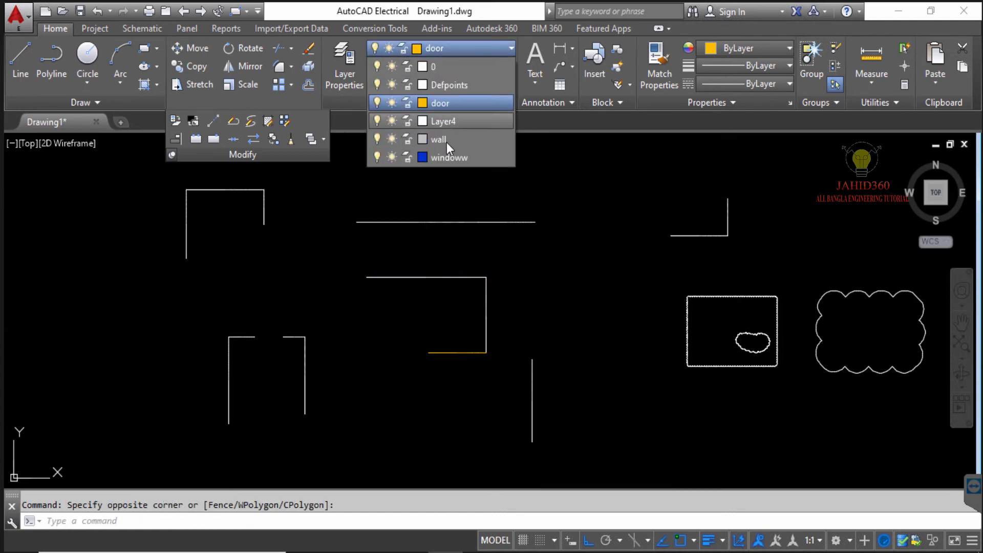
left_click(447, 156)
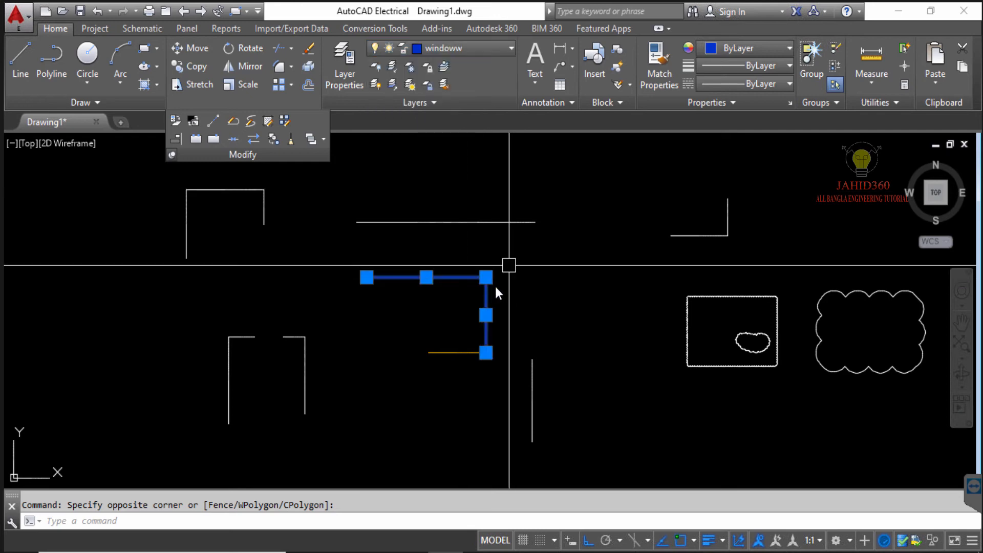
key("Escape")
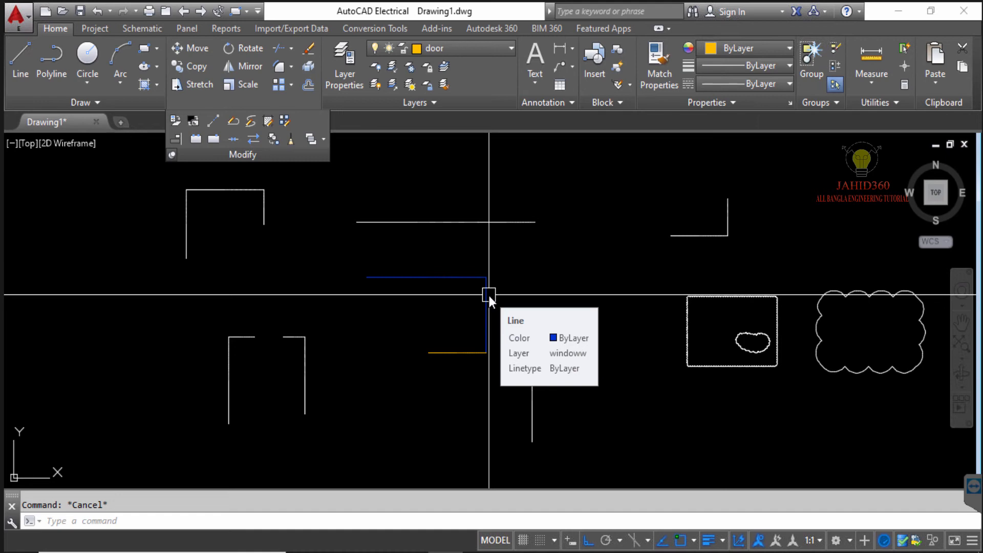
Step: Reassign the upper horizontal line and its connected vertical line, drawn in blue, to the wall layer
left_click(546, 296)
left_click(463, 256)
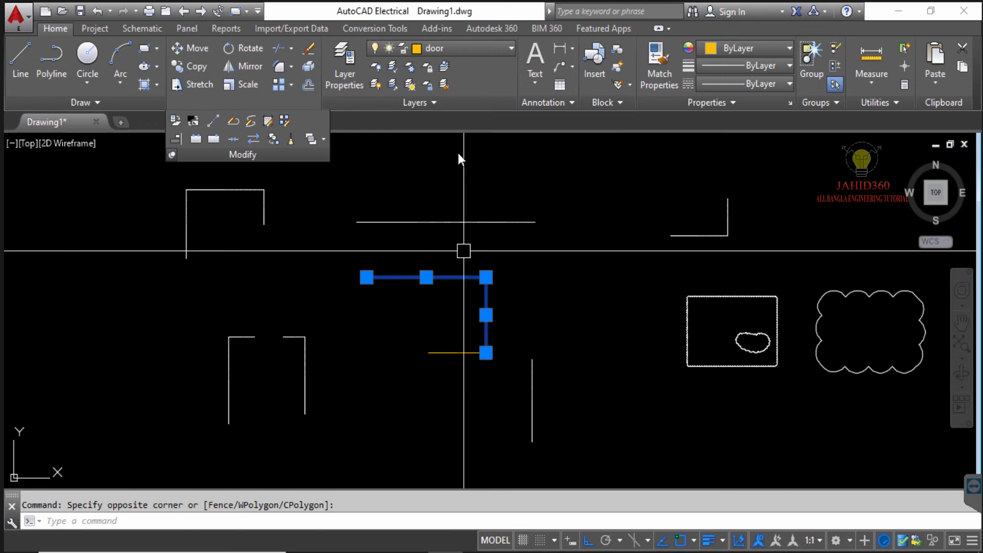
left_click(474, 51)
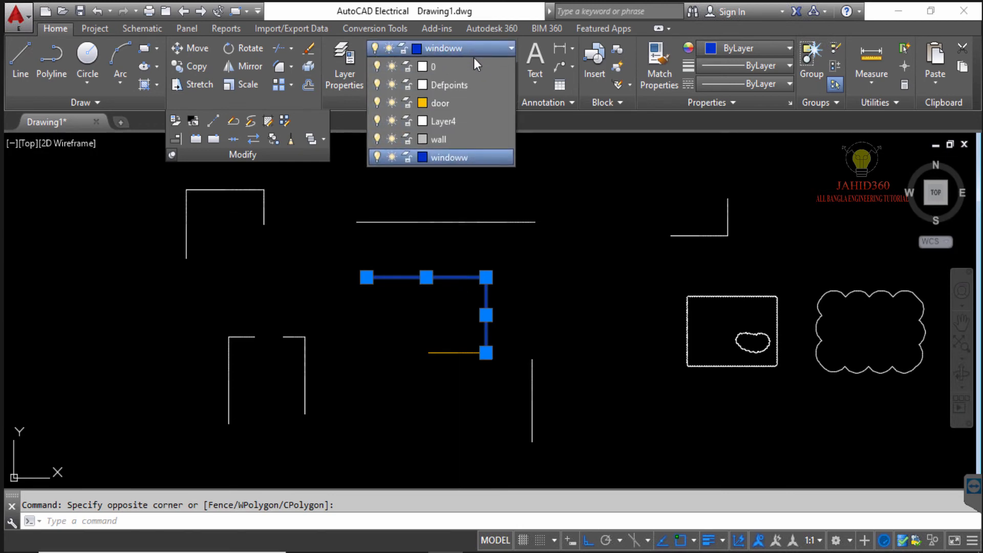
left_click(457, 143)
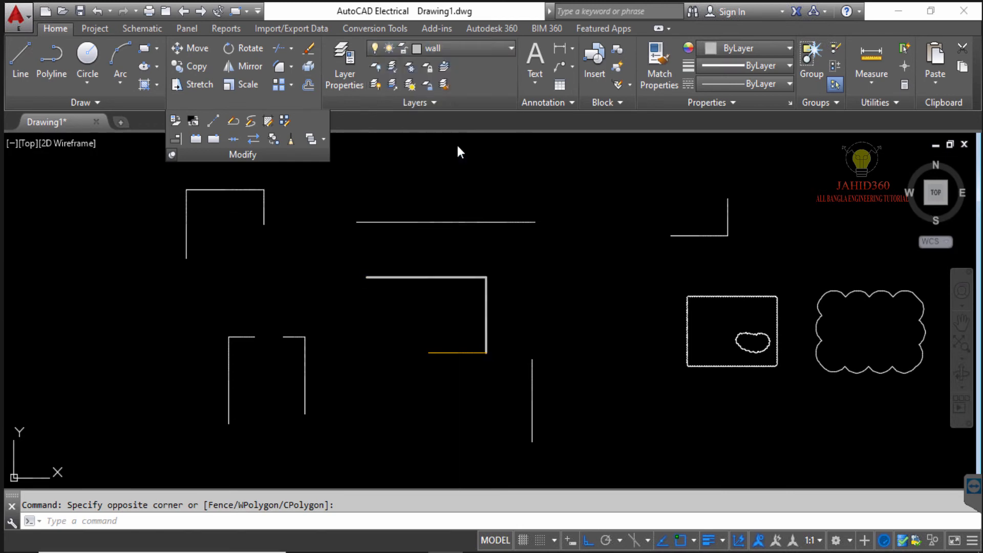
Step: Override the color of the two selected wall-layer lines, trying red 237,31,36 before settling on Magenta
left_click(749, 45)
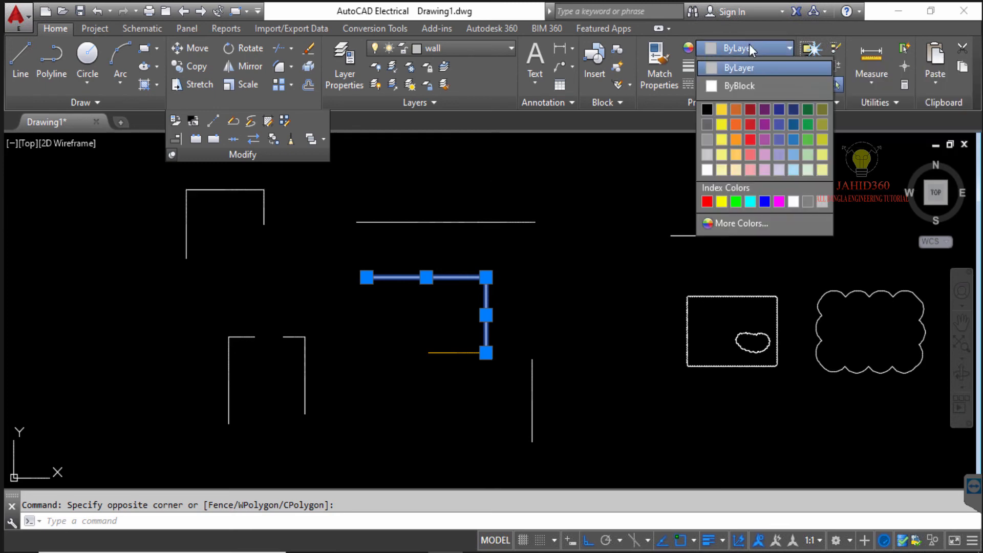
left_click(751, 139)
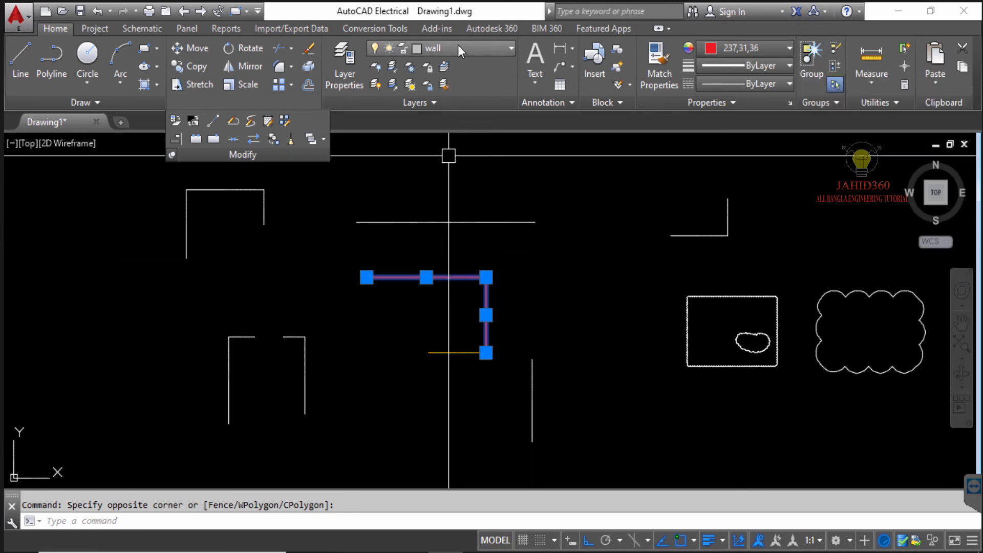
left_click(772, 48)
left_click(780, 202)
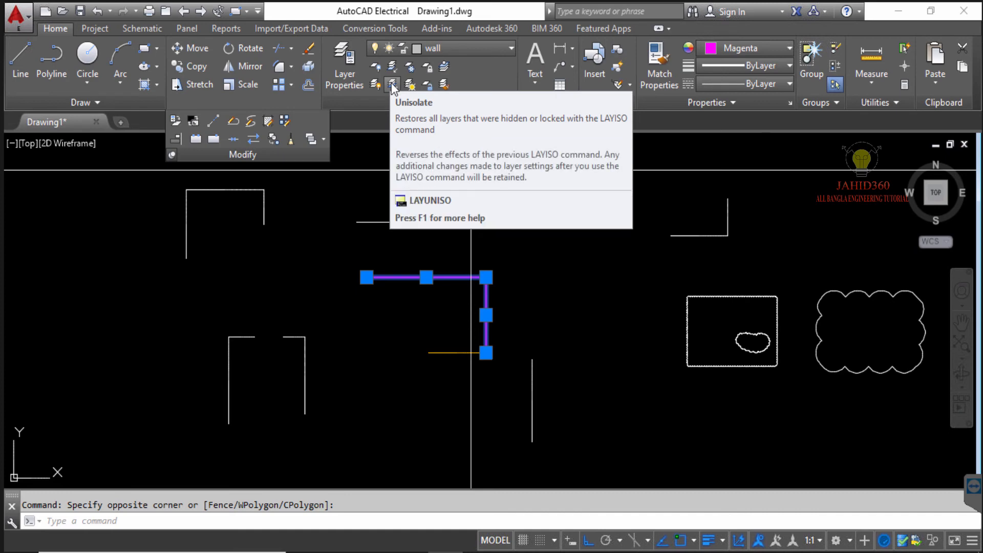
Step: Create a multiline text reading "fdfdfdfdfdfdfd" in a box just above and to the right of the long white horizontal line
left_click(532, 85)
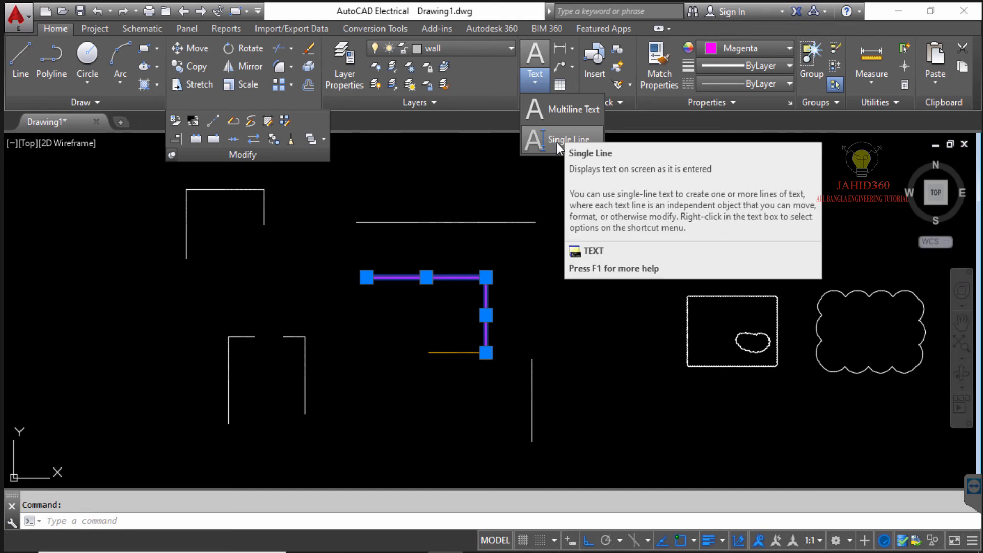
left_click(562, 112)
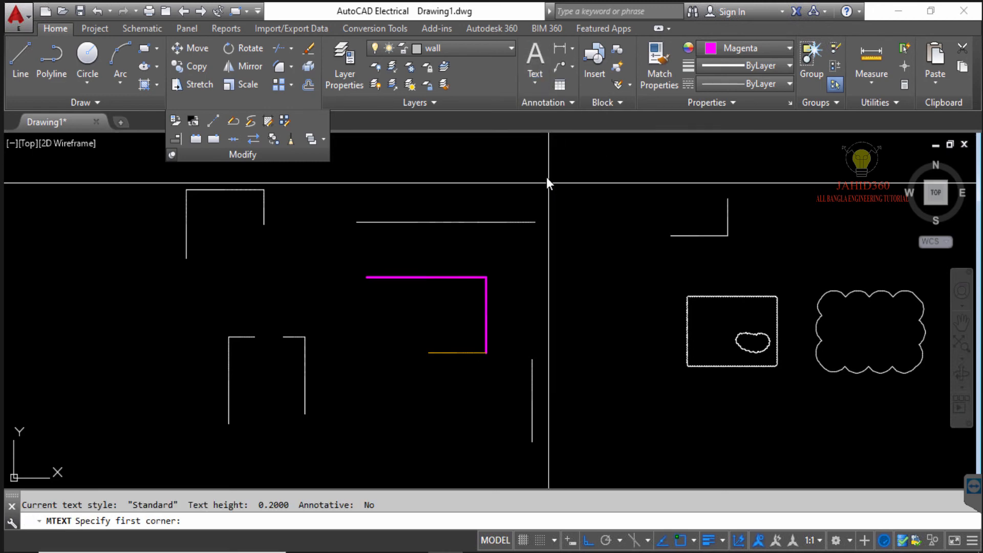
left_click(546, 156)
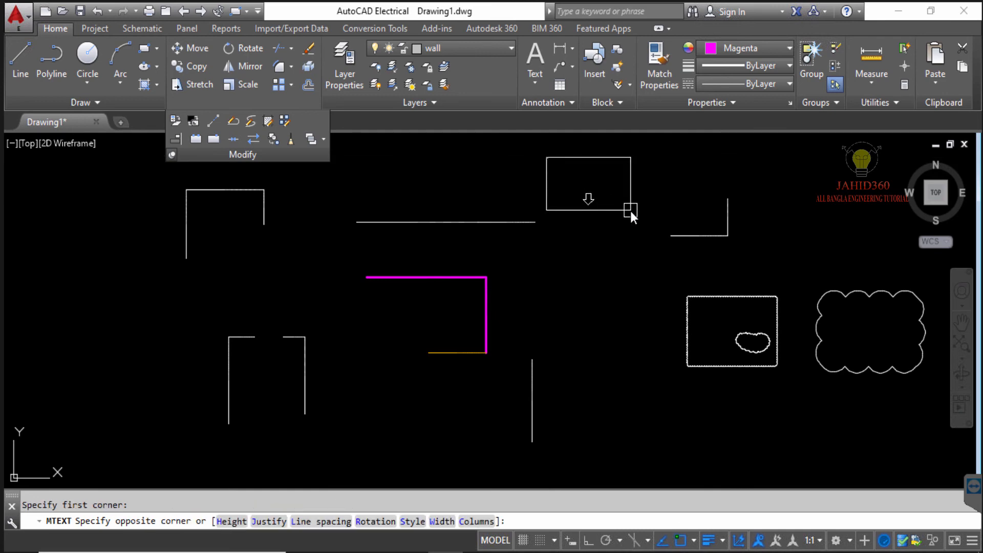
left_click(631, 211)
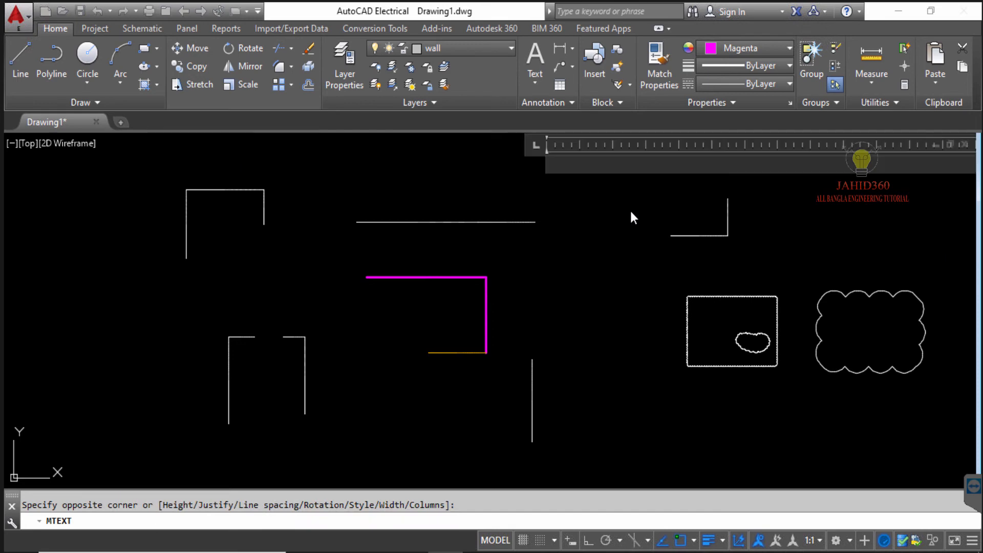
type("fdfdfd")
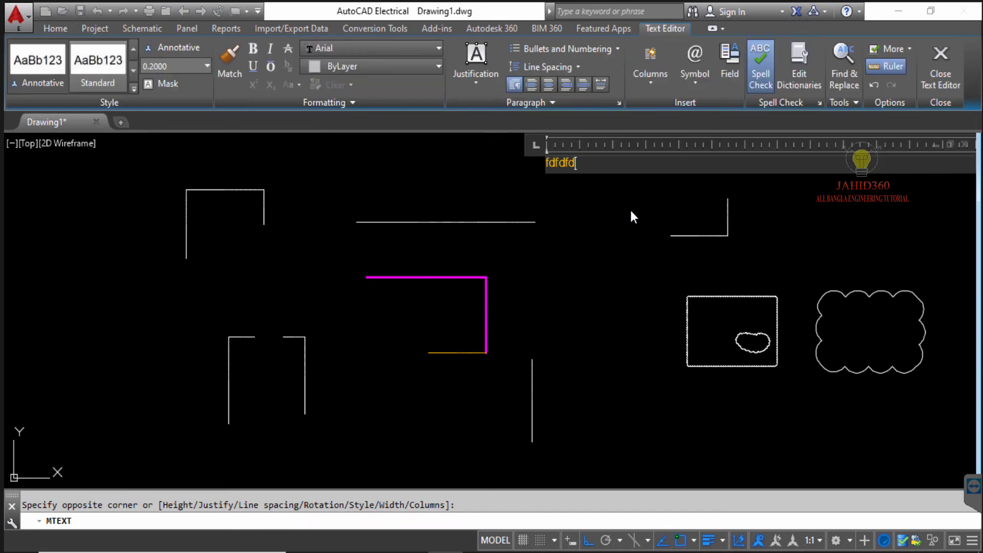
type("fdfdfdfd")
scroll(560, 211, "down", 3)
middle_click_drag(576, 224, 503, 251)
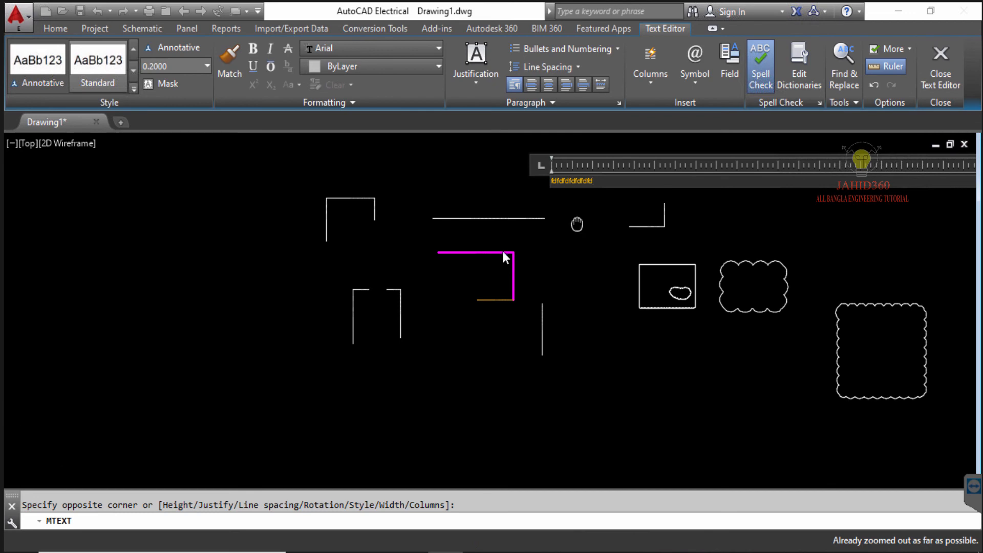
left_click(539, 231)
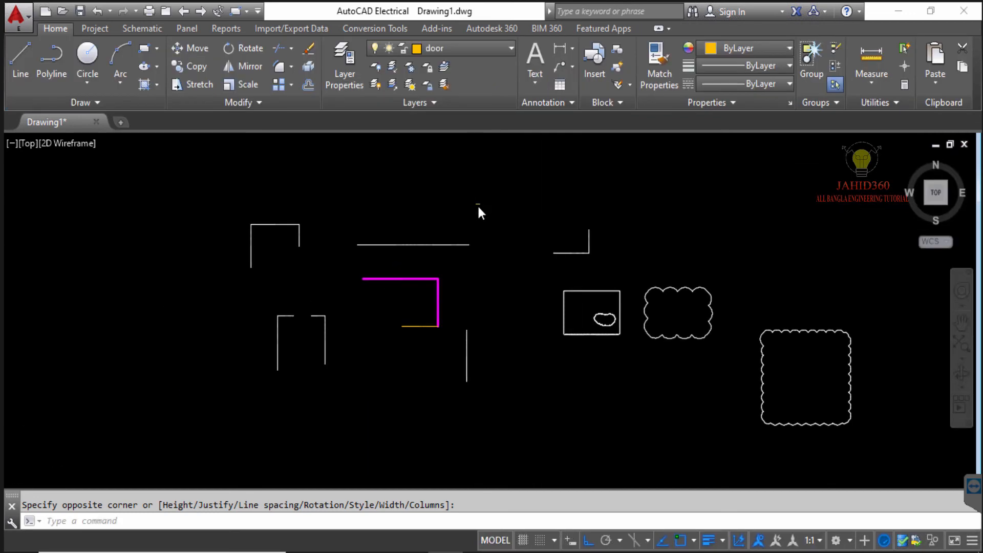
Step: Open the new multiline text for editing, select all its characters and color them red 205,32,39
scroll(476, 206, "up", 15)
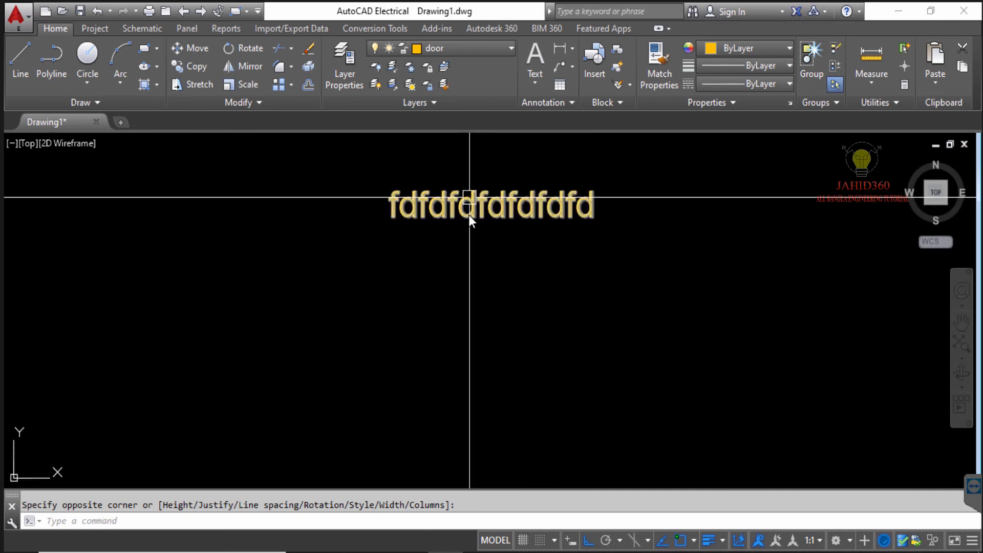
middle_click_drag(469, 214, 475, 240)
left_click(477, 250)
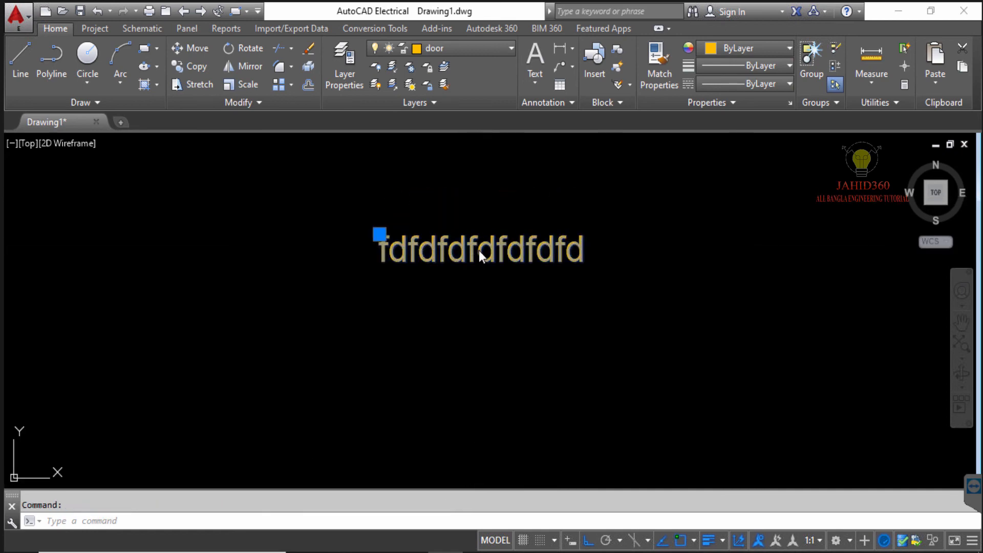
double_click(545, 248)
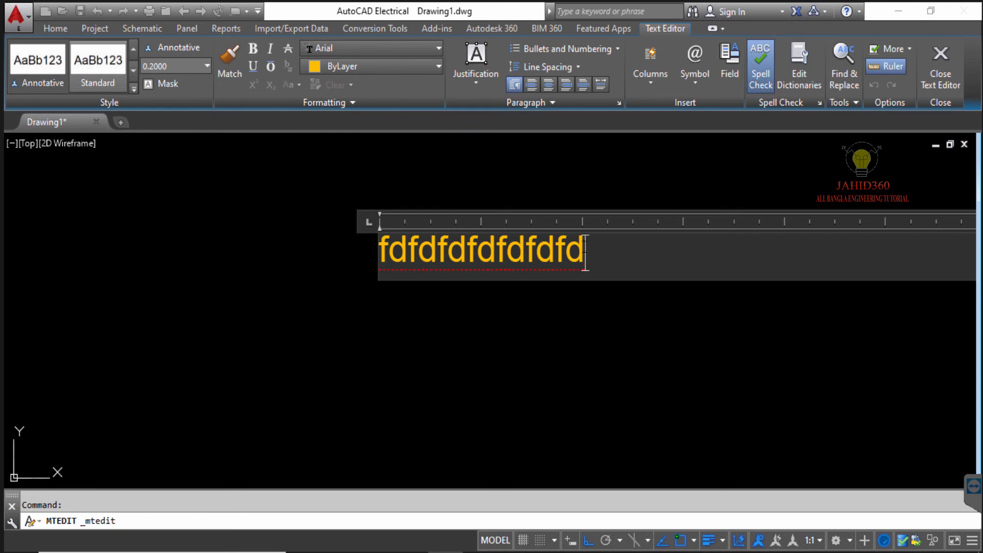
left_click_drag(587, 248, 377, 251)
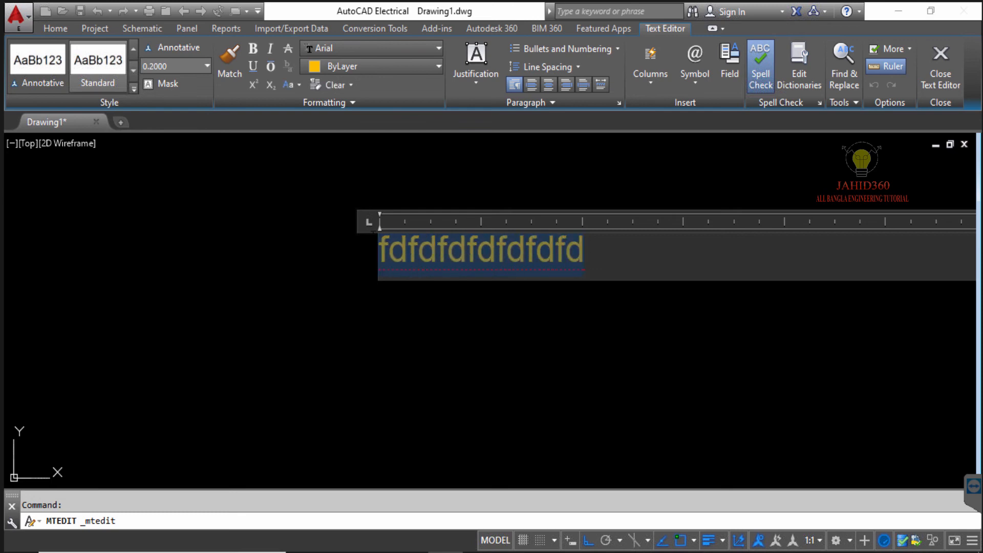
left_click(358, 67)
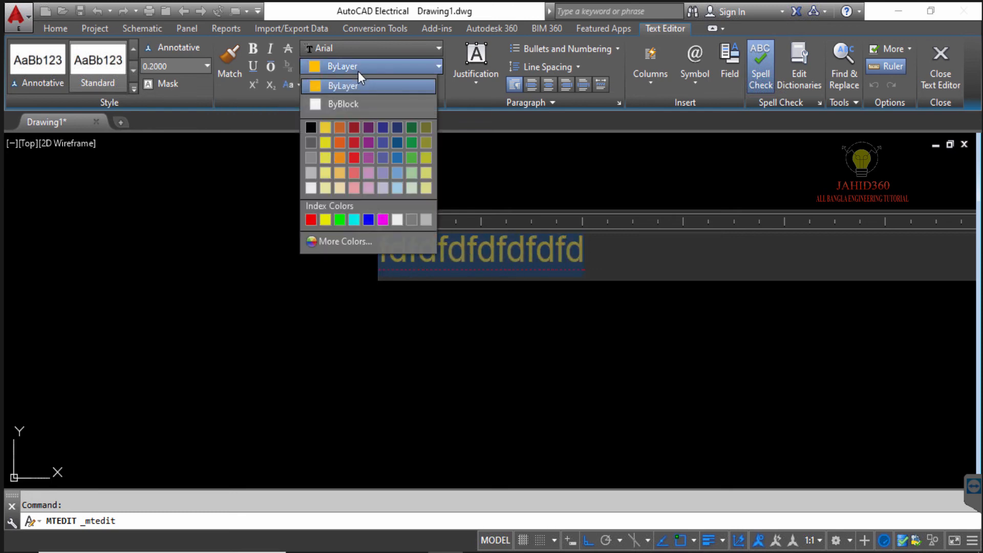
left_click(353, 146)
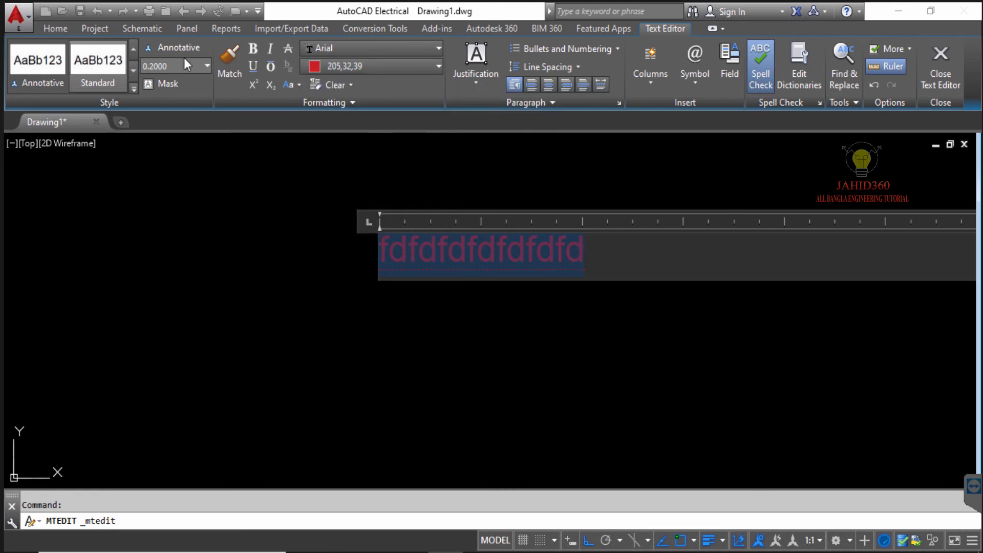
Step: Set the height of the selected text characters to 10.2
left_click(174, 67)
type("1")
key("Return")
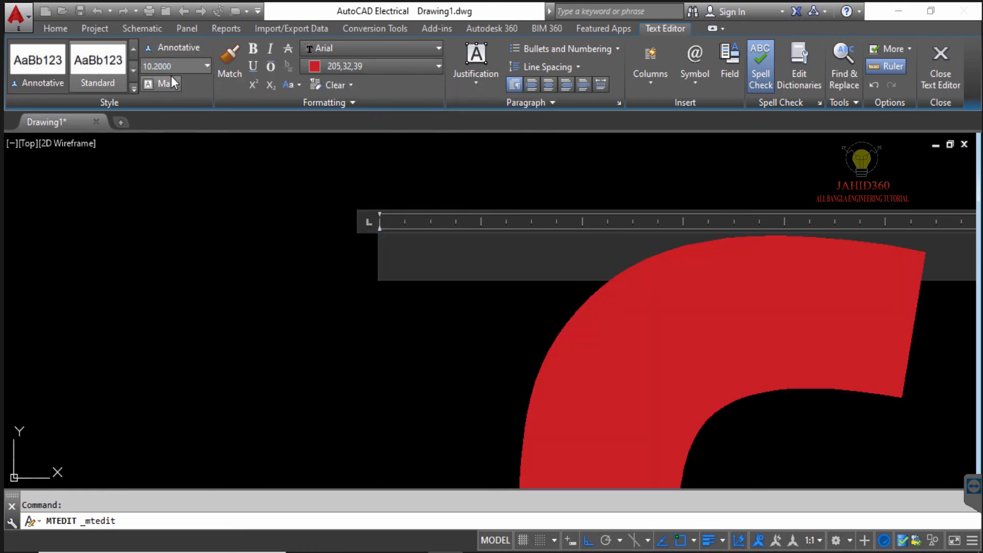
scroll(310, 219, "down", 10)
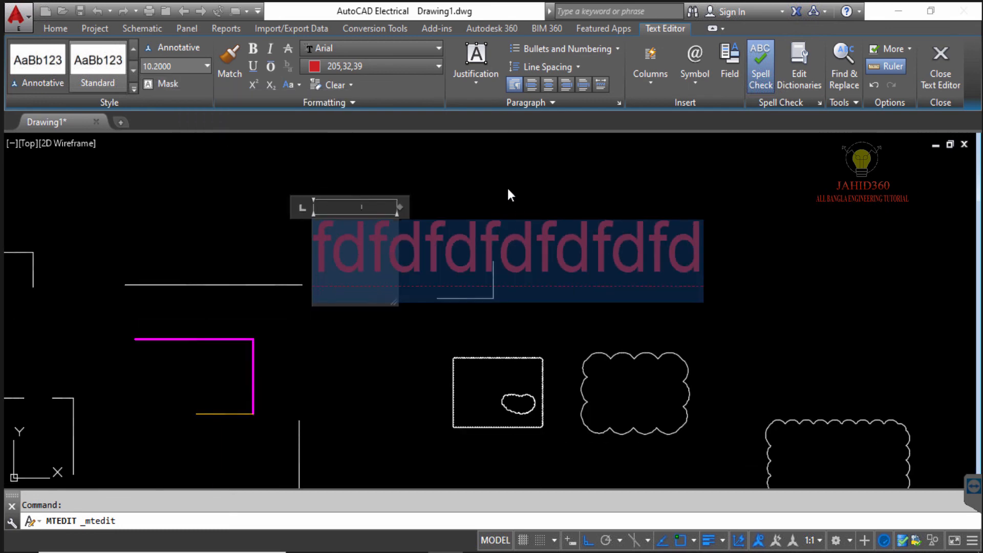
Step: Change the selected text's font to Arial Narrow and close the text editor
left_click(355, 48)
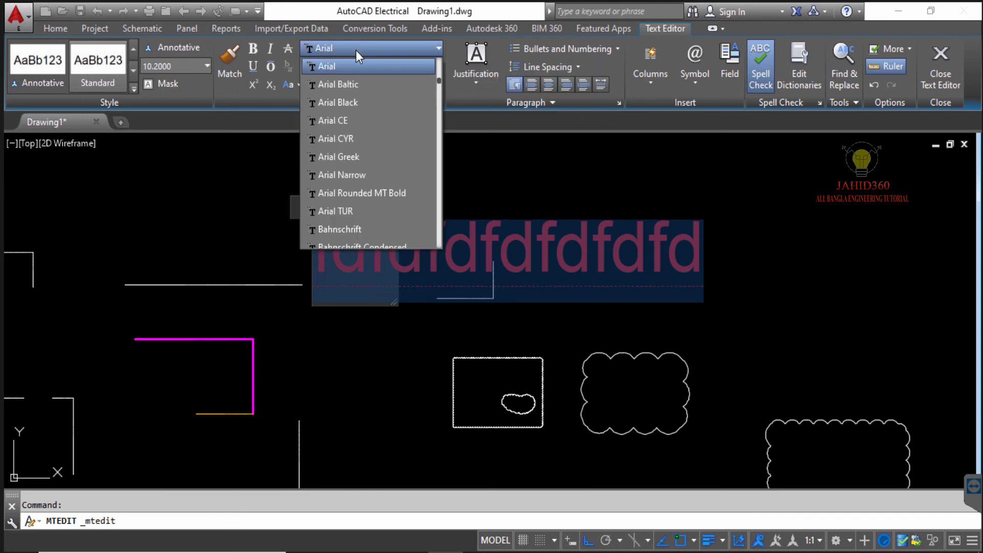
left_click(357, 175)
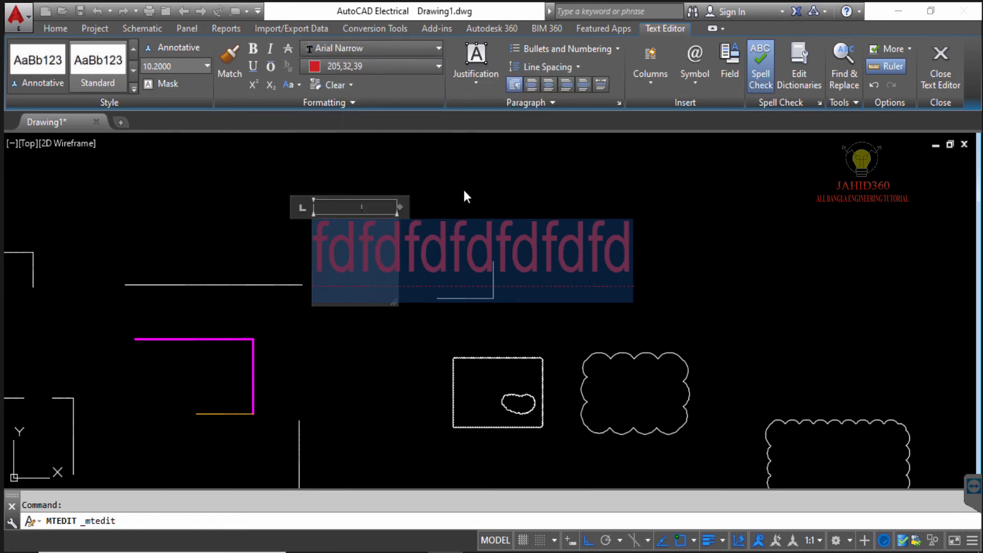
left_click(469, 185)
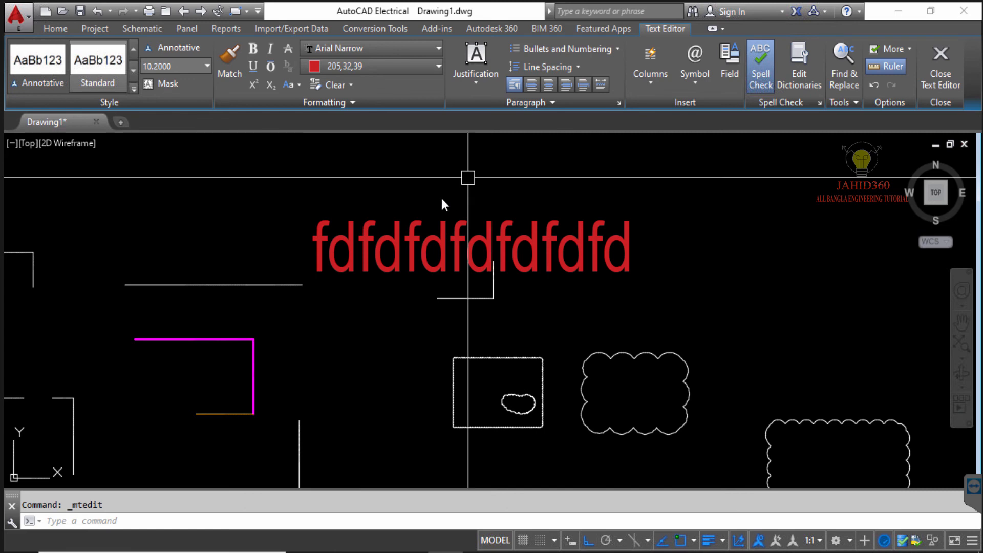
Step: Reopen the red text, widen its text frame to nearly the full length of the word, and leave the editor
left_click(420, 232)
double_click(500, 245)
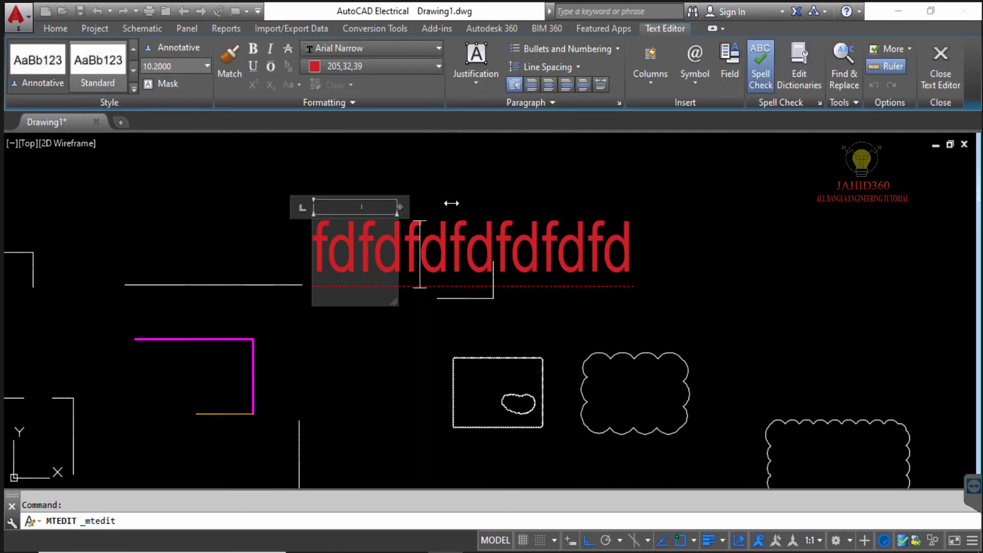
left_click_drag(401, 207, 622, 213)
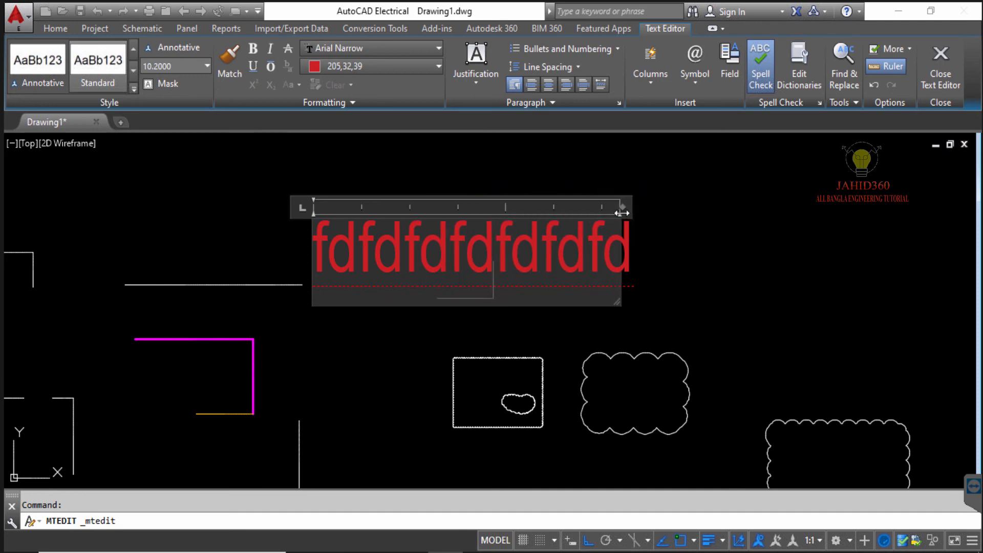
key("Escape")
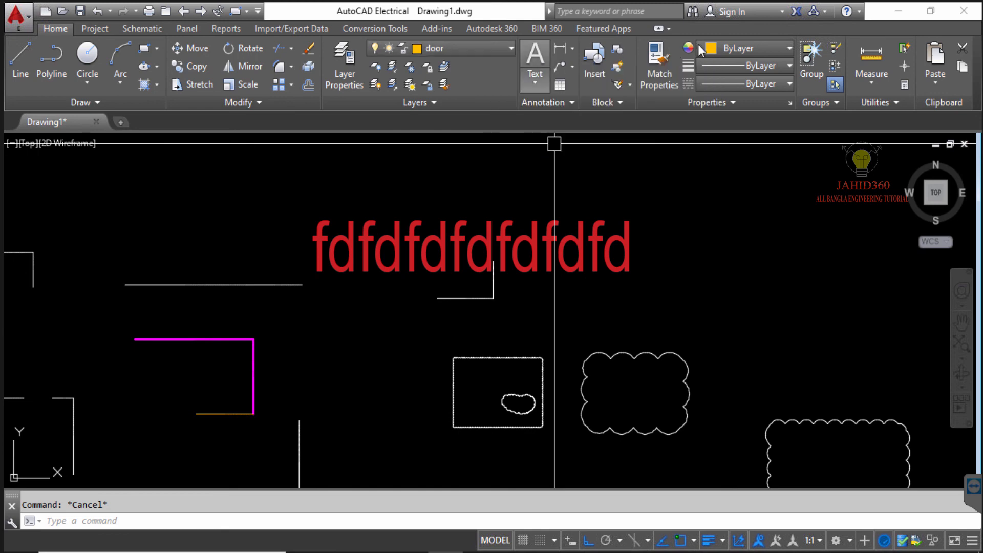
Step: Set the current object color, lineweight and linetype all to ByLayer
left_click(743, 48)
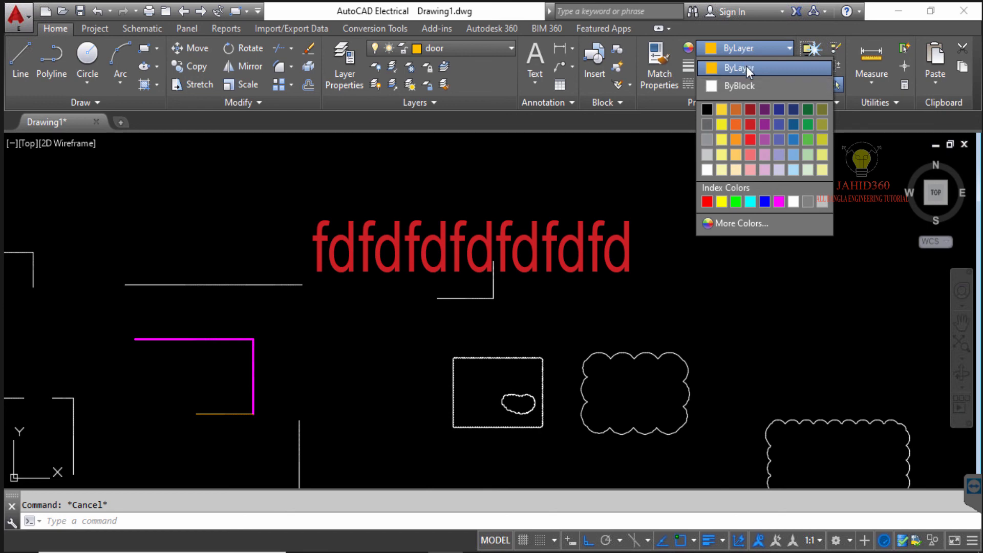
left_click(746, 66)
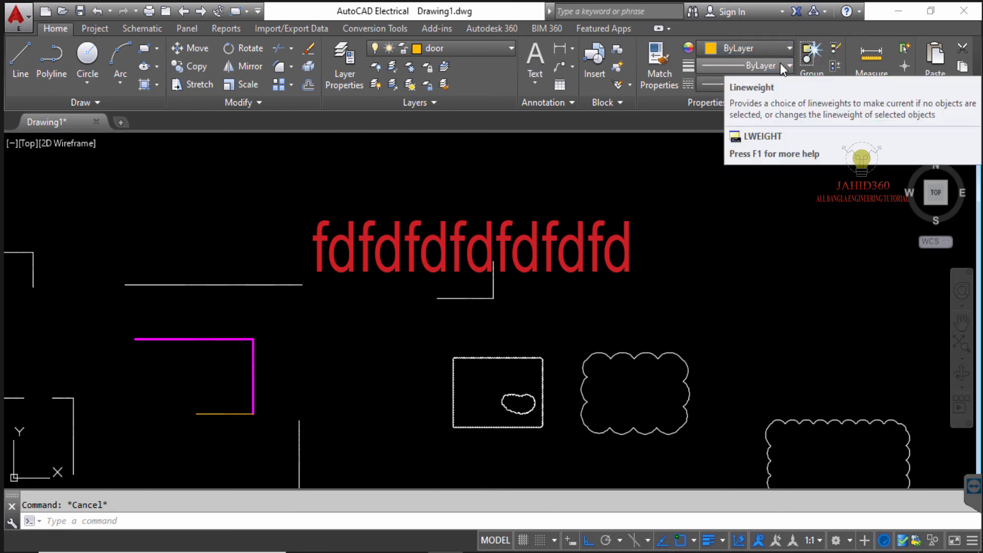
left_click(784, 65)
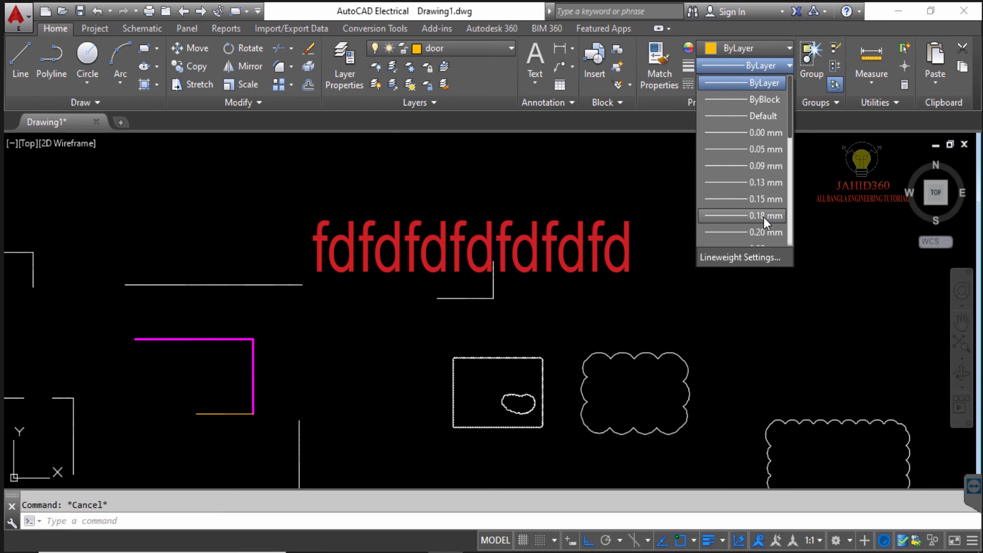
left_click(757, 81)
left_click(754, 85)
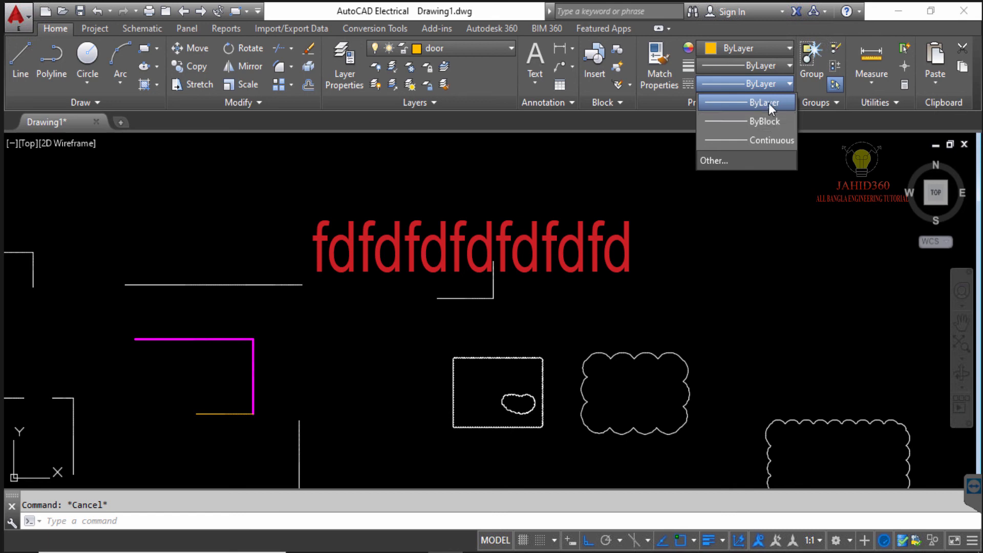
left_click(769, 103)
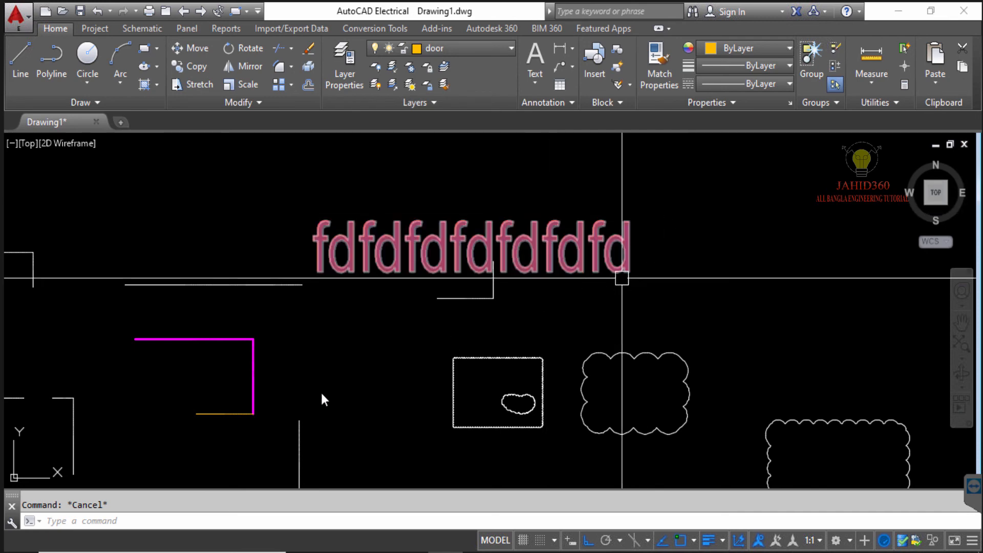
Step: Select the two thick magenta lines forming the corner and change their color to 242,113,114
left_click(274, 402)
left_click(215, 328)
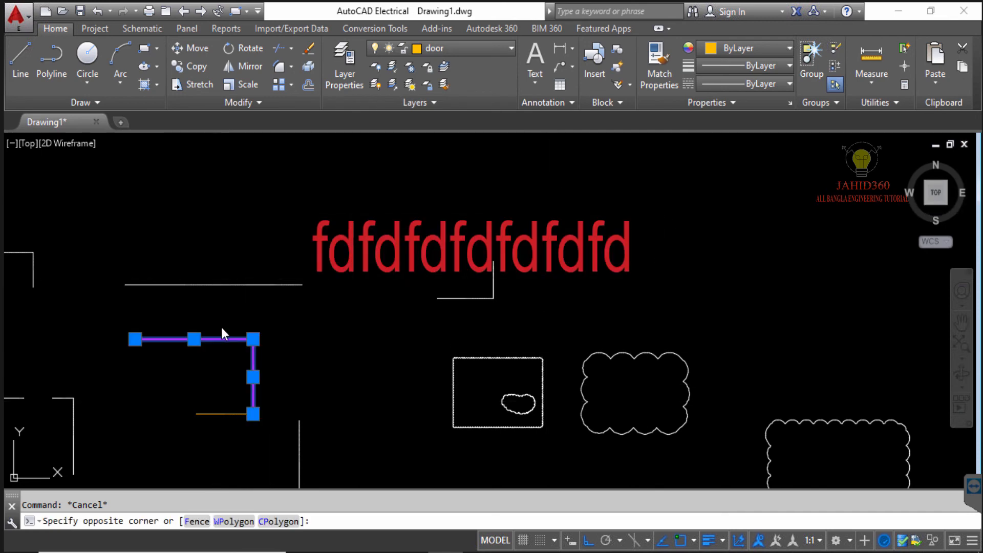
left_click(761, 49)
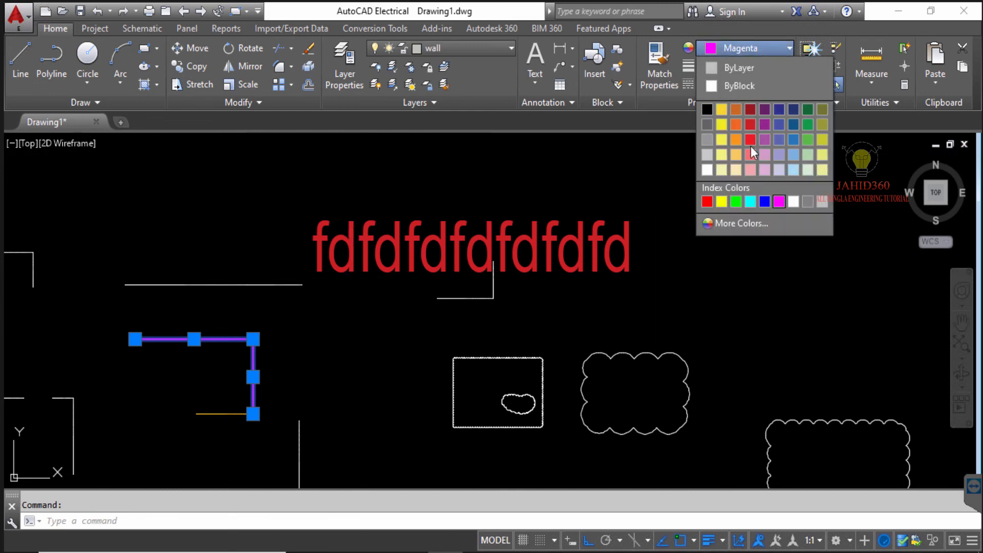
left_click(749, 155)
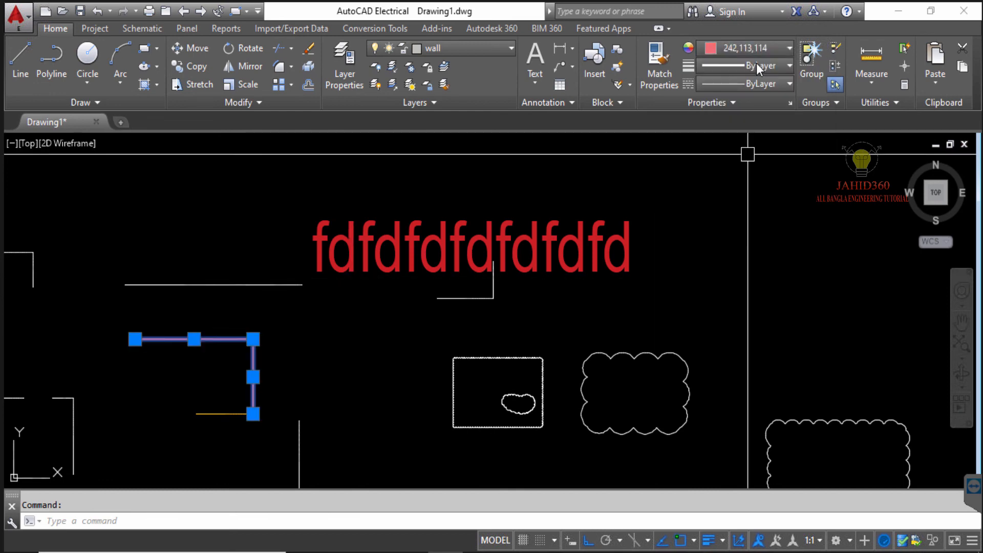
Step: Set the lineweight of the selected corner lines to 1.00 mm and clear the selection
left_click(757, 66)
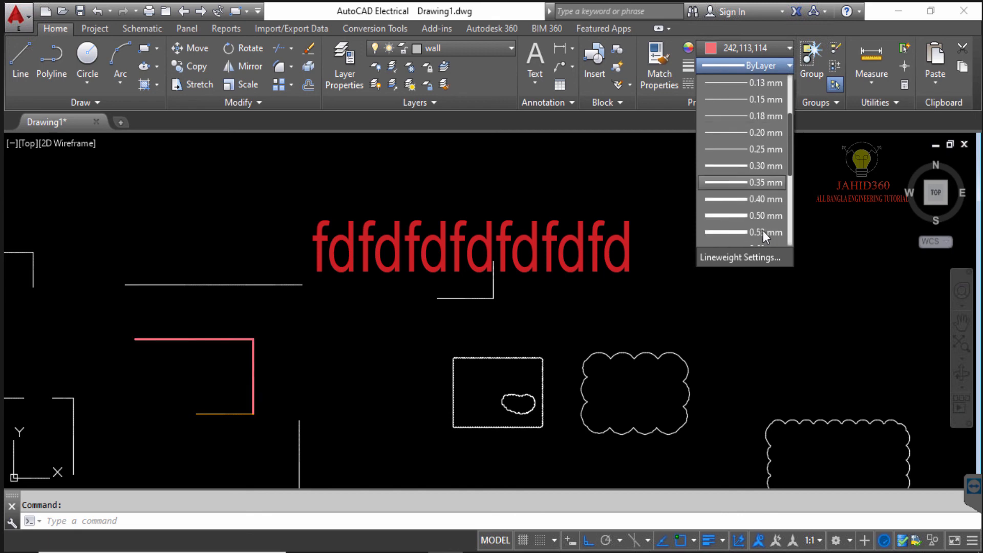
scroll(763, 231, "down", 2)
scroll(758, 217, "down", 1)
left_click(757, 217)
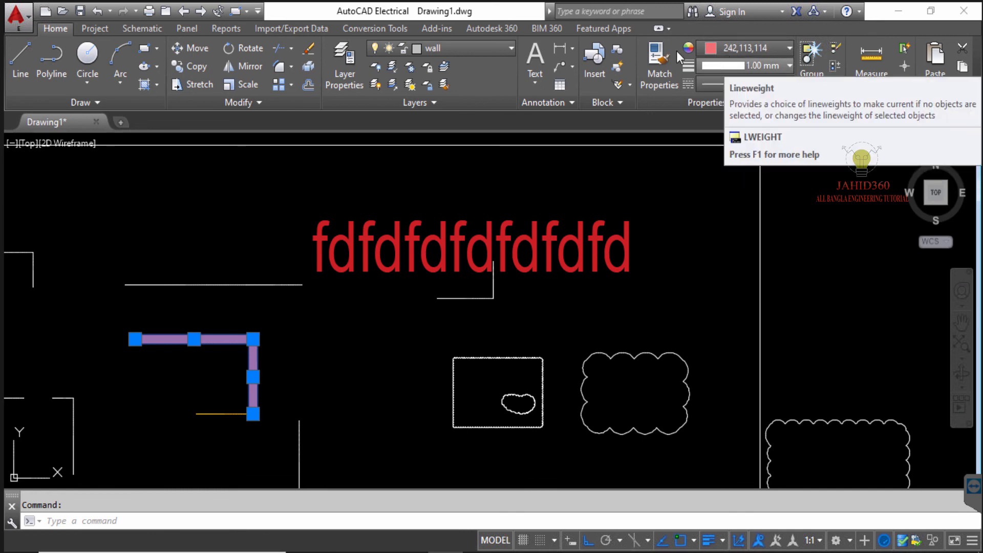
key("Escape")
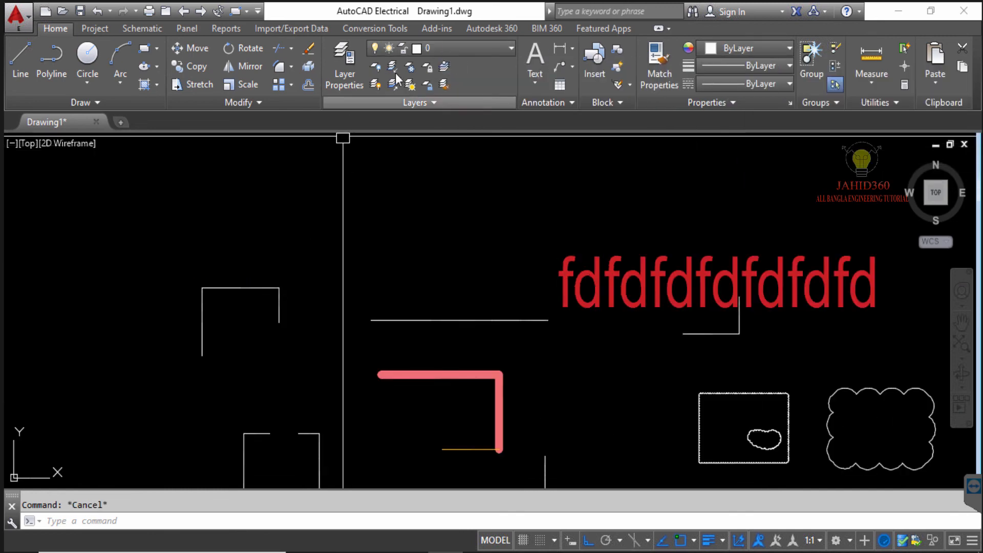
Step: Create a multiline text reading "line" just above the open three-sided shape and leave the text editor
left_click(534, 66)
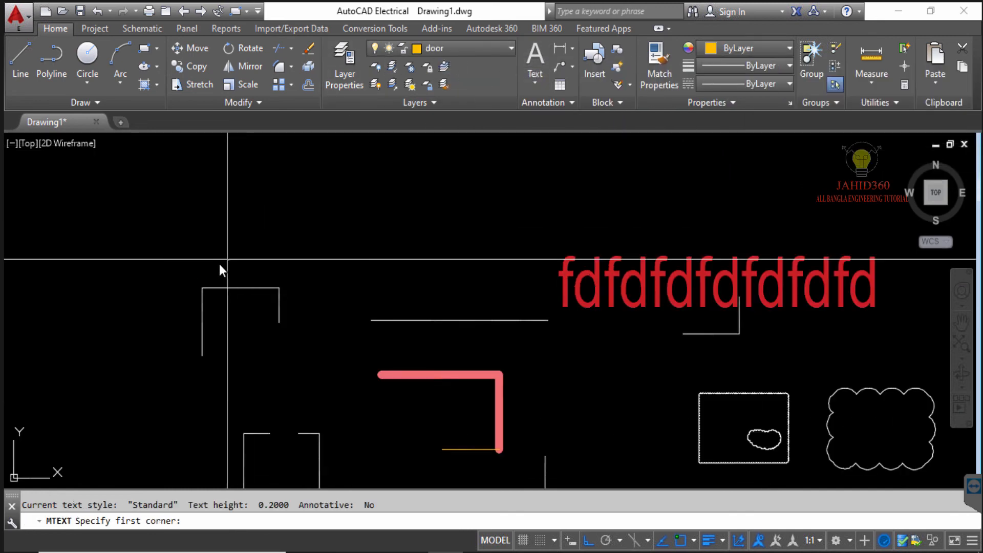
left_click(218, 265)
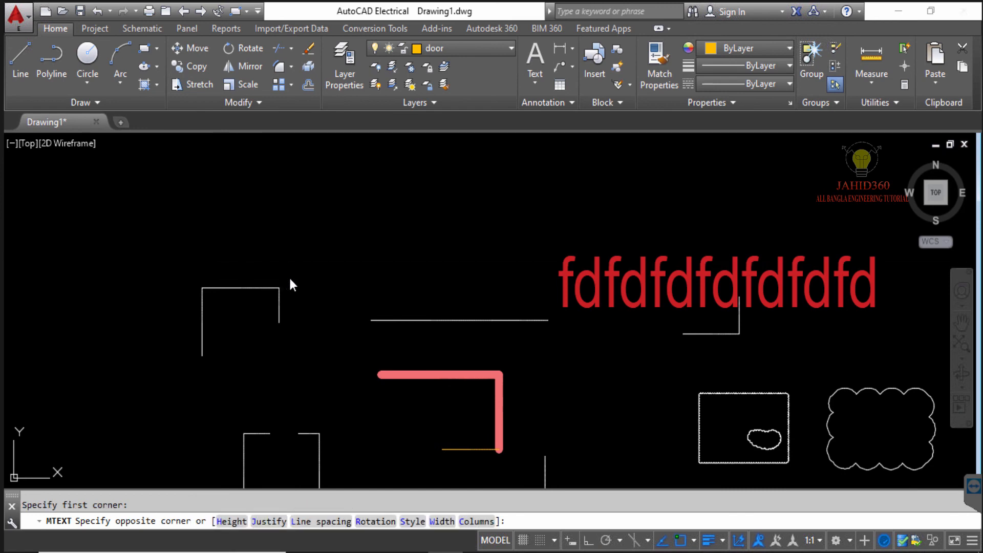
left_click(290, 279)
type("line")
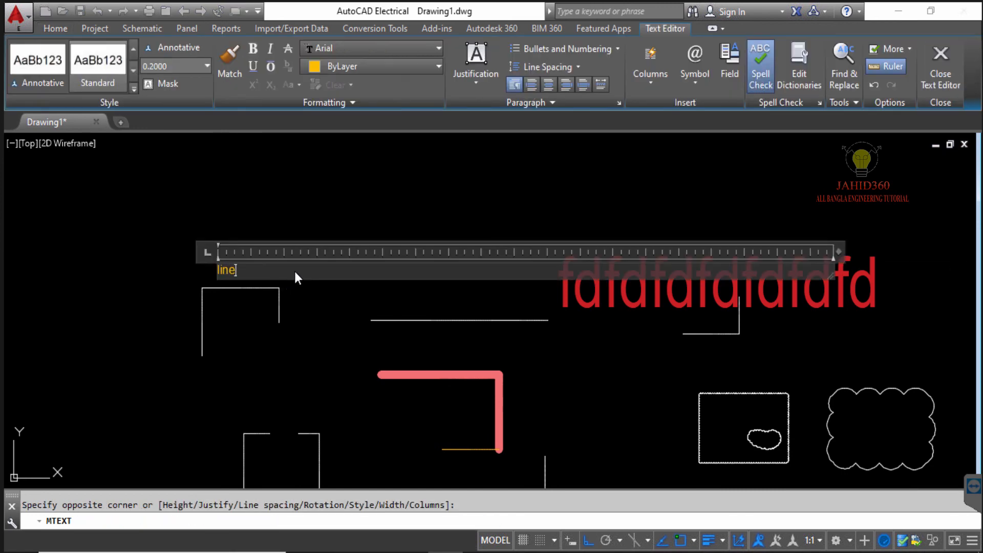
key("Escape")
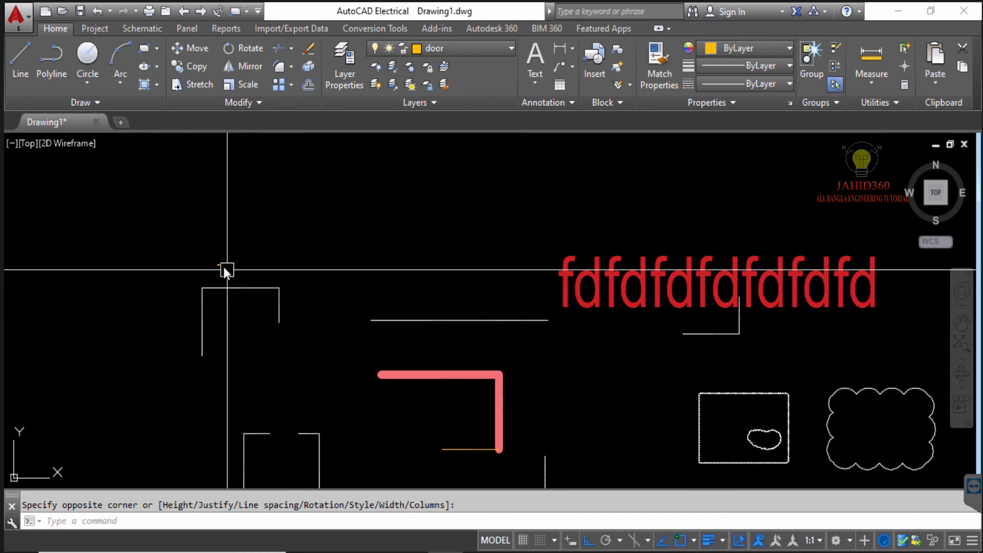
Step: Move the small "line" text straight down about 4 units, toward the top edge of the open shape
left_click(221, 263)
type("m")
key("Return")
left_click(311, 233)
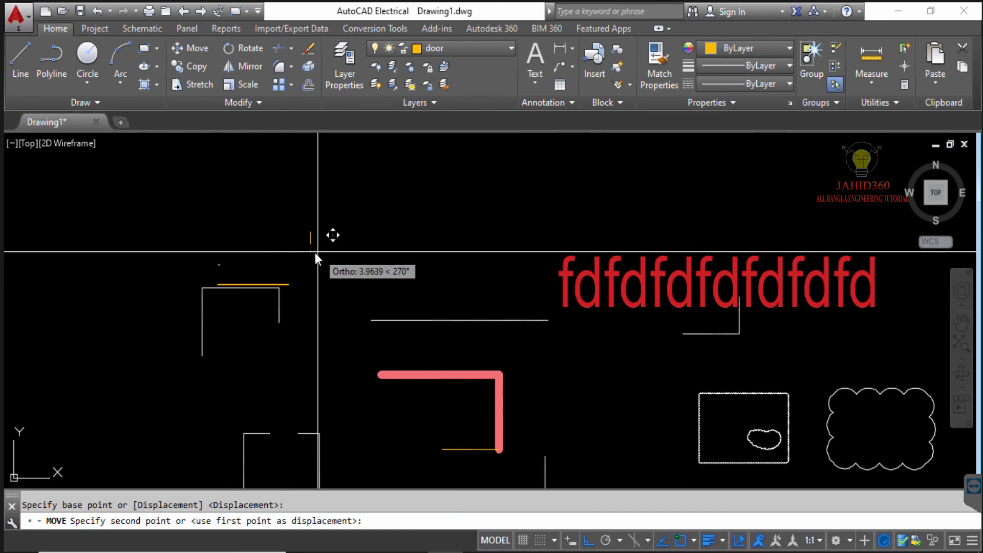
left_click(317, 252)
Step: Open the "line" text for editing, set the height of all its characters to 10.2 and close the editor
scroll(225, 284, "up", 6)
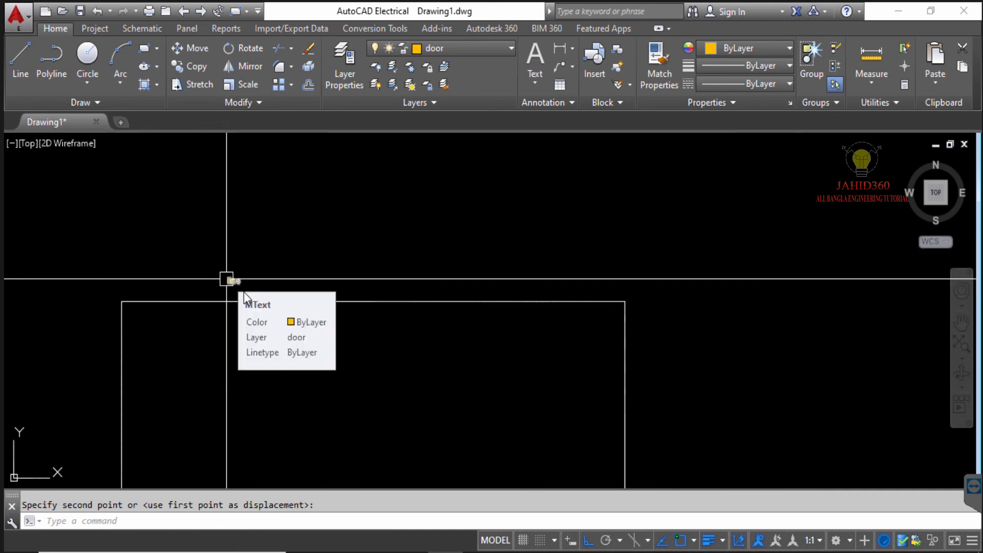
scroll(243, 291, "up", 5)
left_click(243, 285)
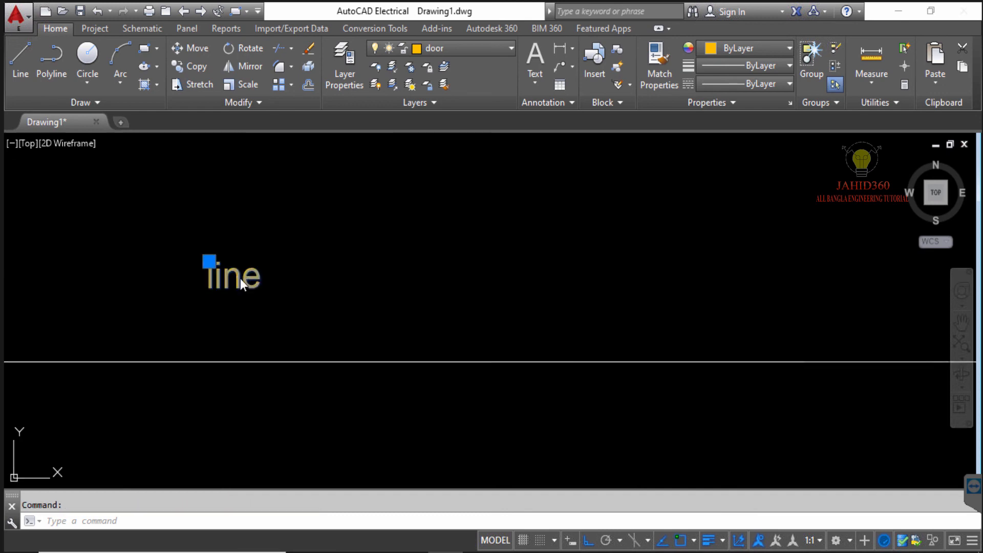
left_click_drag(263, 279, 208, 278)
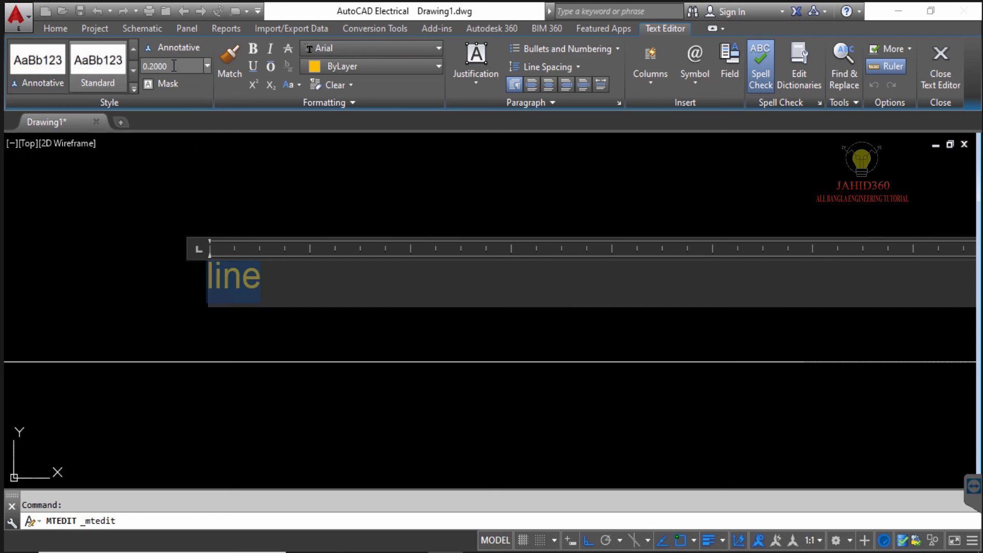
left_click_drag(174, 67, 141, 69)
type("1")
key("Return")
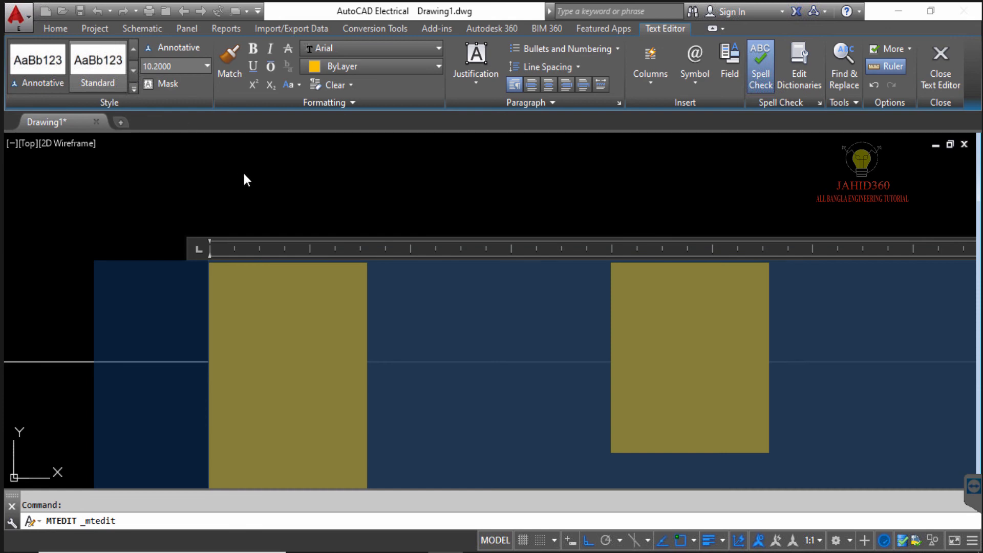
left_click(259, 204)
scroll(272, 235, "down", 5)
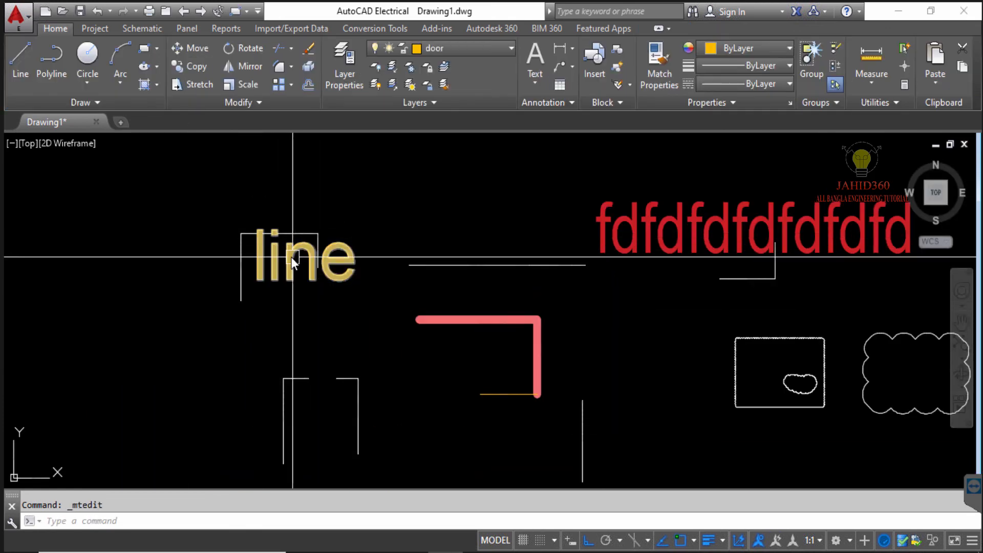